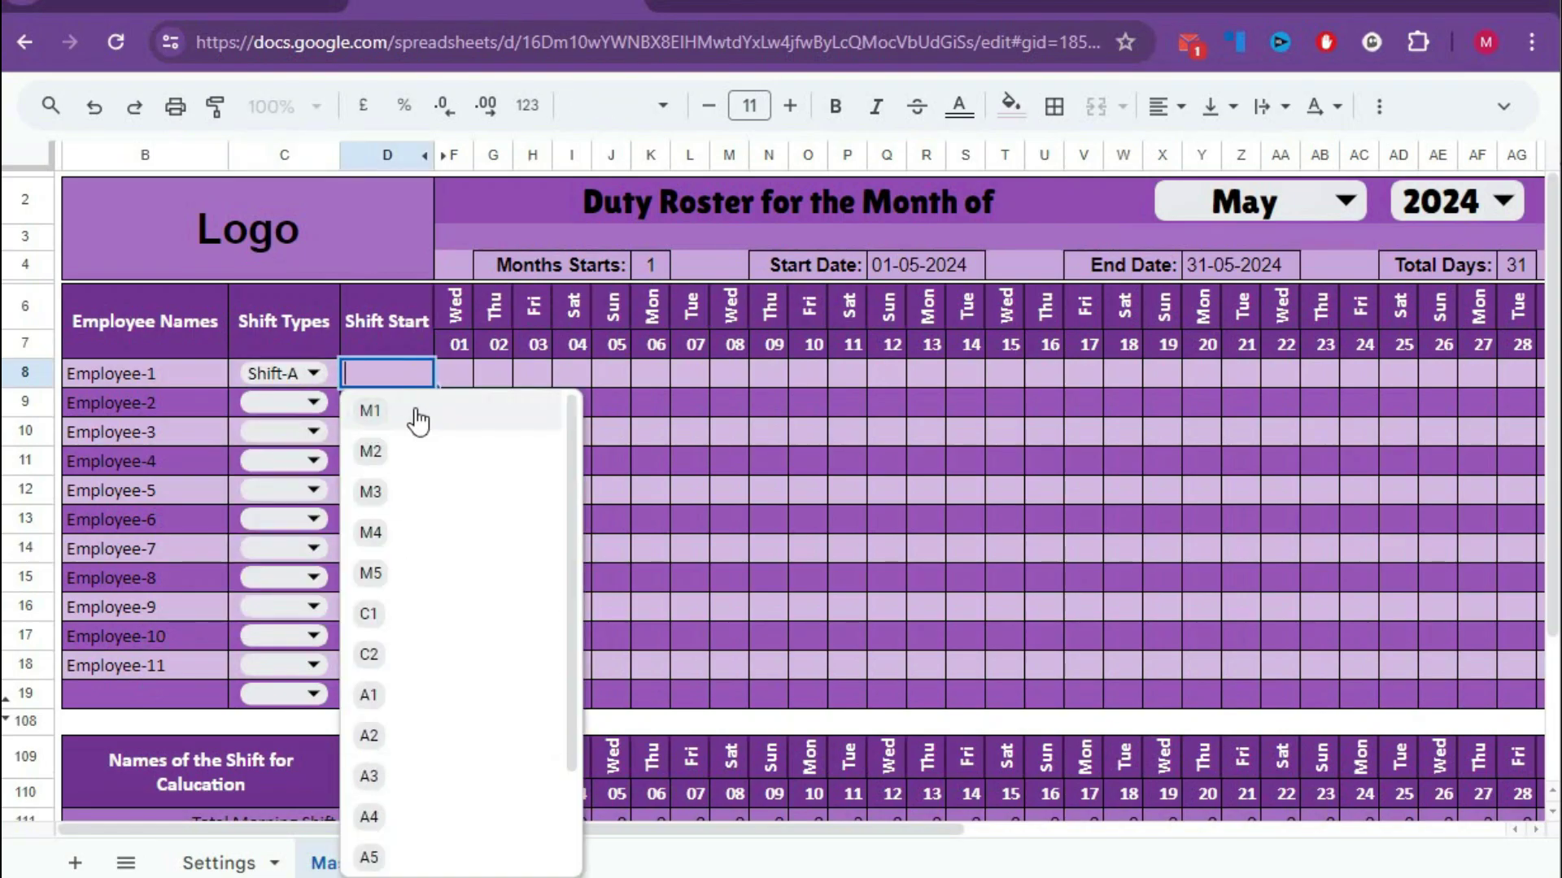
# Fill in shift types and a shift start for the employees from Employee-2 to Employee-6
pyautogui.click(284, 402)
pyautogui.click(387, 403)
pyautogui.click(284, 432)
pyautogui.click(284, 461)
pyautogui.click(284, 491)
pyautogui.click(320, 521)
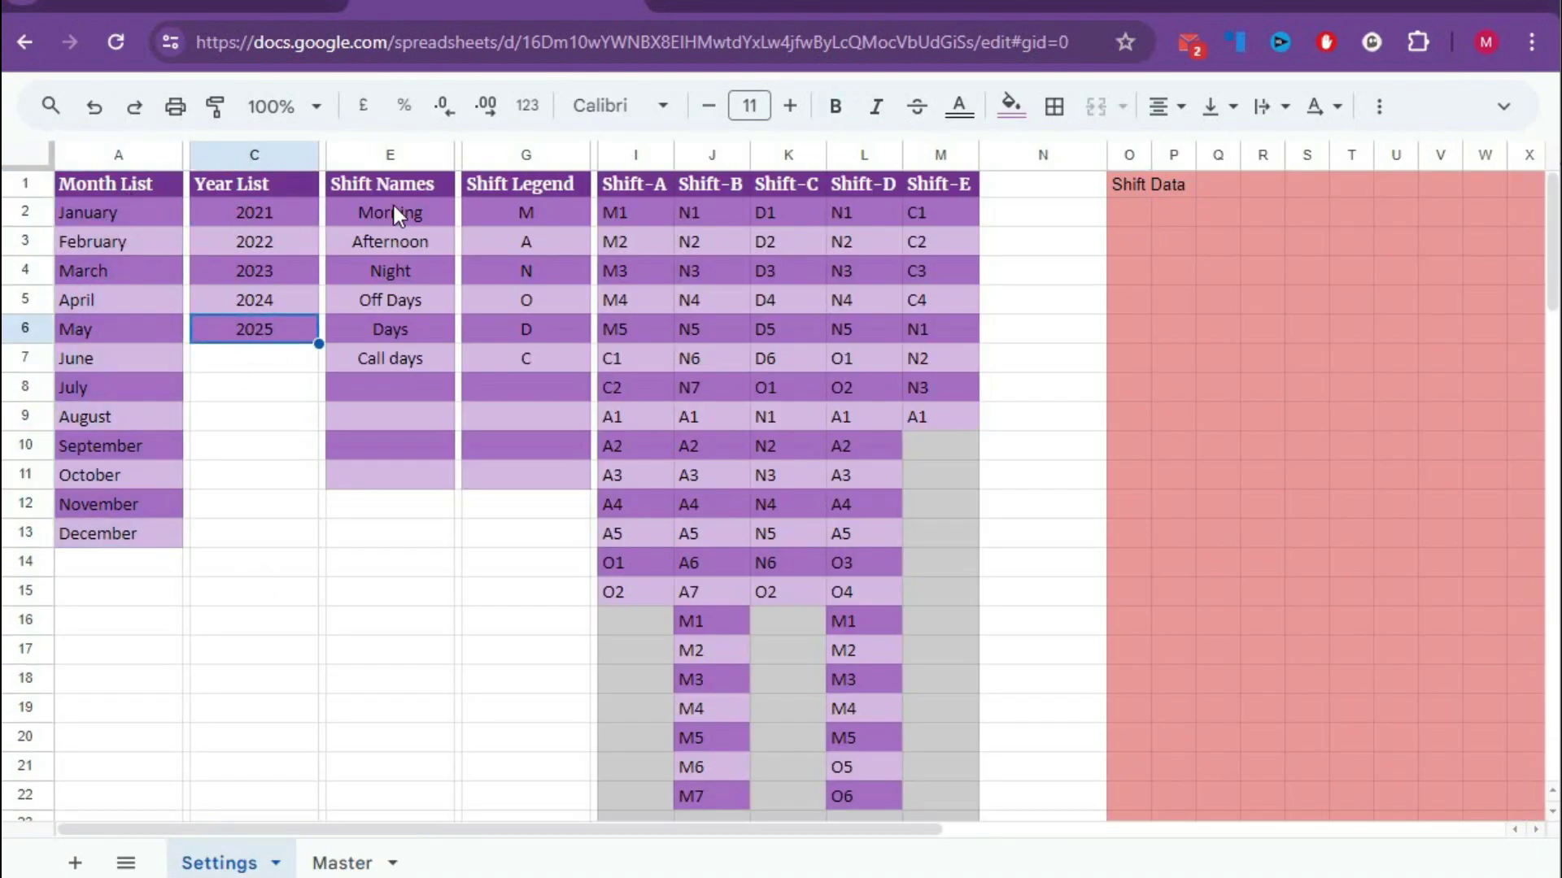
# Examine the shift legend, the Shift-A to Shift-E columns and the Shift Data area on the Settings sheet
pyautogui.moveTo(526, 212); pyautogui.dragTo(503, 408)
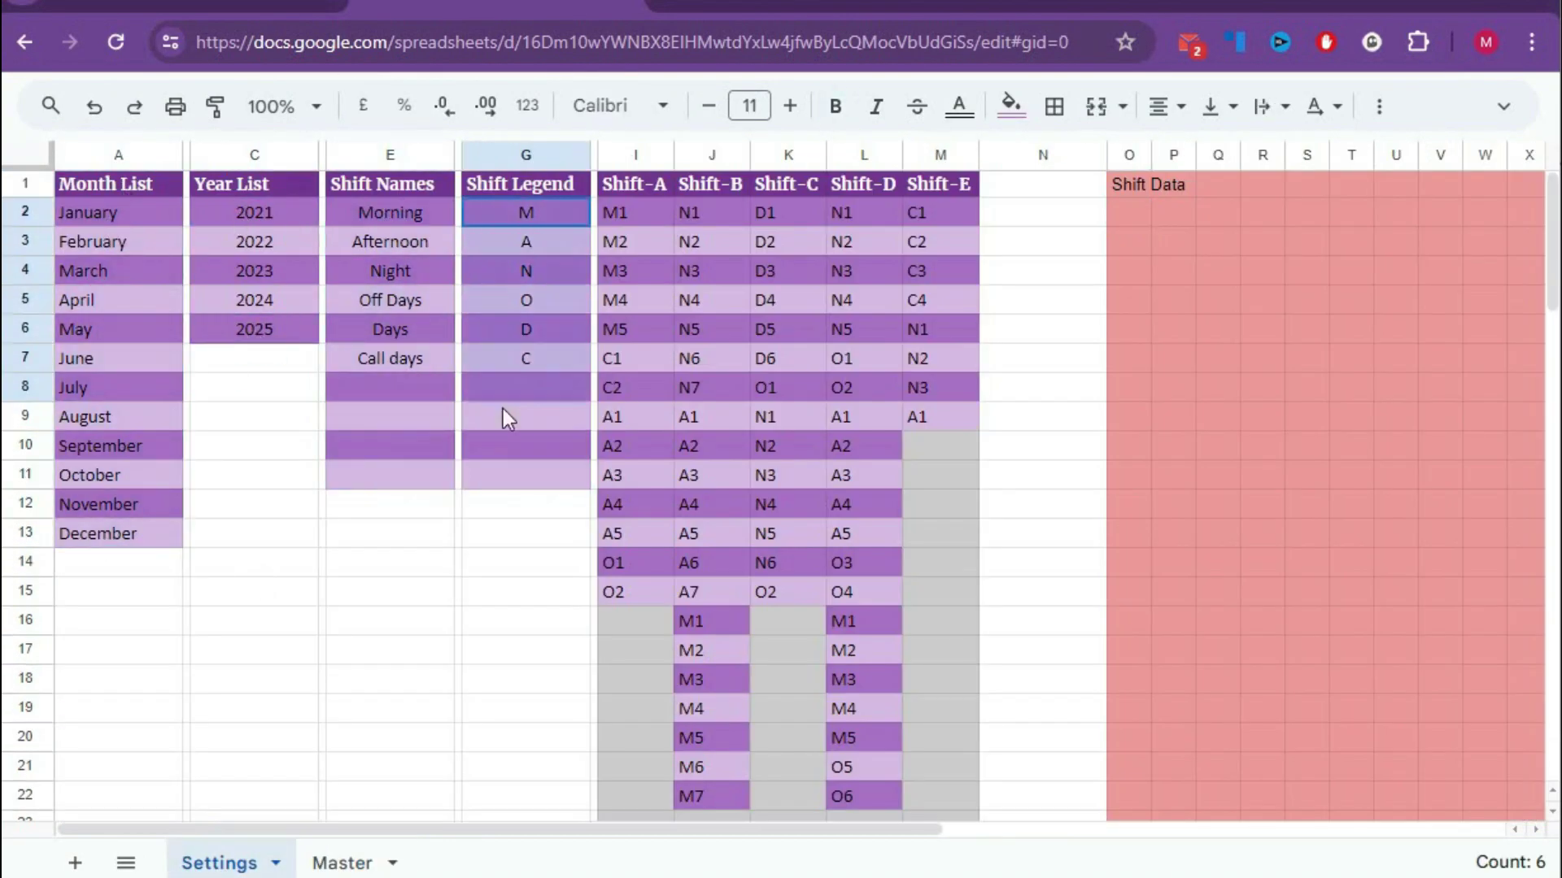
pyautogui.click(904, 184)
pyautogui.click(618, 562)
pyautogui.moveTo(619, 573); pyautogui.dragTo(618, 592)
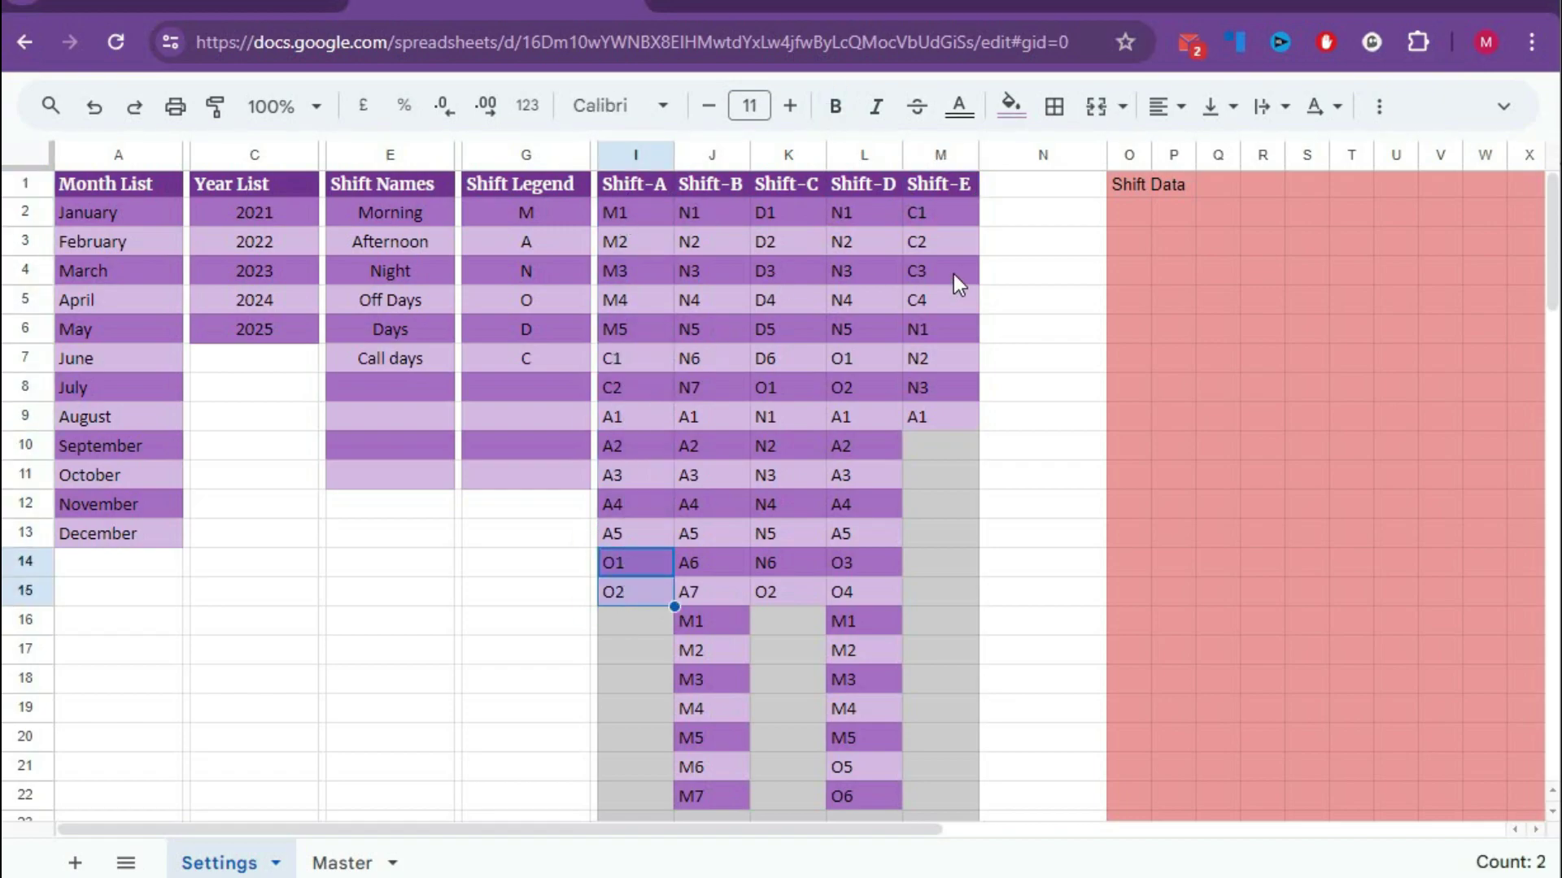
pyautogui.click(1131, 212)
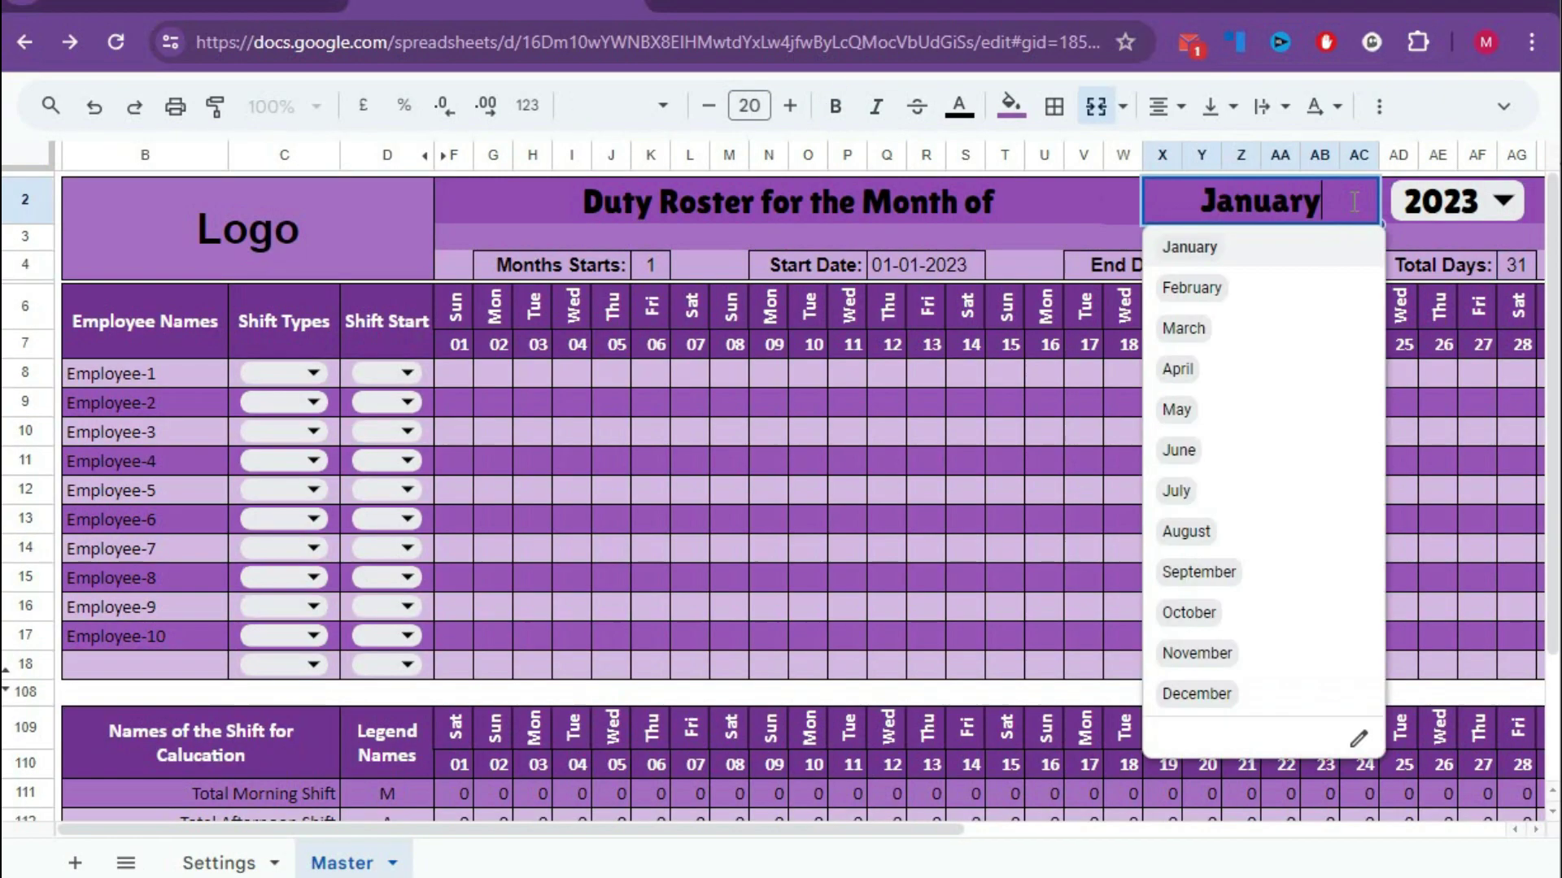
# Set the duty roster's year to 2024 on the Master sheet
pyautogui.click(1456, 201)
pyautogui.click(1415, 368)
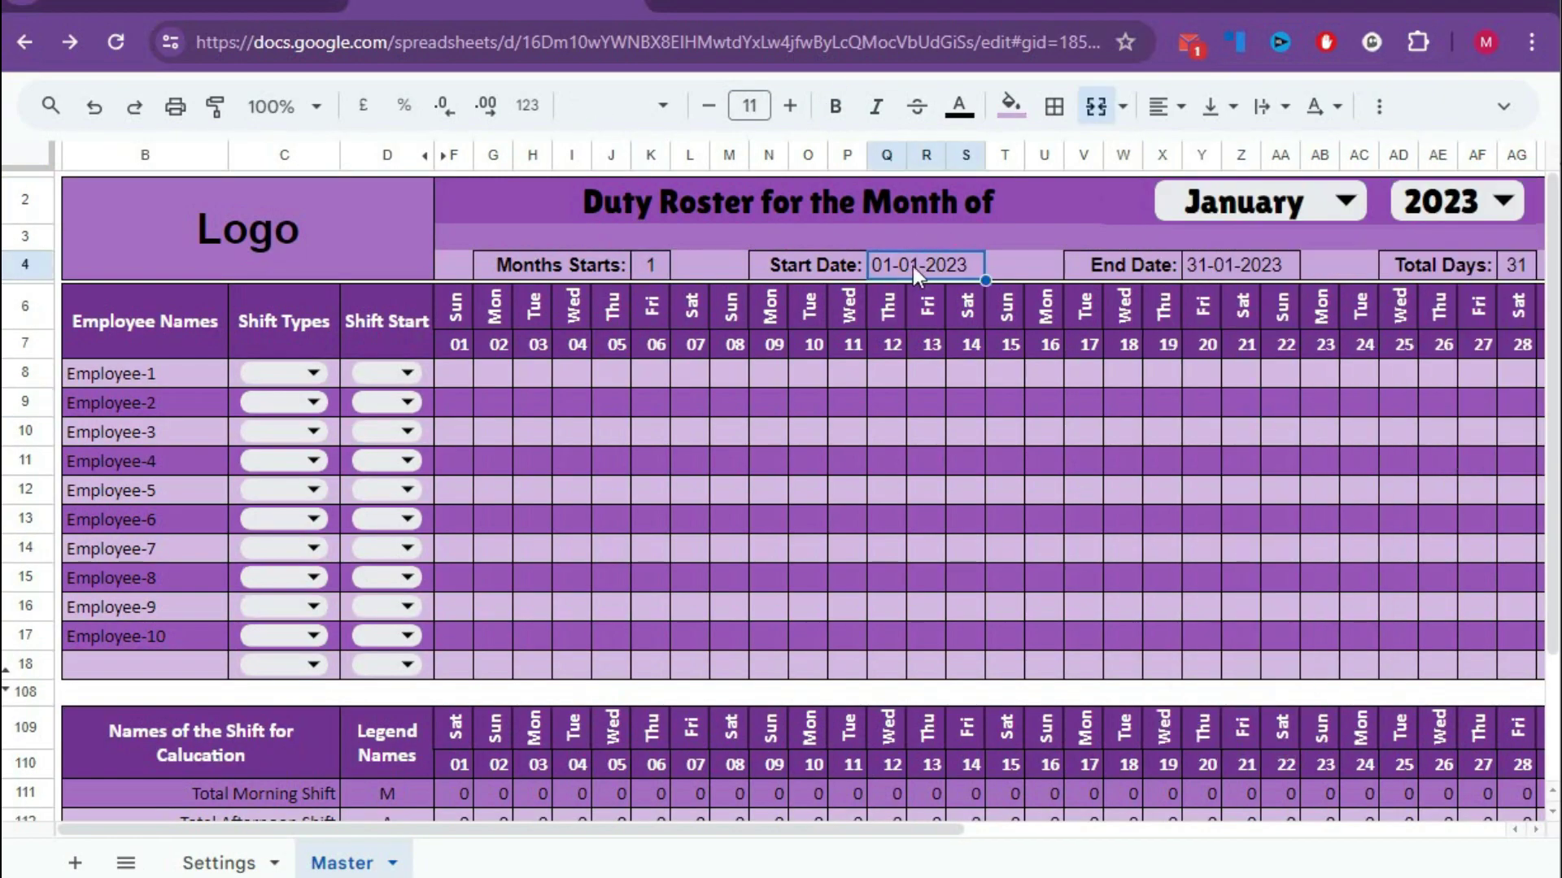
pyautogui.hscroll(2, 913, 266)
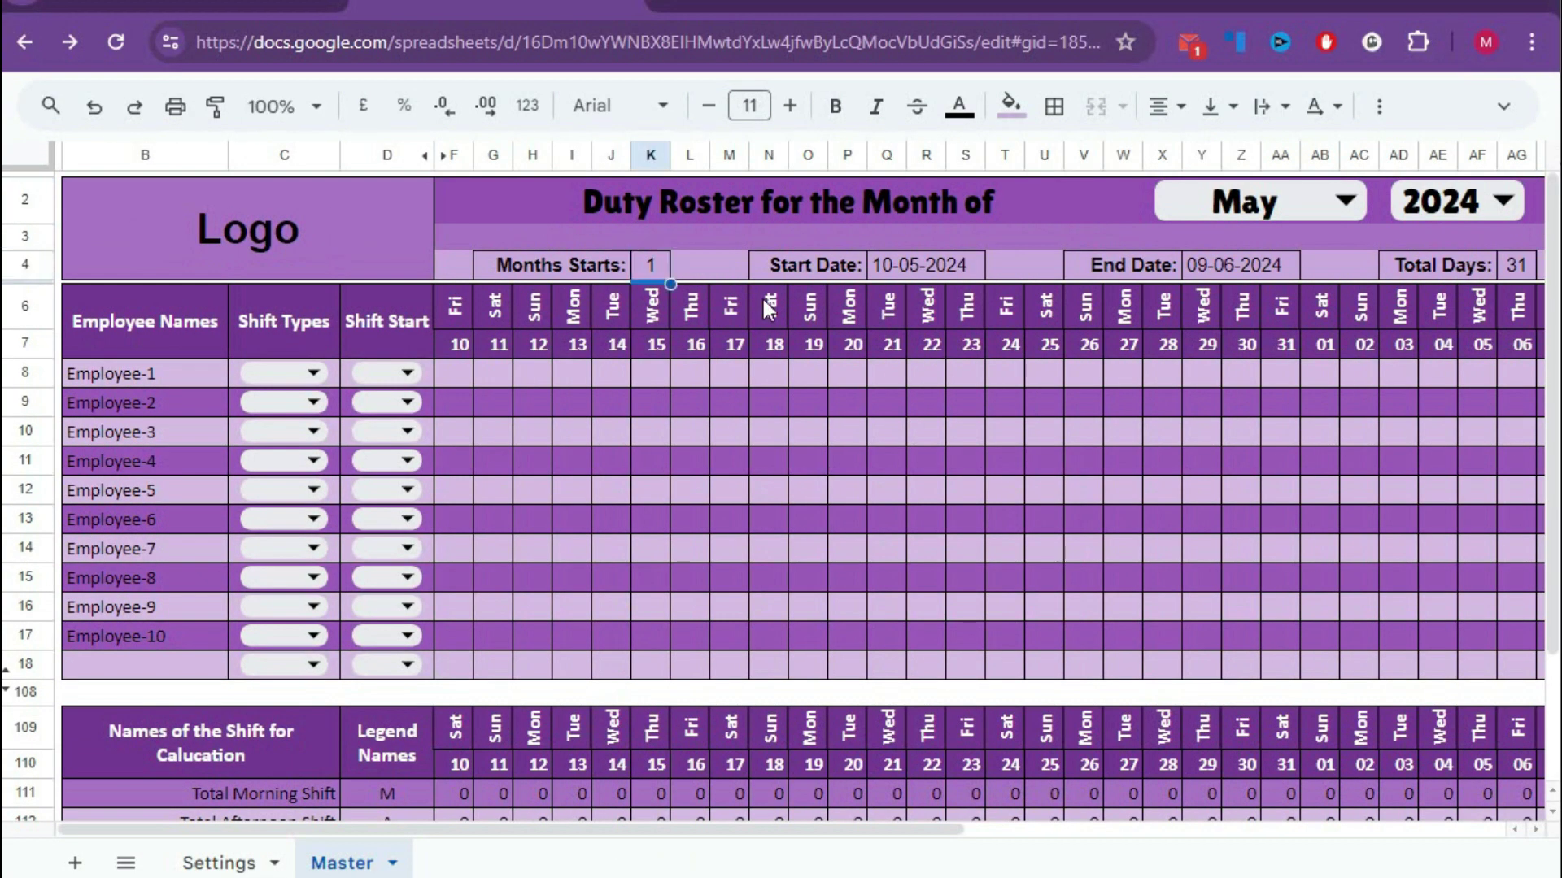
# Add Employee-11 in the first empty row of the employee names
pyautogui.click(183, 665)
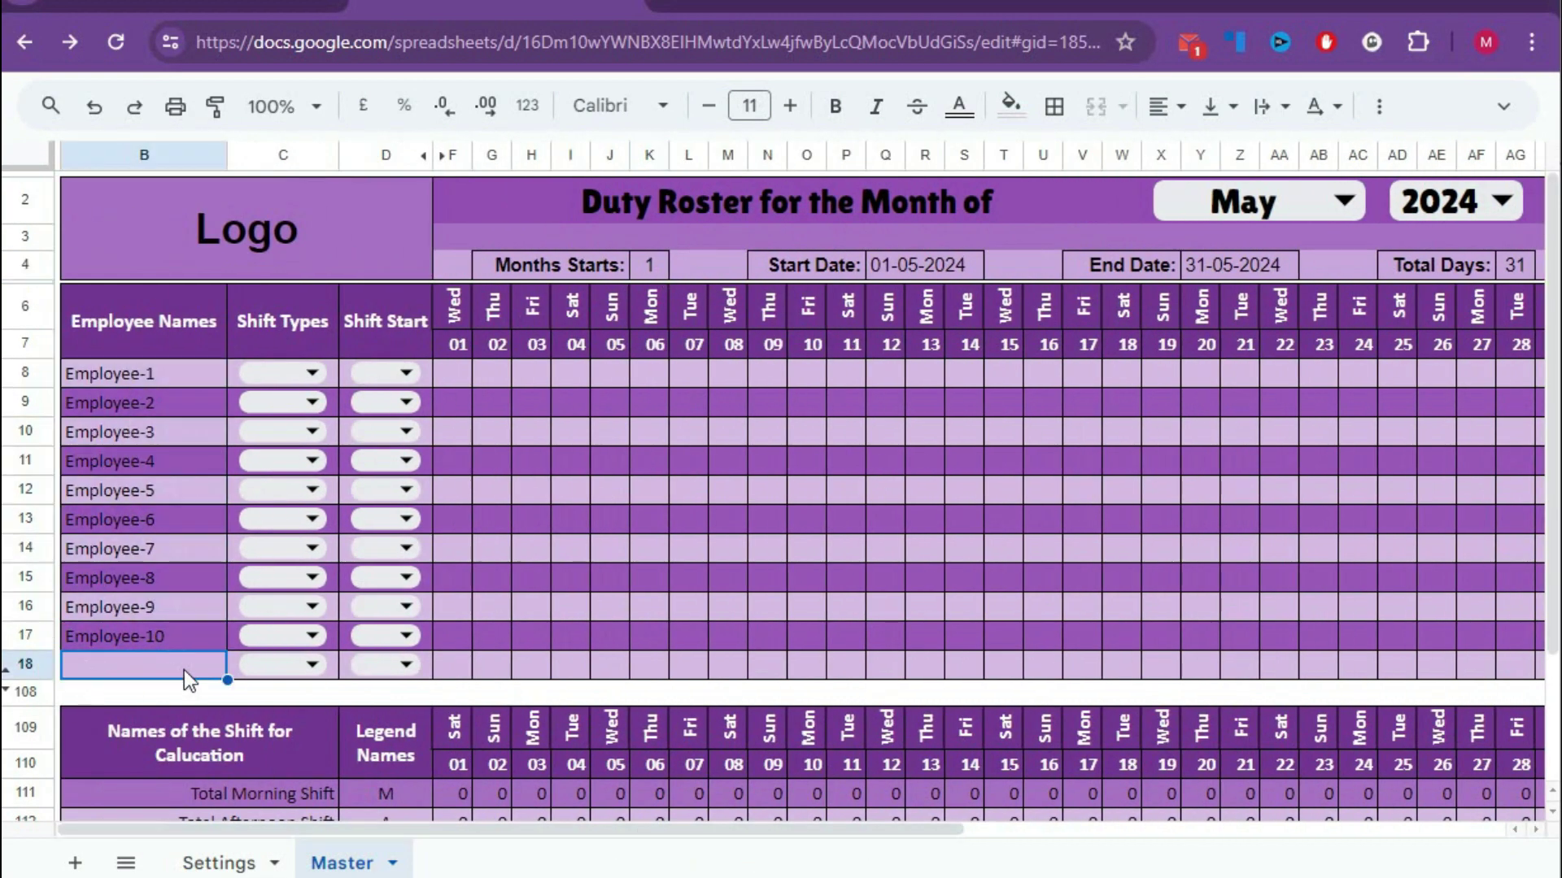
pyautogui.write('Employee-11')
pyautogui.press('Tab')
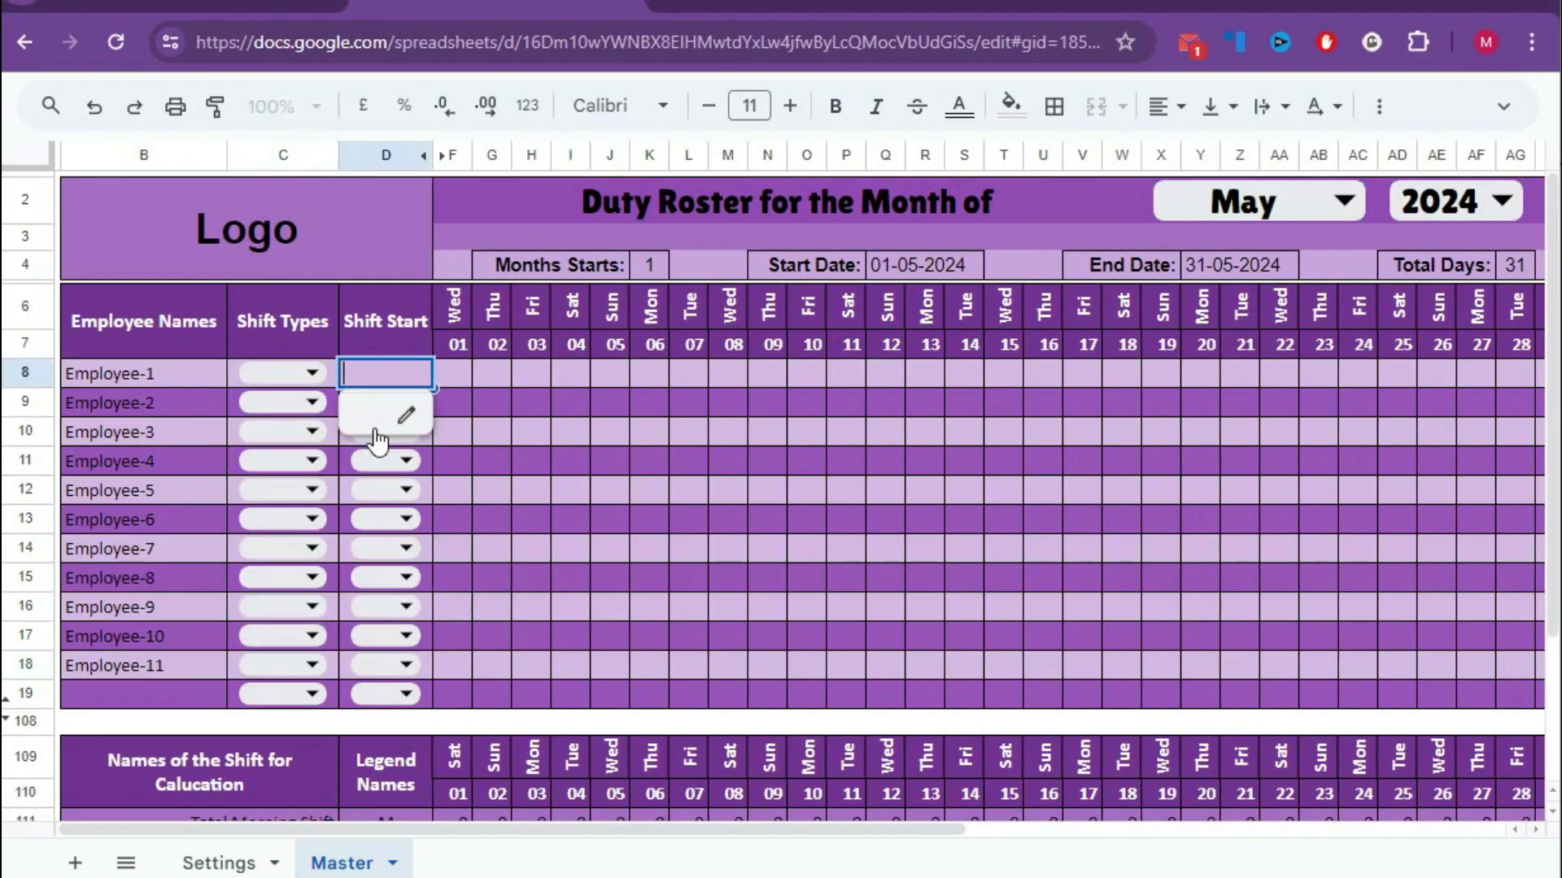
# Examine Employee-1's shift totals in the final report, from Morning through Call days
pyautogui.scroll(-3, 449, 397)
pyautogui.click(329, 715)
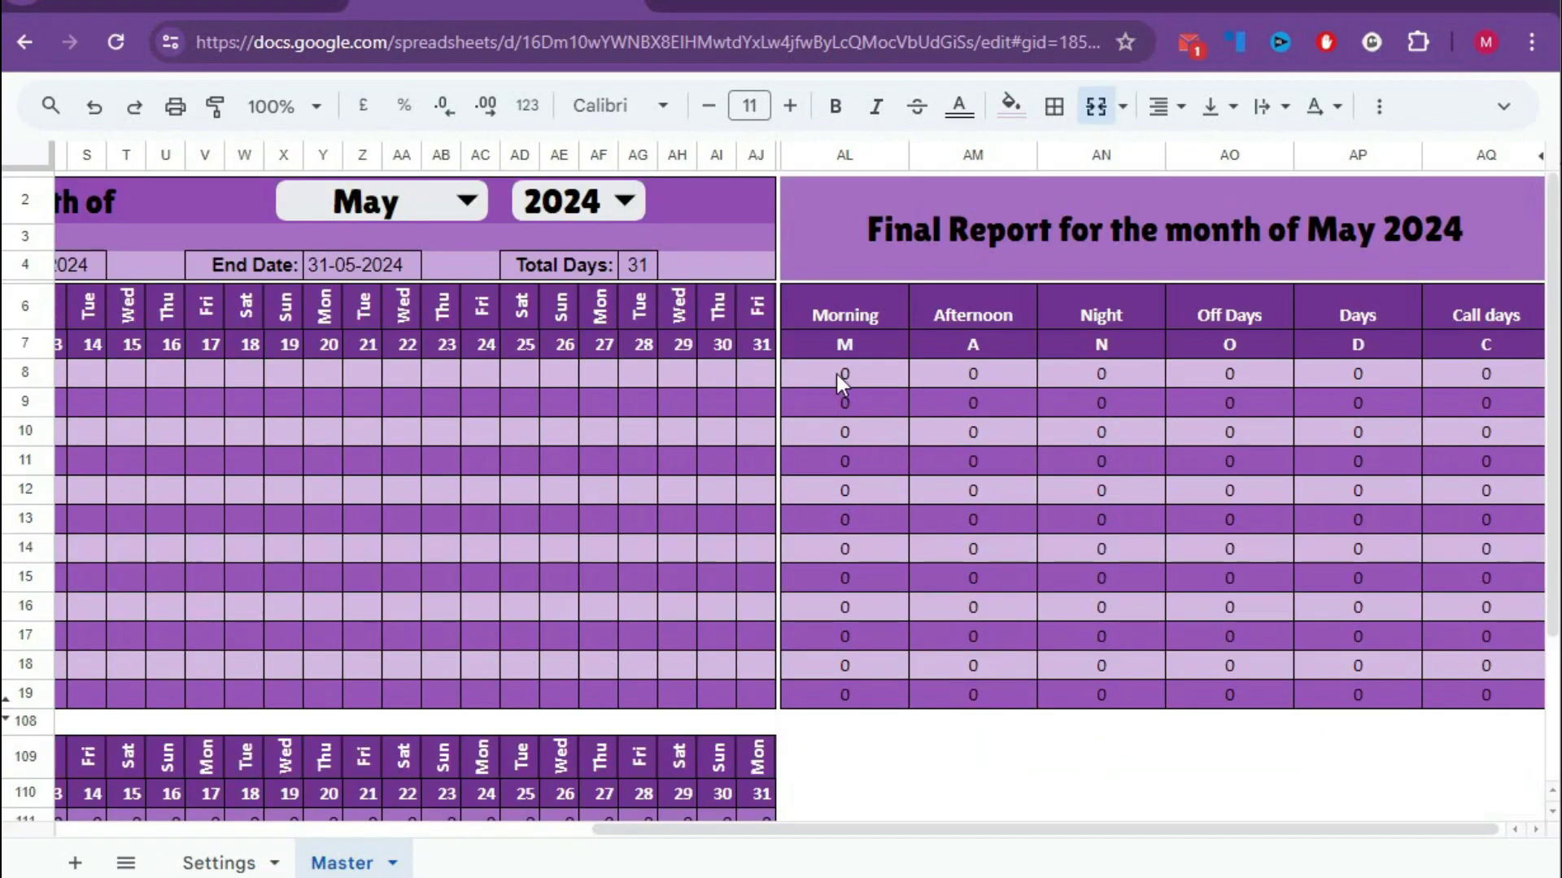
pyautogui.click(836, 375)
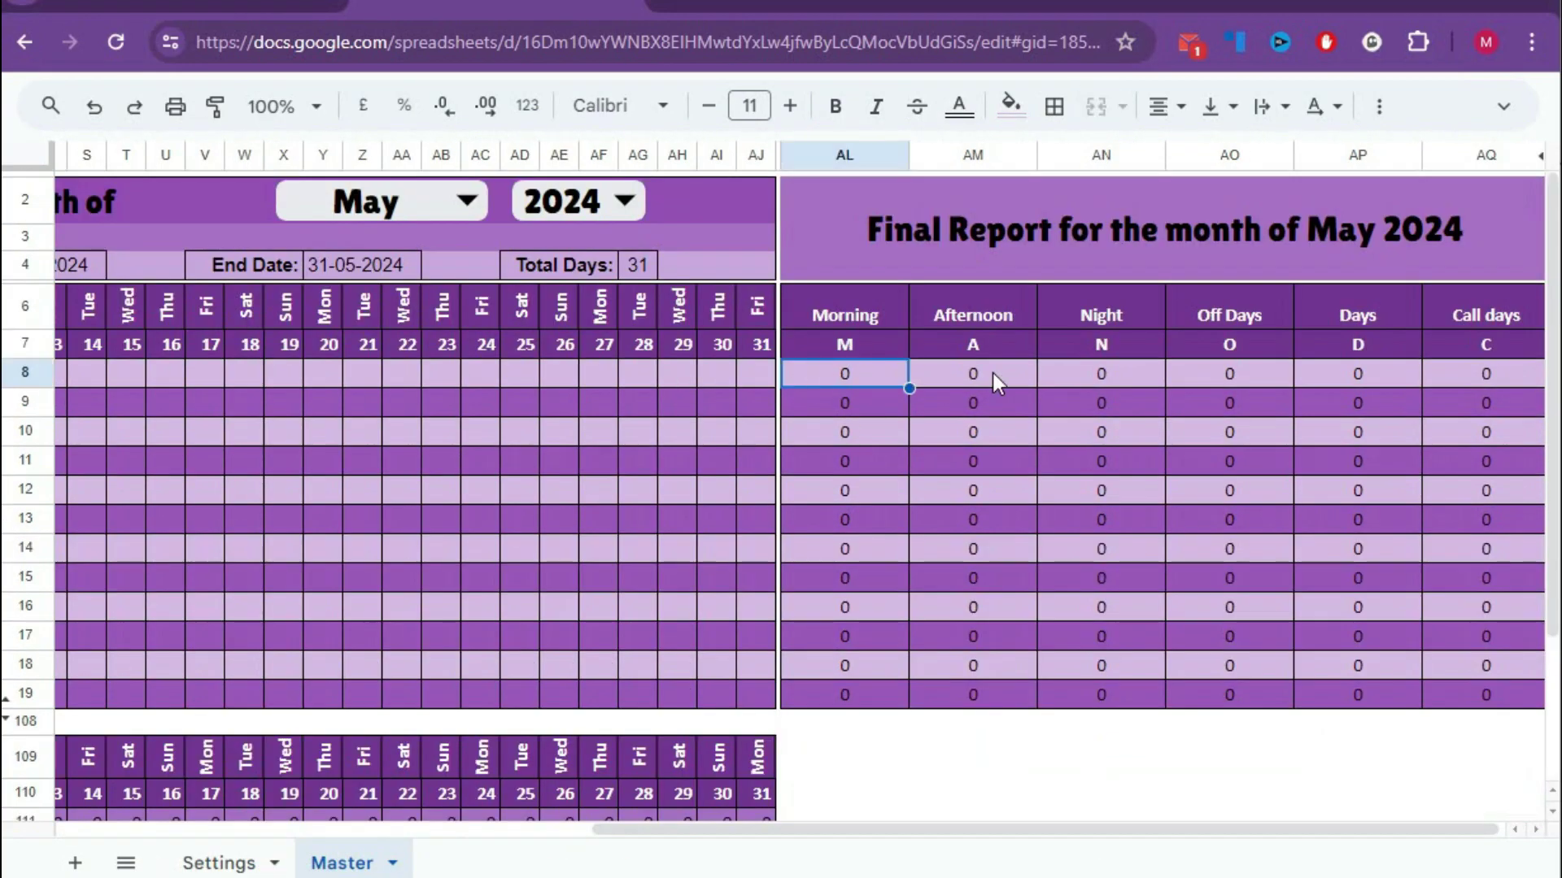
pyautogui.press('Right')
pyautogui.press('Right')
pyautogui.press('Right')
pyautogui.press('Right')
pyautogui.press('Right')
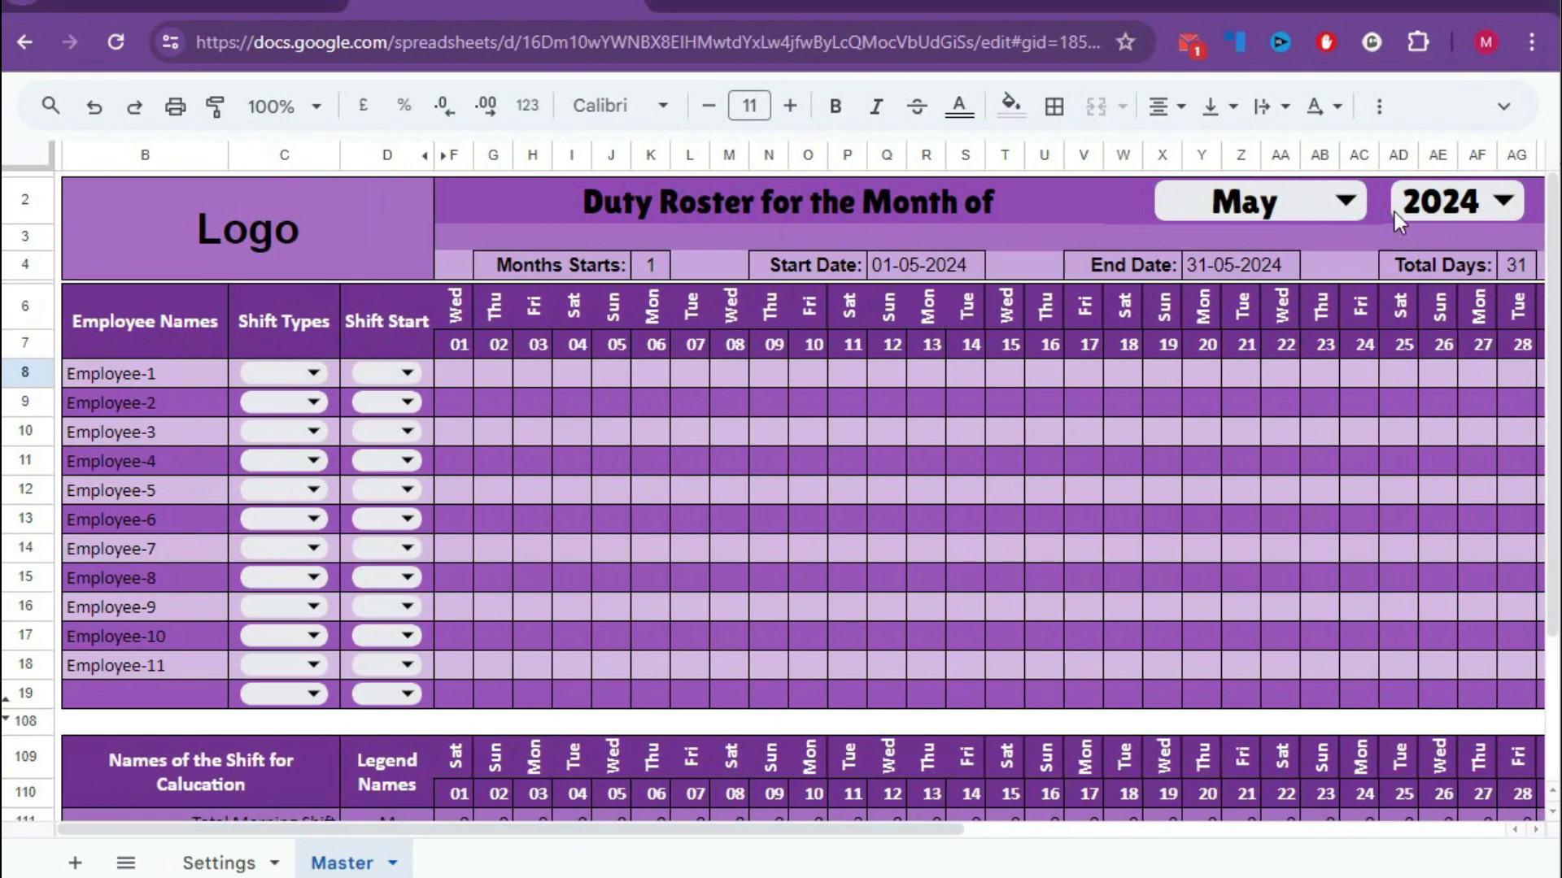
# Assign Shift-A starting at M1 to Employee-1 and Shift-C to Employee-3
pyautogui.click(312, 373)
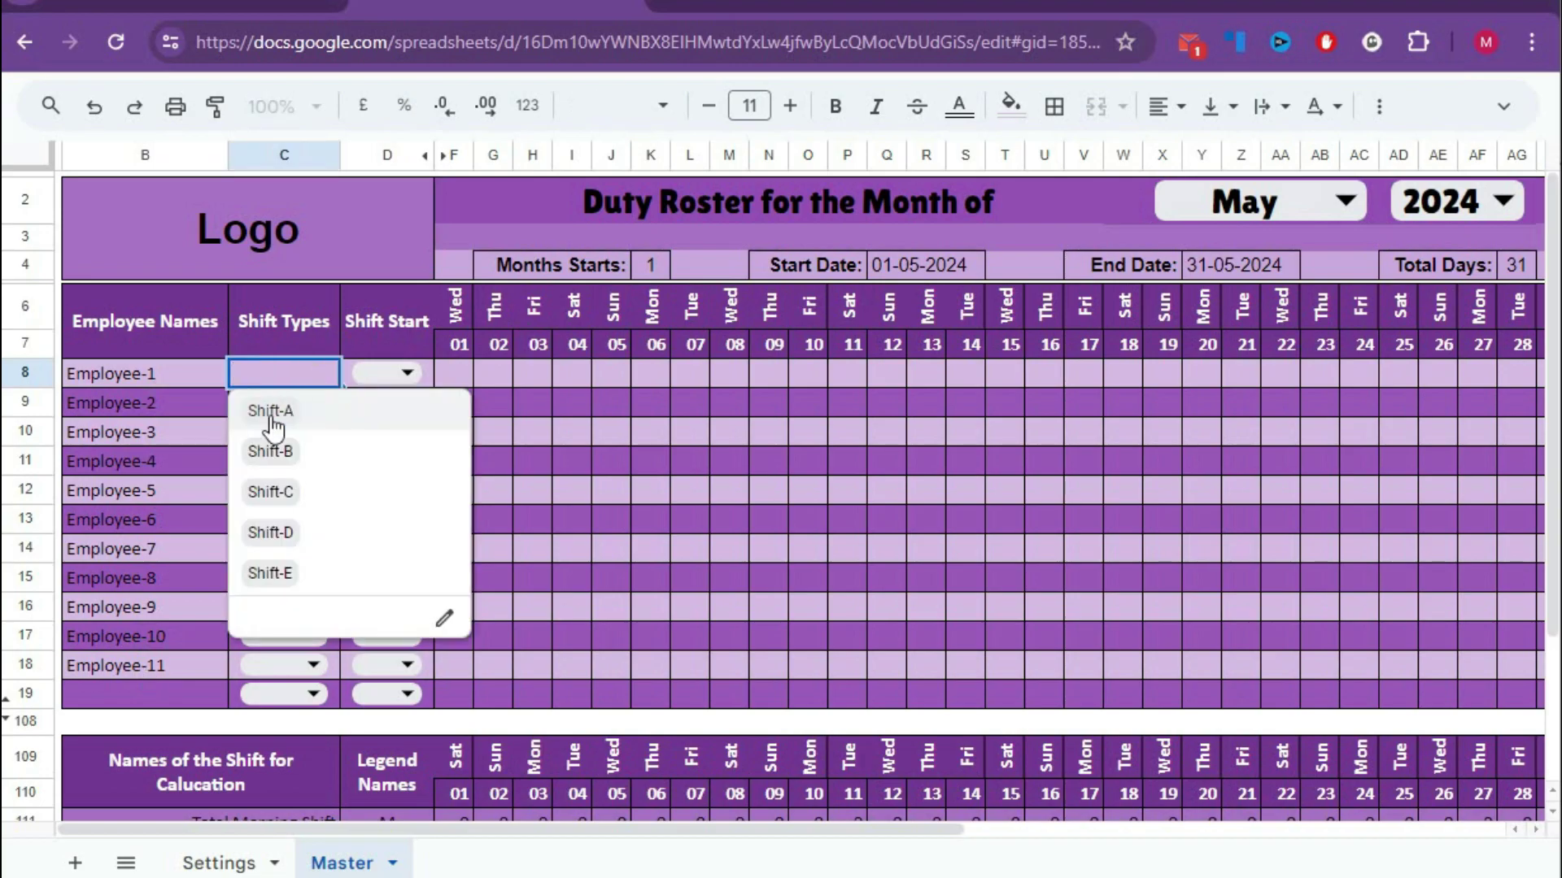
pyautogui.click(271, 411)
pyautogui.click(407, 373)
pyautogui.click(374, 411)
pyautogui.click(312, 431)
pyautogui.click(289, 550)
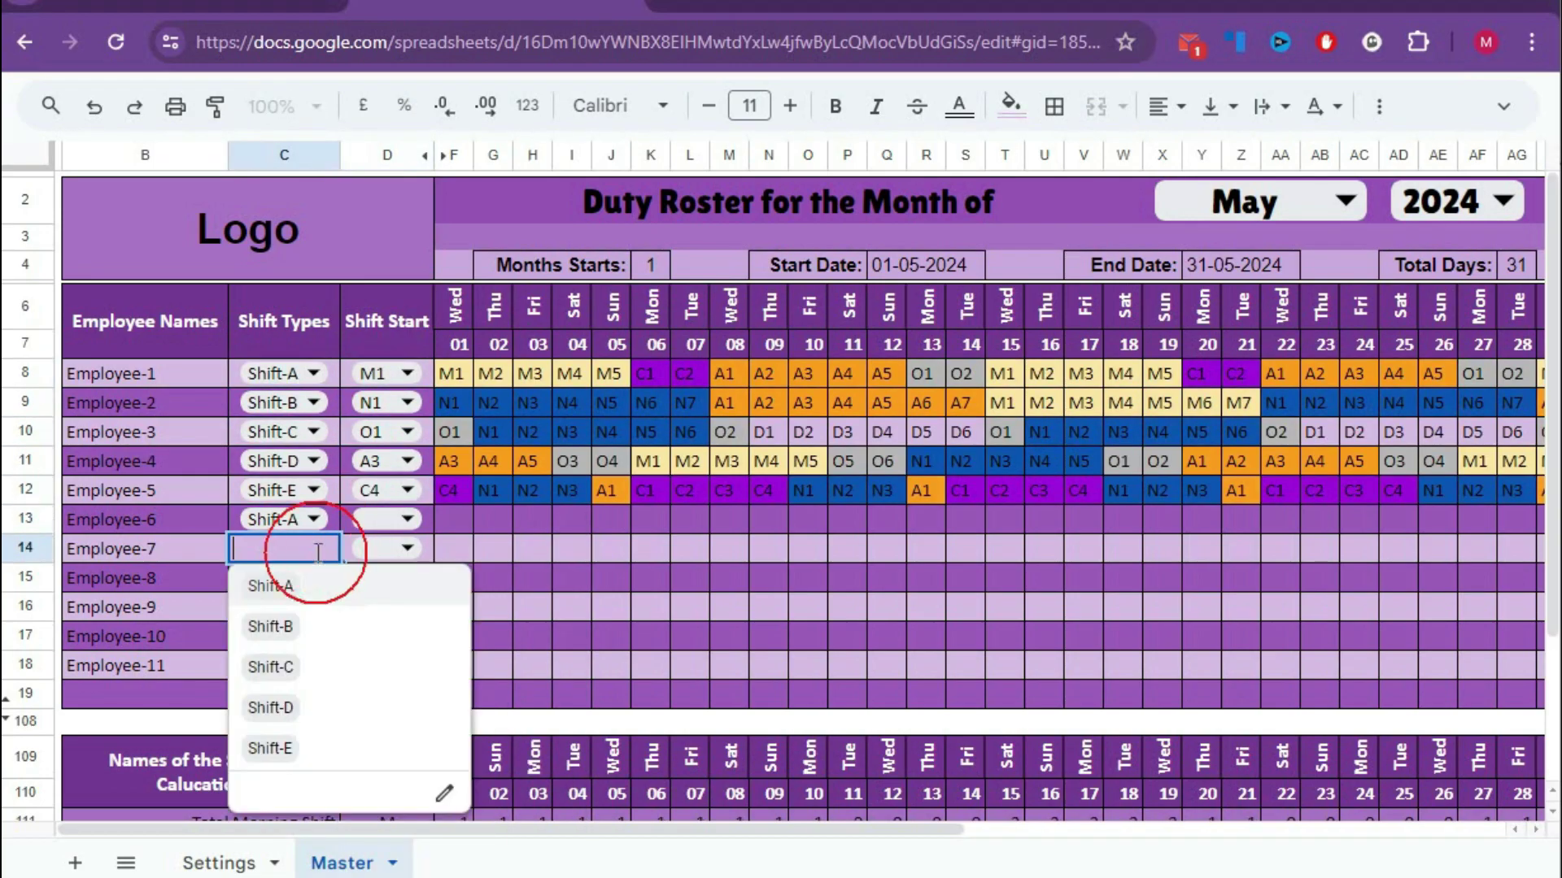
# Assign Shift-B to Employee-7 and choose that employee's shift start
pyautogui.click(270, 624)
pyautogui.click(407, 547)
pyautogui.click(462, 627)
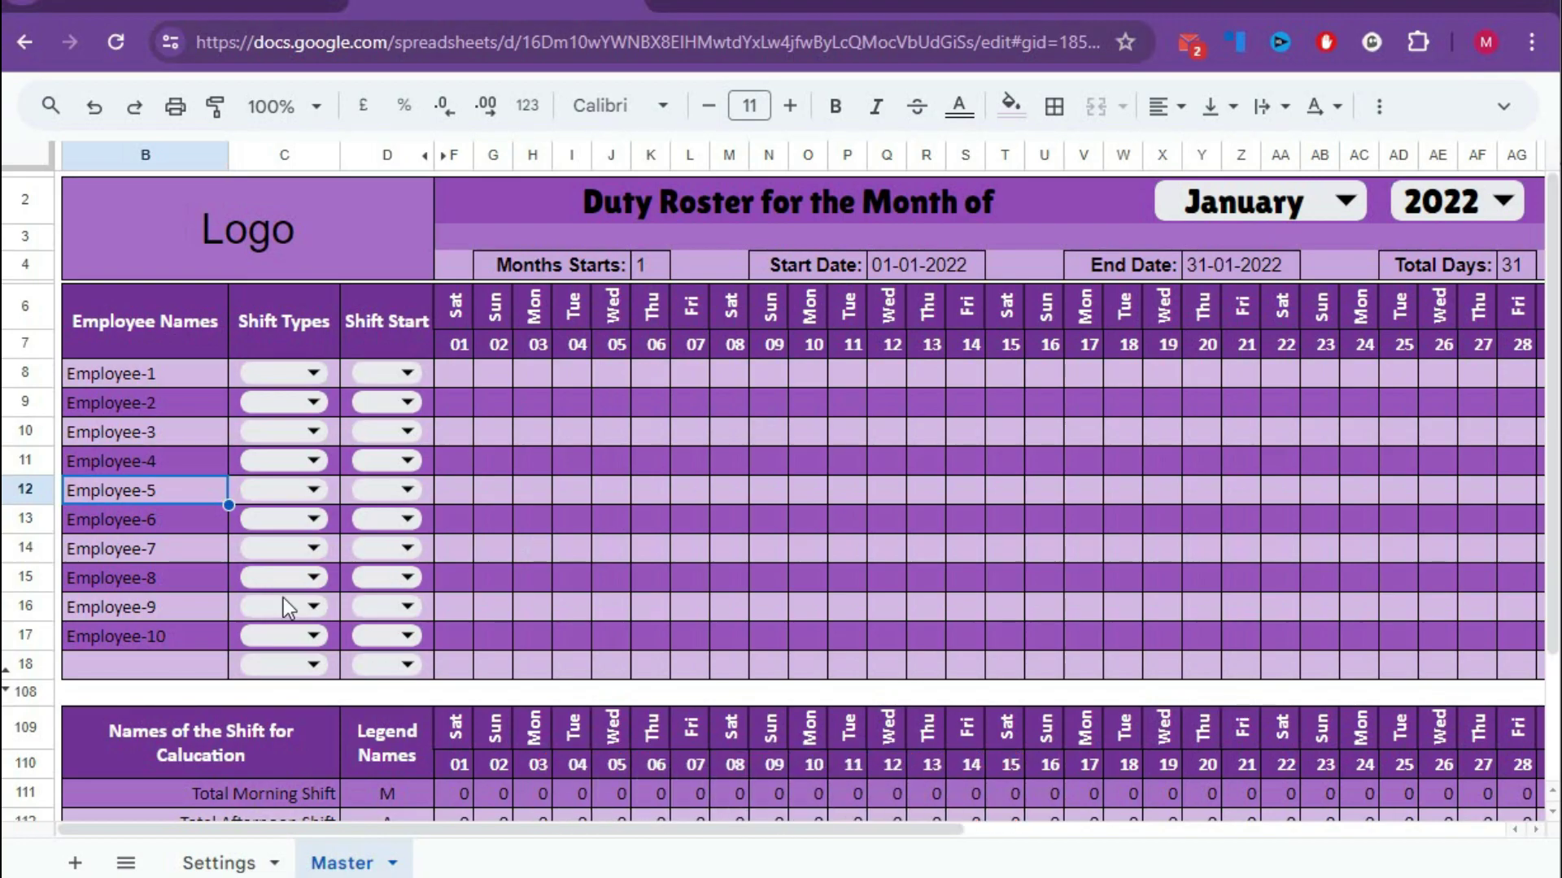
# Open the Settings sheet and examine the month list, year list, shift names and shift legend
pyautogui.click(218, 864)
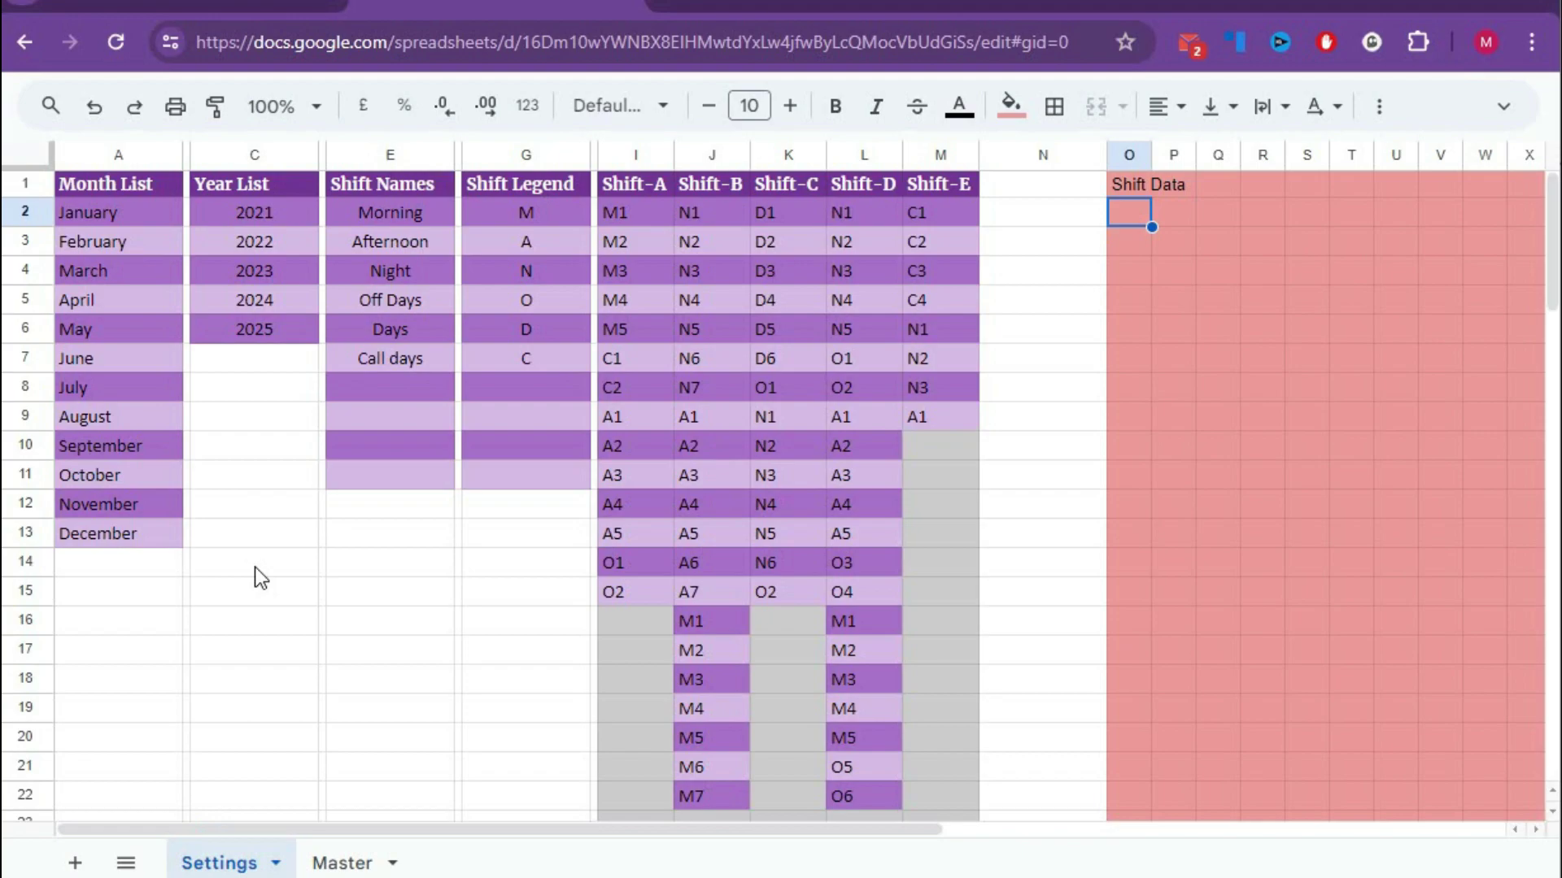
pyautogui.click(124, 189)
pyautogui.moveTo(105, 217); pyautogui.dragTo(108, 533)
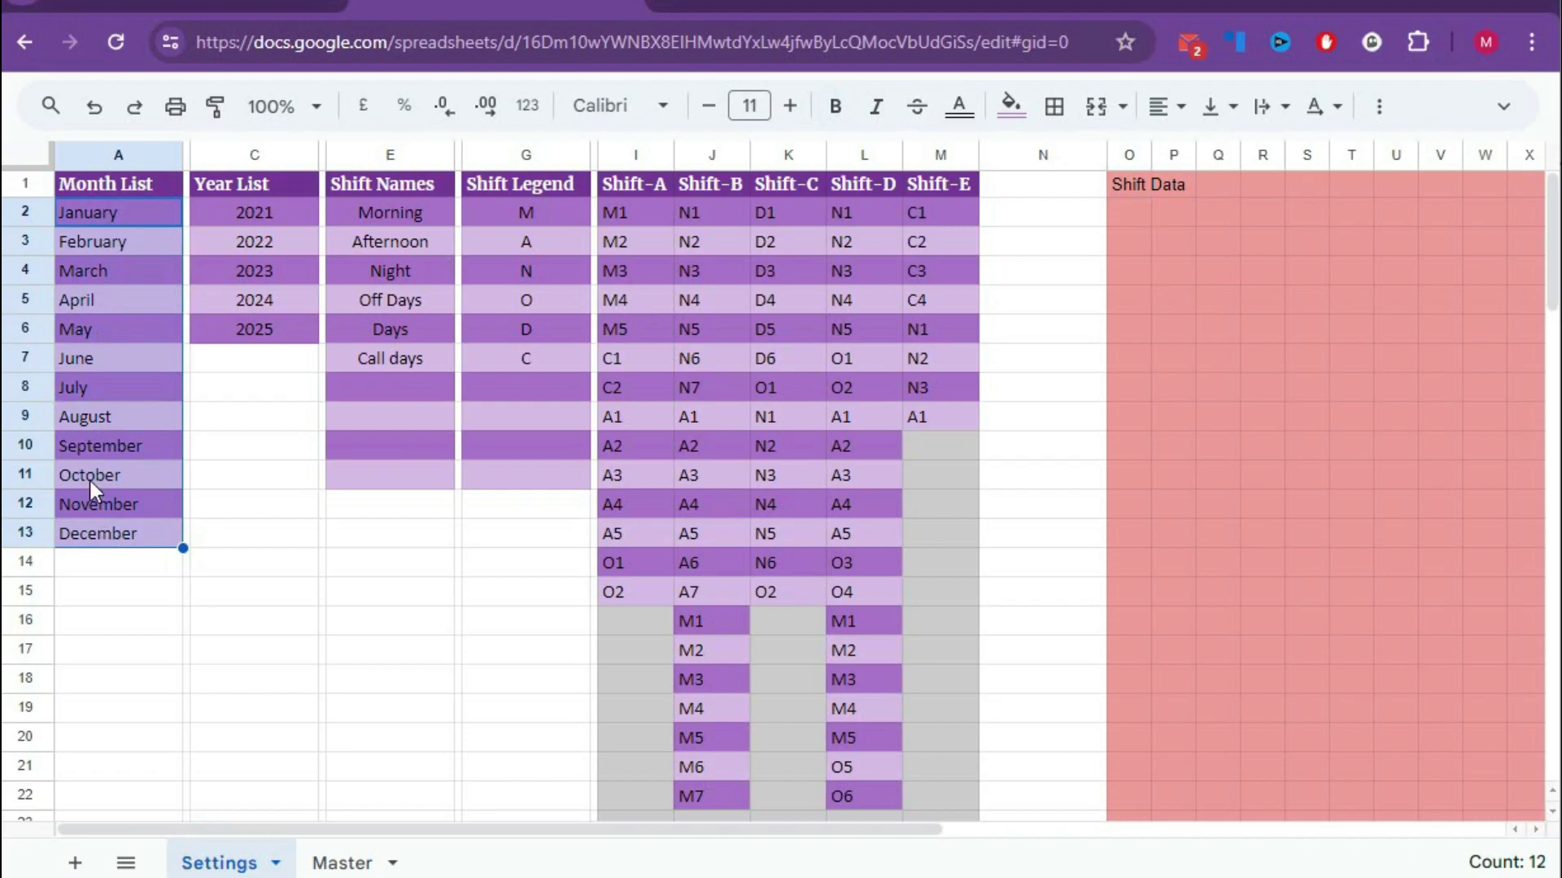
pyautogui.click(237, 211)
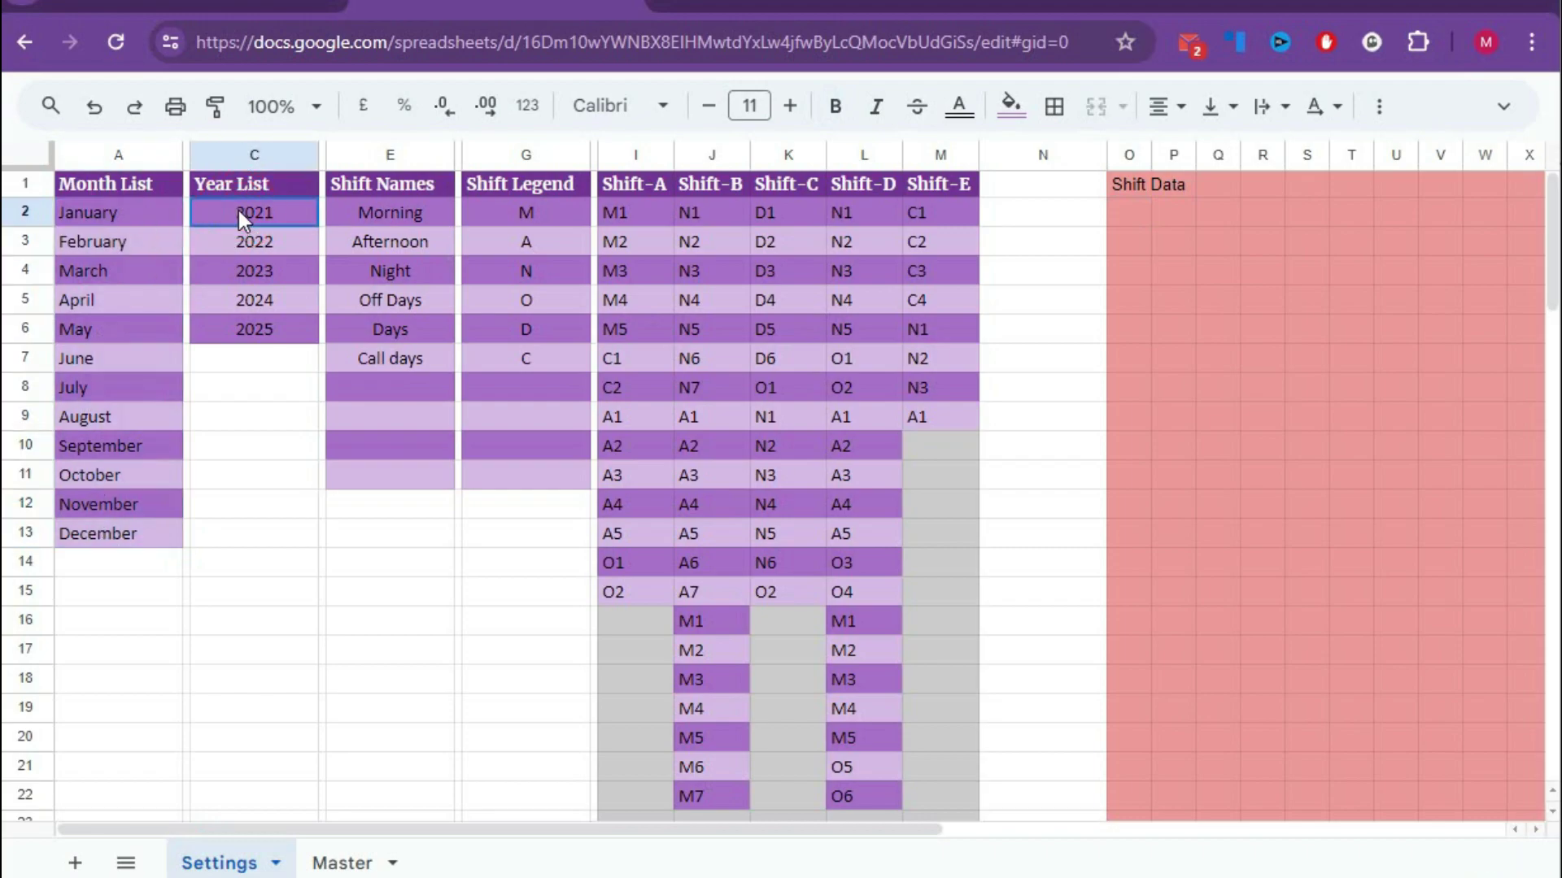
pyautogui.click(256, 329)
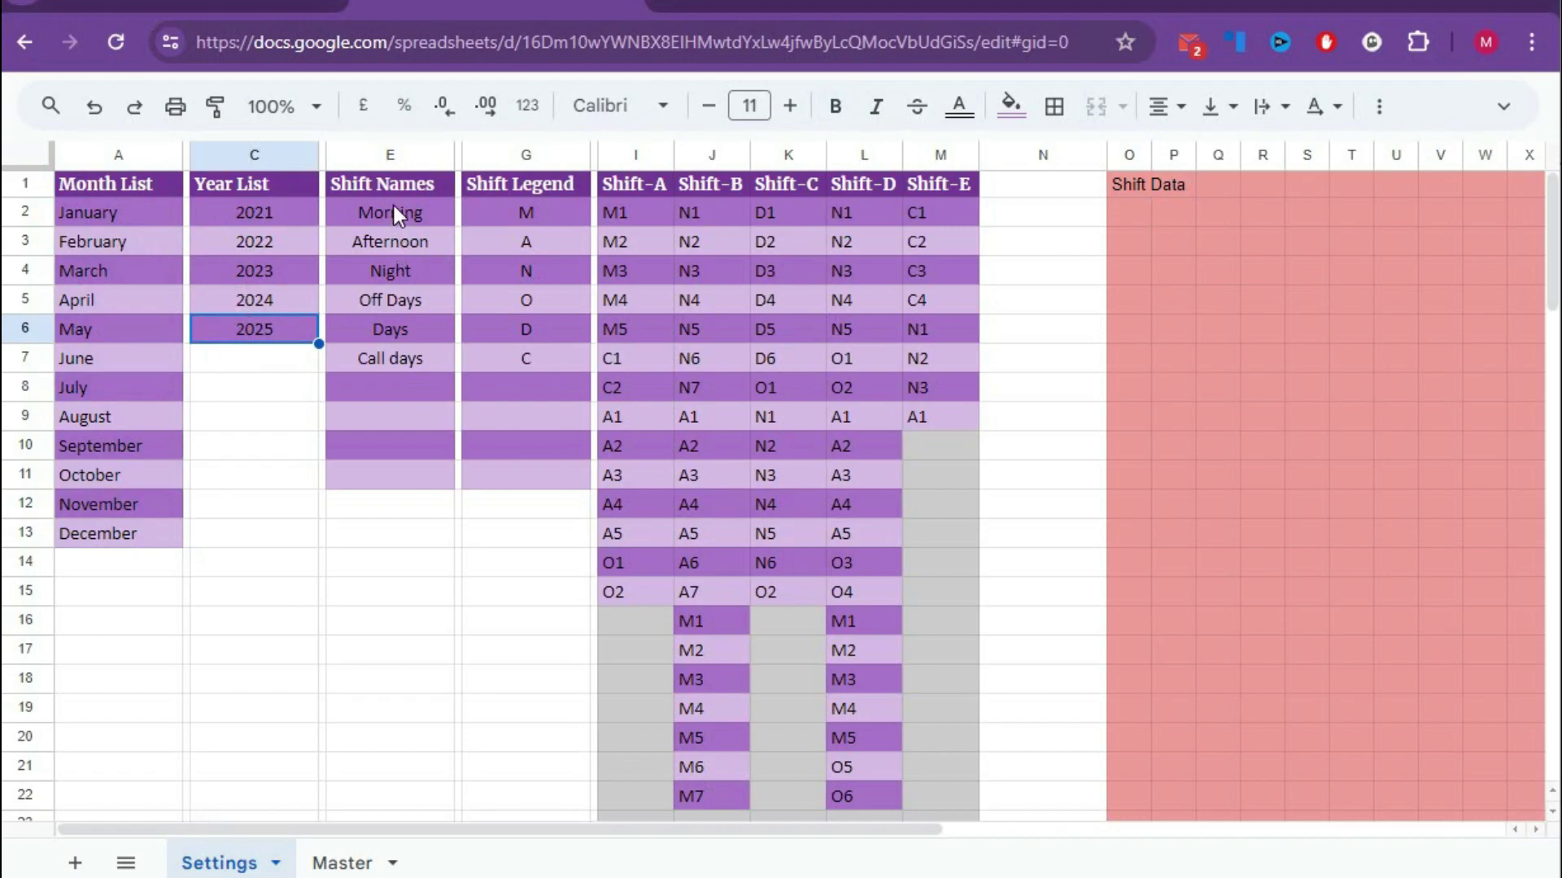
pyautogui.moveTo(394, 206); pyautogui.dragTo(391, 465)
pyautogui.moveTo(506, 208); pyautogui.dragTo(524, 476)
pyautogui.moveTo(383, 208); pyautogui.dragTo(379, 452)
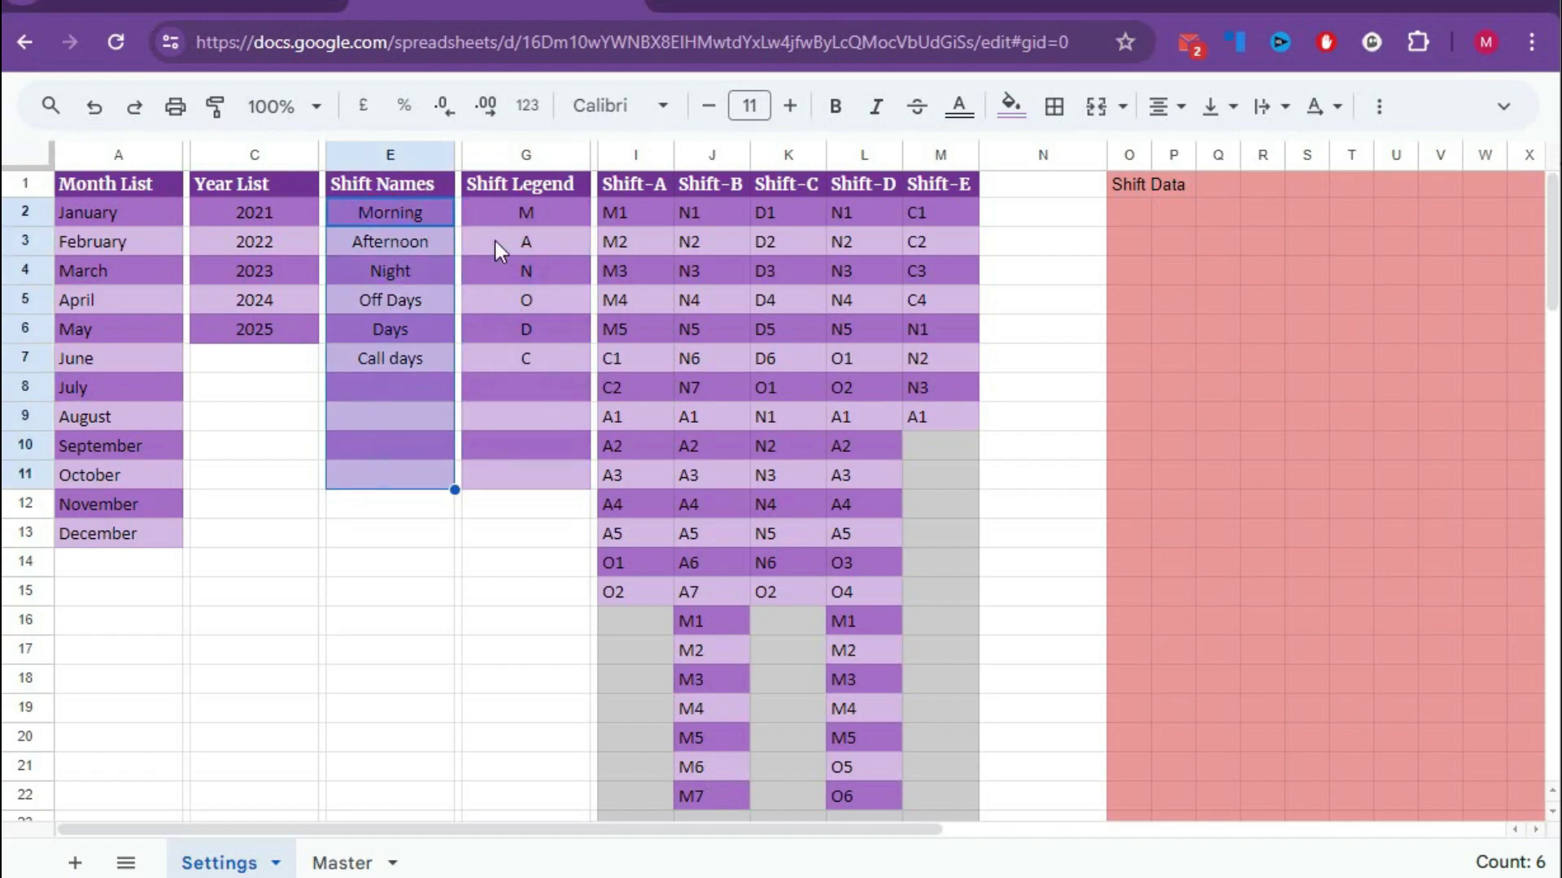
pyautogui.moveTo(498, 213); pyautogui.dragTo(505, 465)
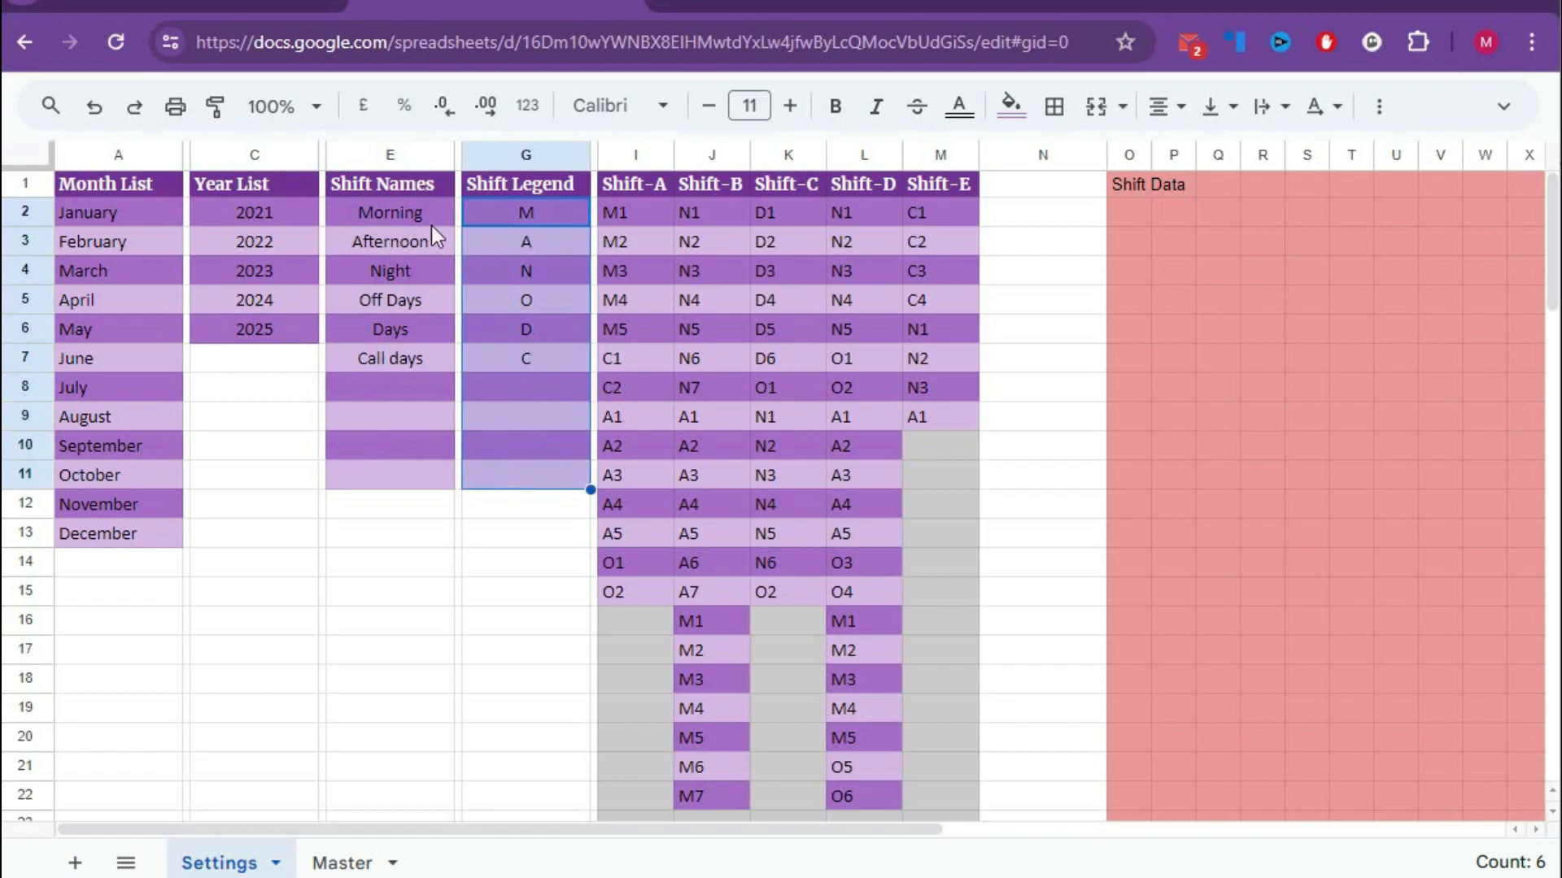
pyautogui.click(505, 214)
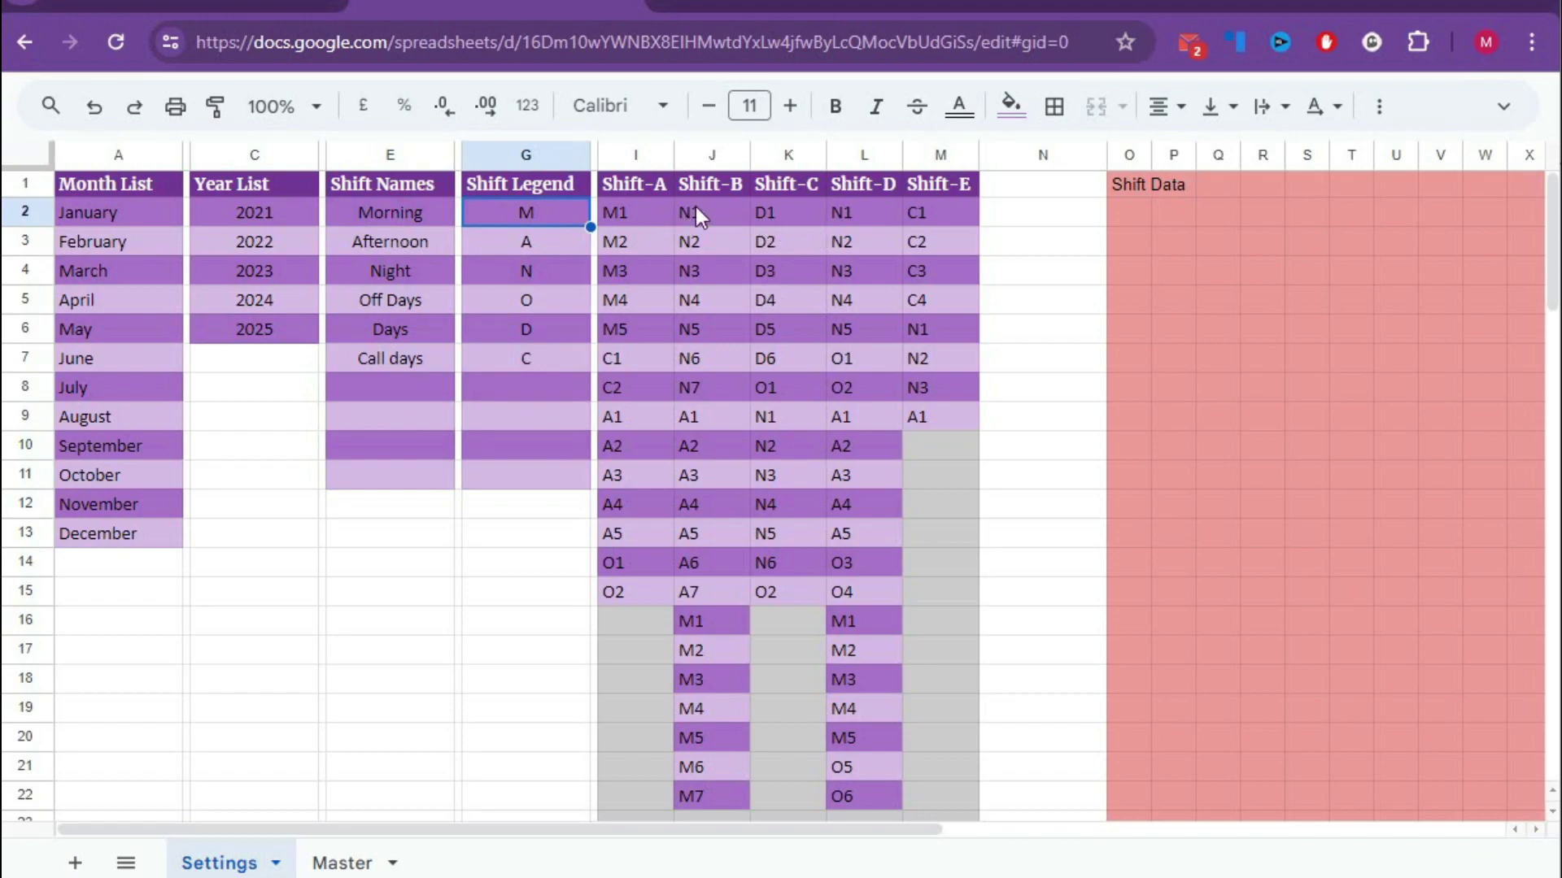
# Examine the Shift-A to Shift-E headers, the Shift-A rotation codes and the Shift Data area
pyautogui.click(640, 187)
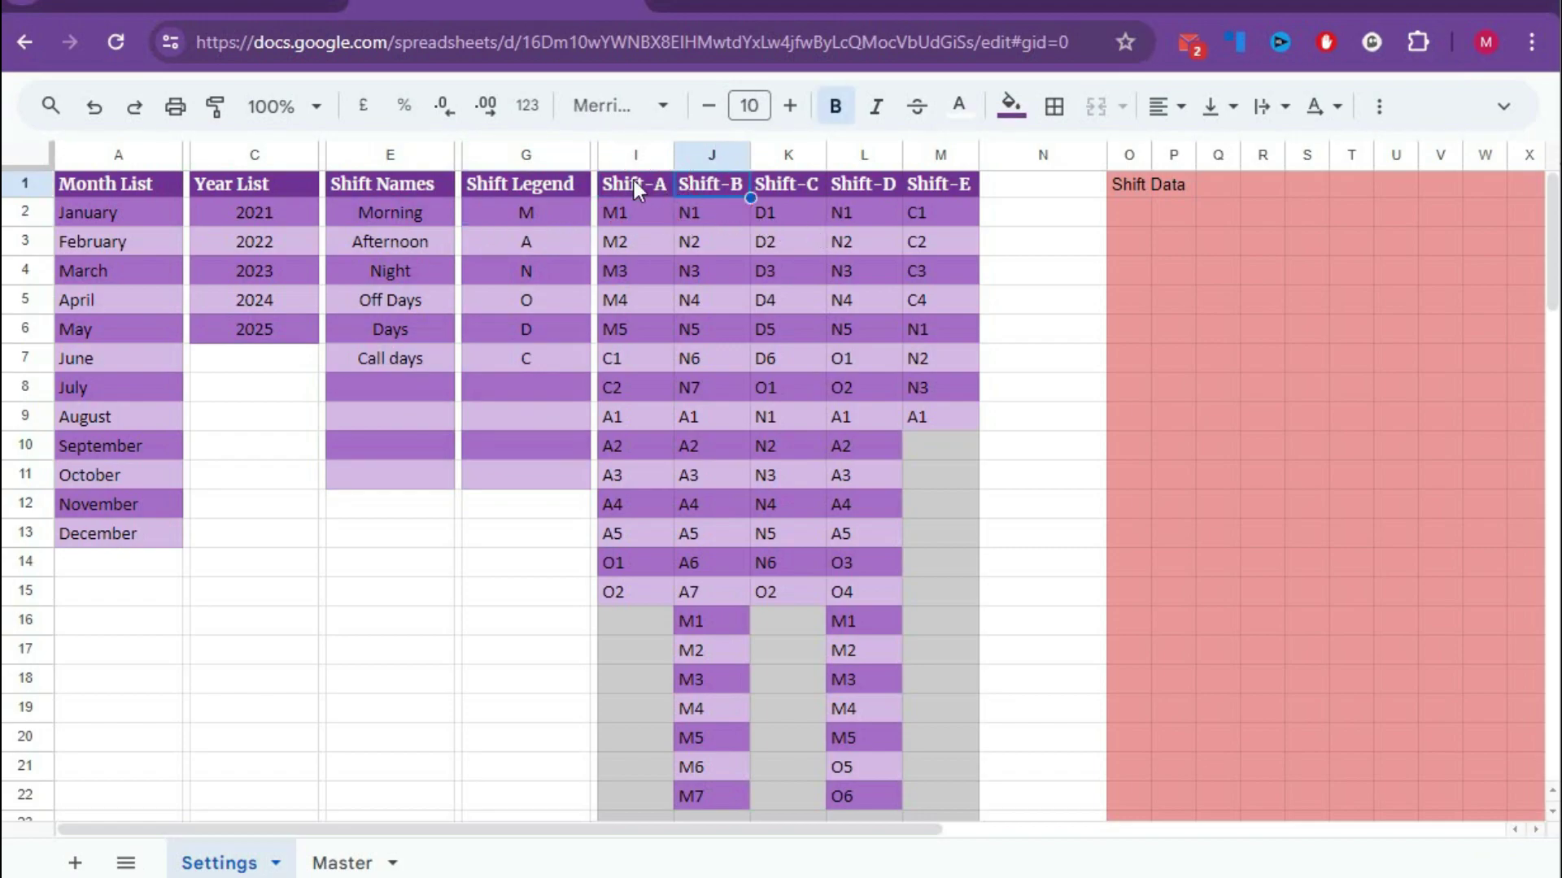
pyautogui.press('Right')
pyautogui.press('Right')
pyautogui.press('Right')
pyautogui.press('Right')
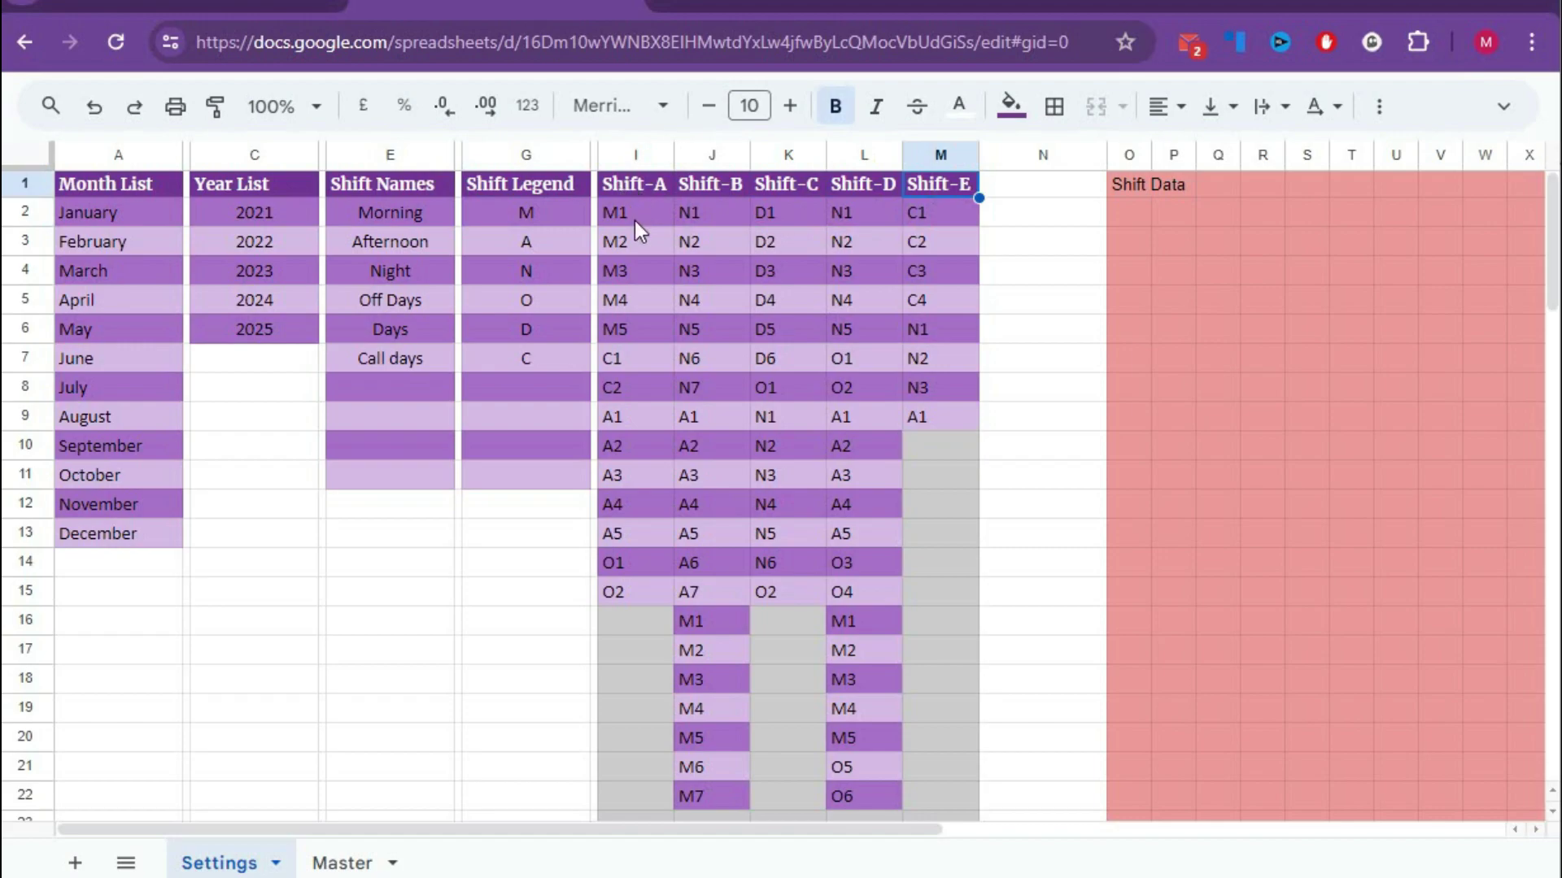
pyautogui.moveTo(634, 221); pyautogui.dragTo(623, 583)
pyautogui.click(619, 366)
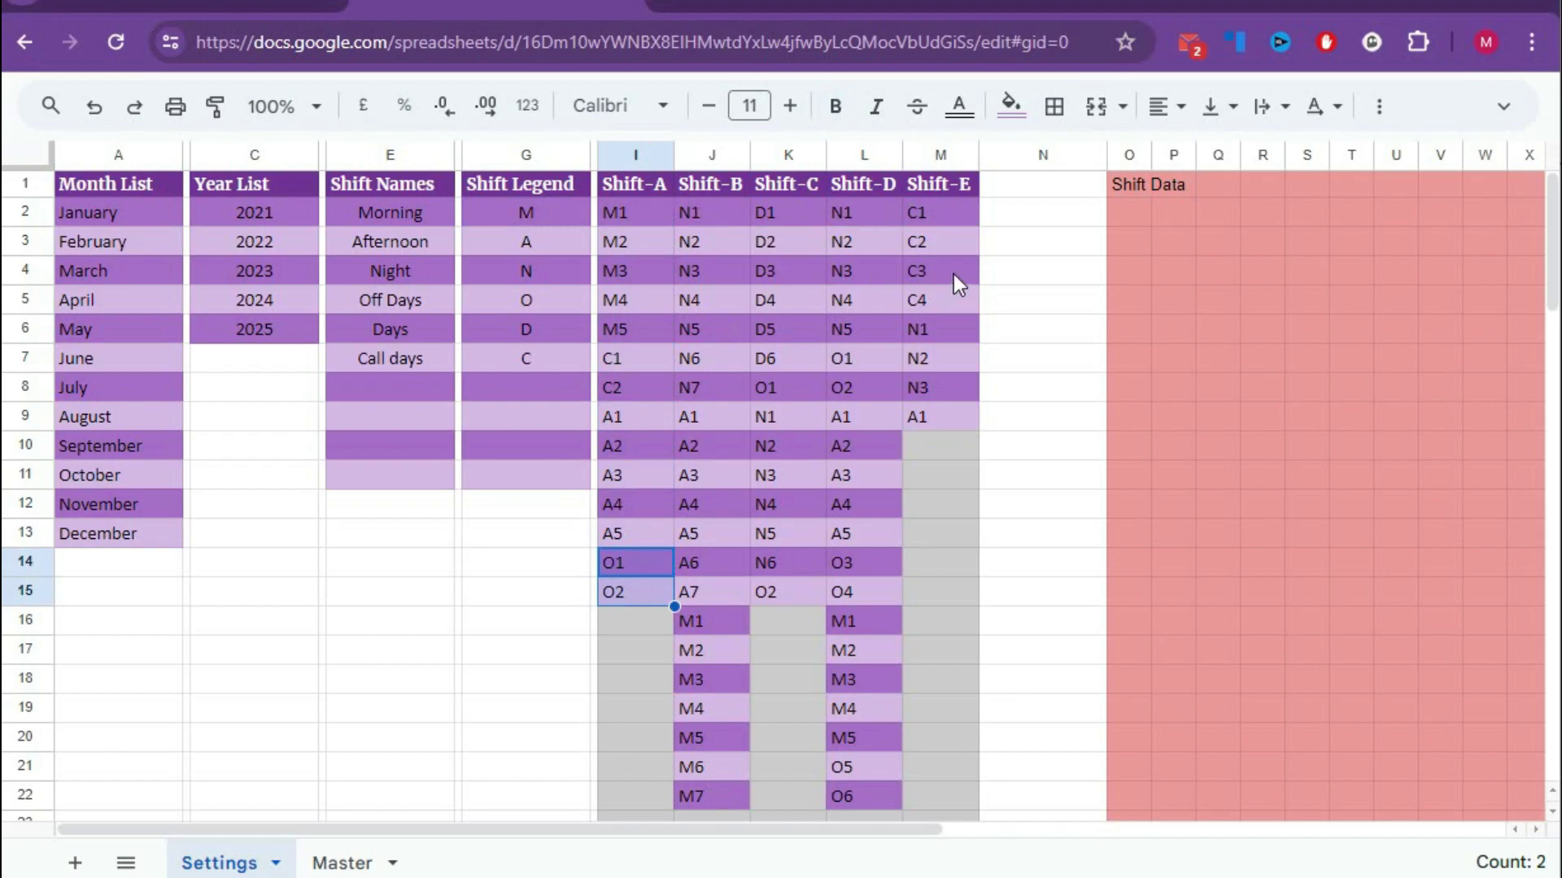
pyautogui.click(1124, 212)
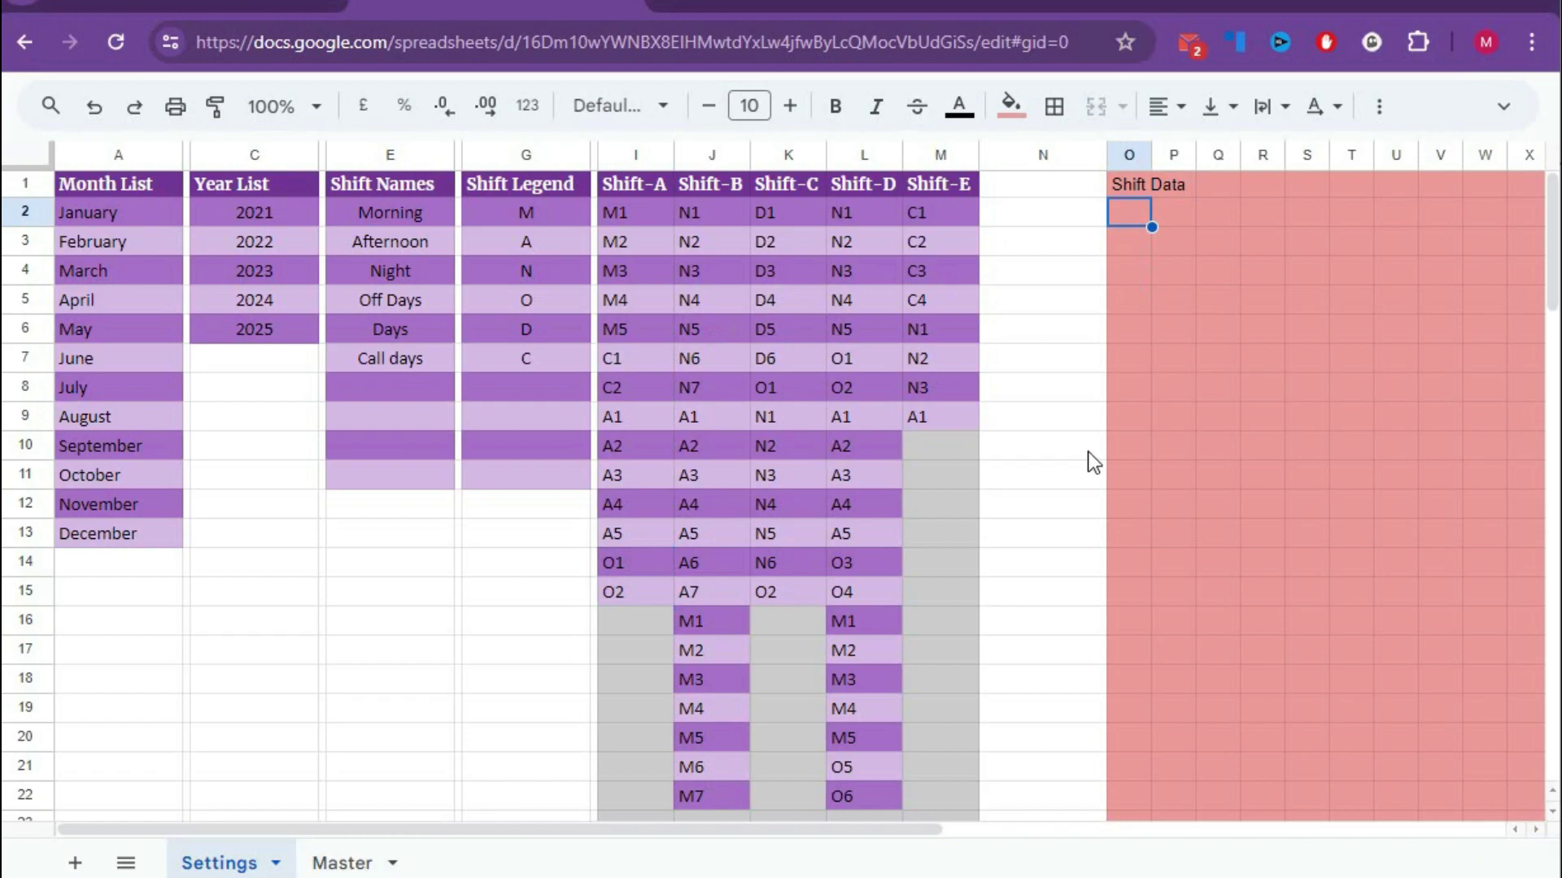
# Return to the Master sheet and examine the available month and year choices for the roster
pyautogui.hotkey('alt', 'Left')
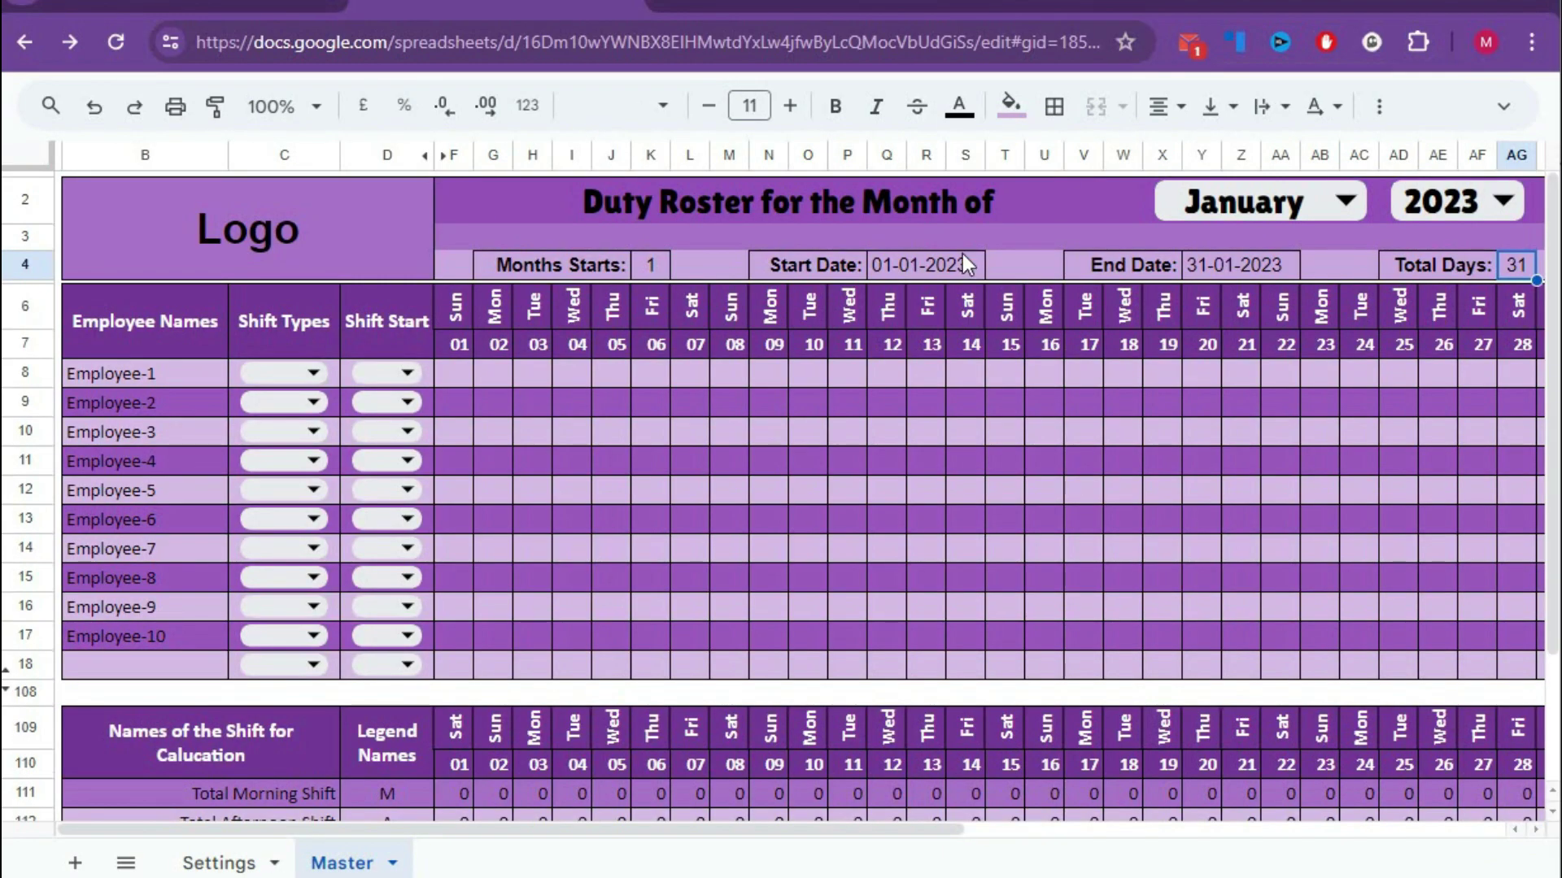
pyautogui.click(1348, 202)
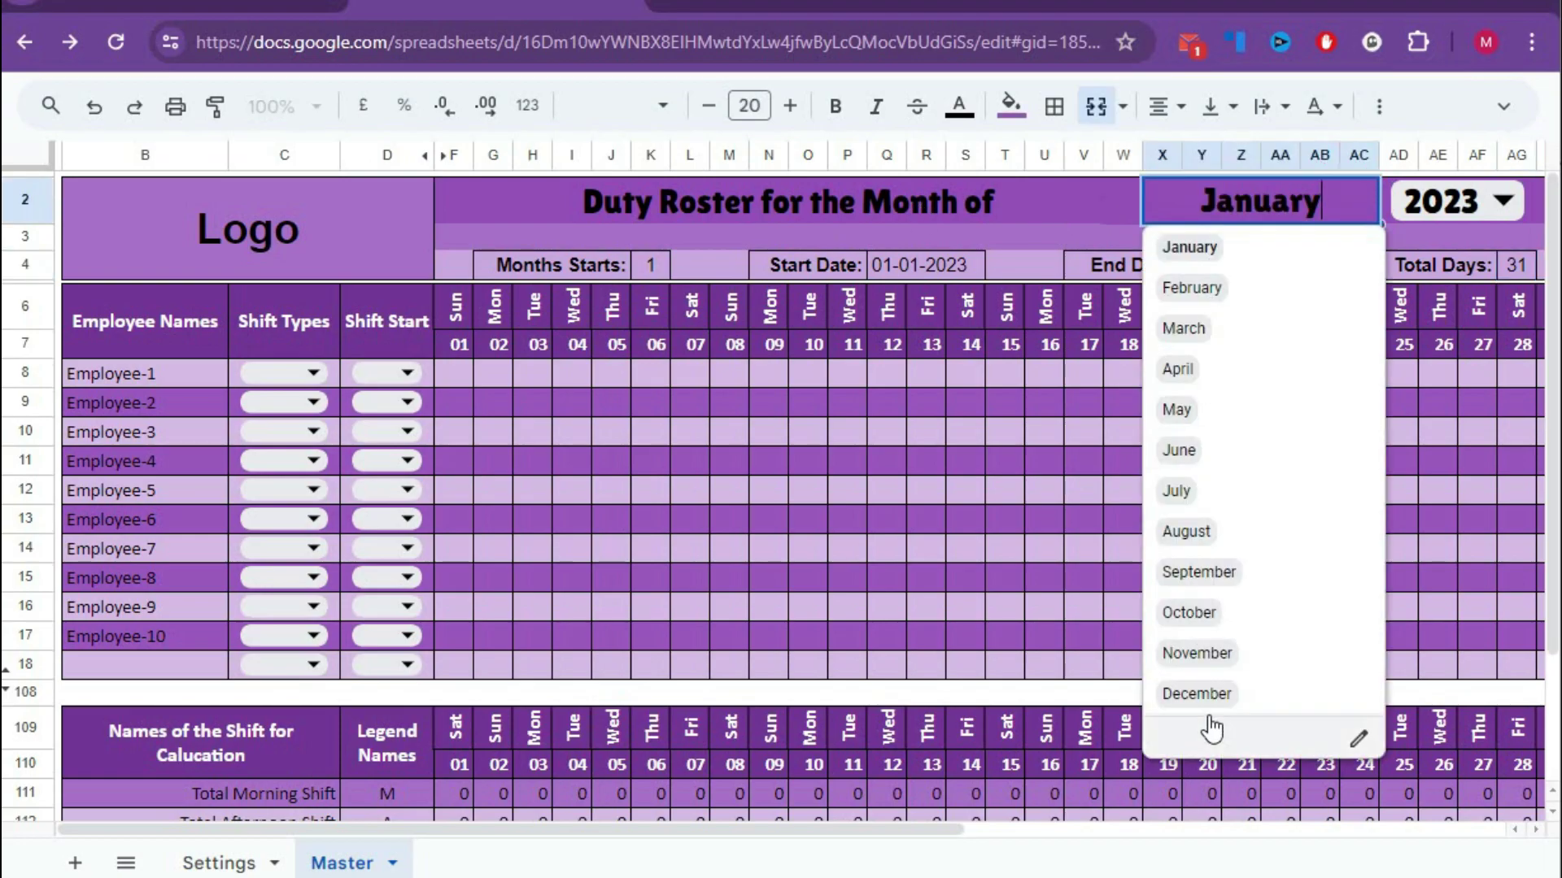
pyautogui.click(1502, 201)
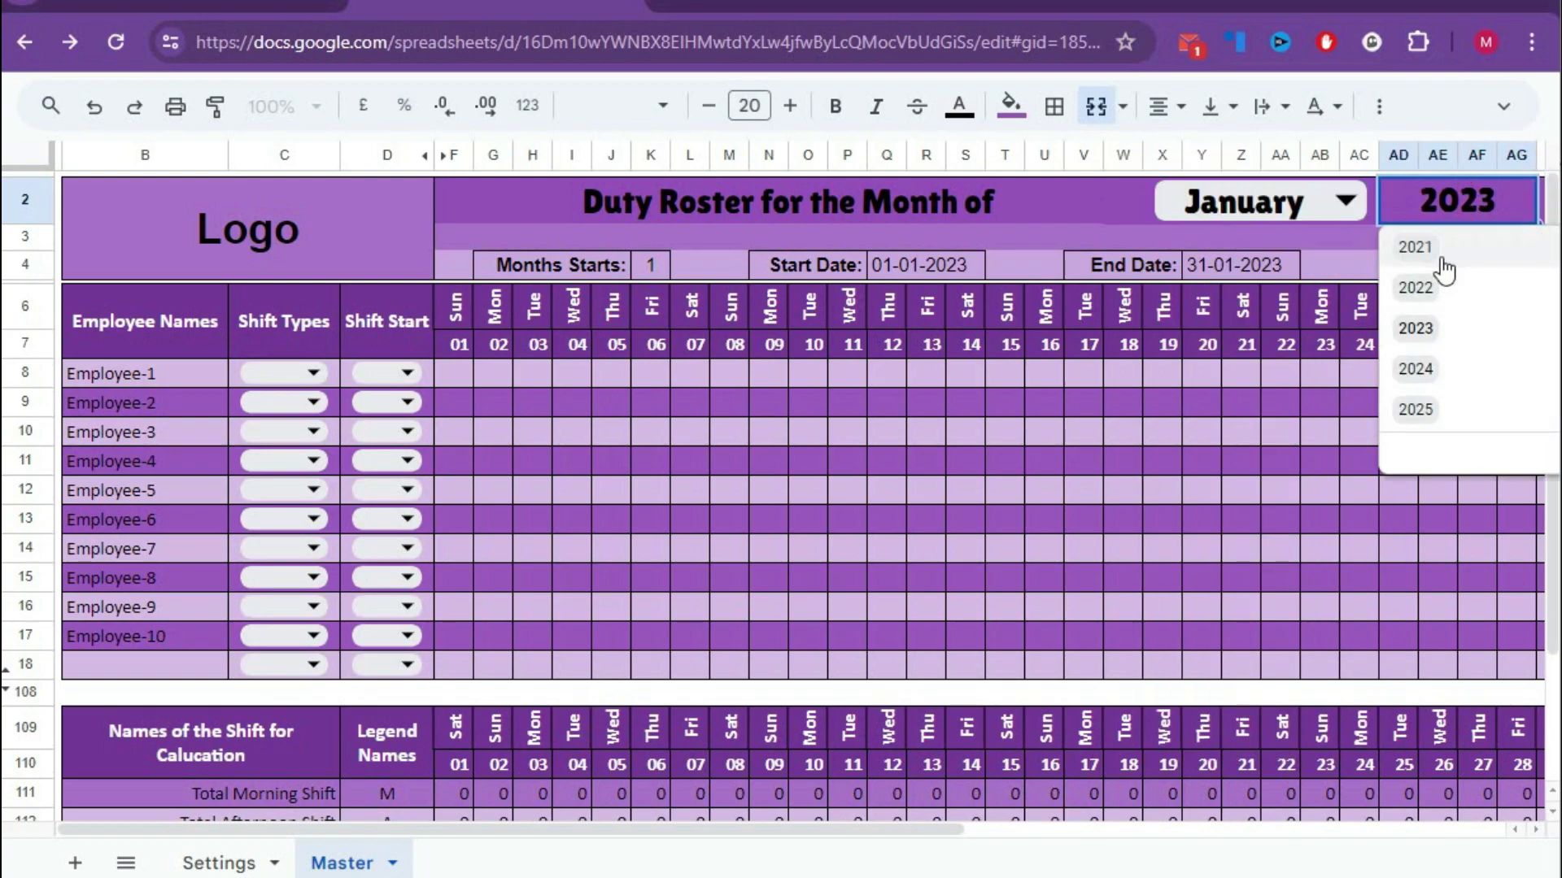
pyautogui.click(1293, 402)
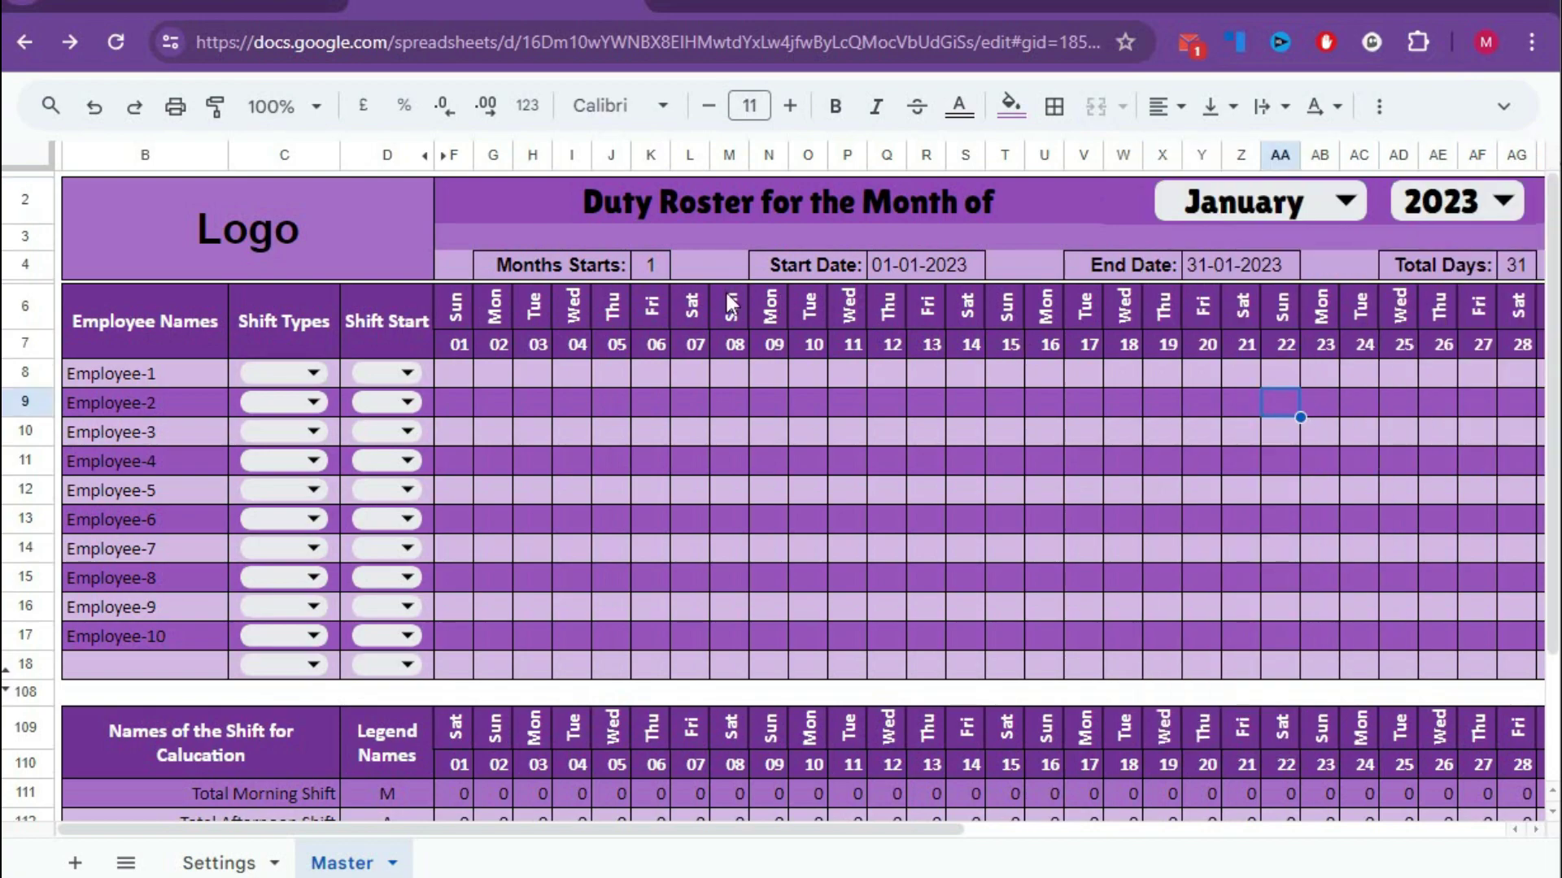
# Examine the roster's month start, start date, end date, total days and the weekday and date header rows
pyautogui.click(652, 265)
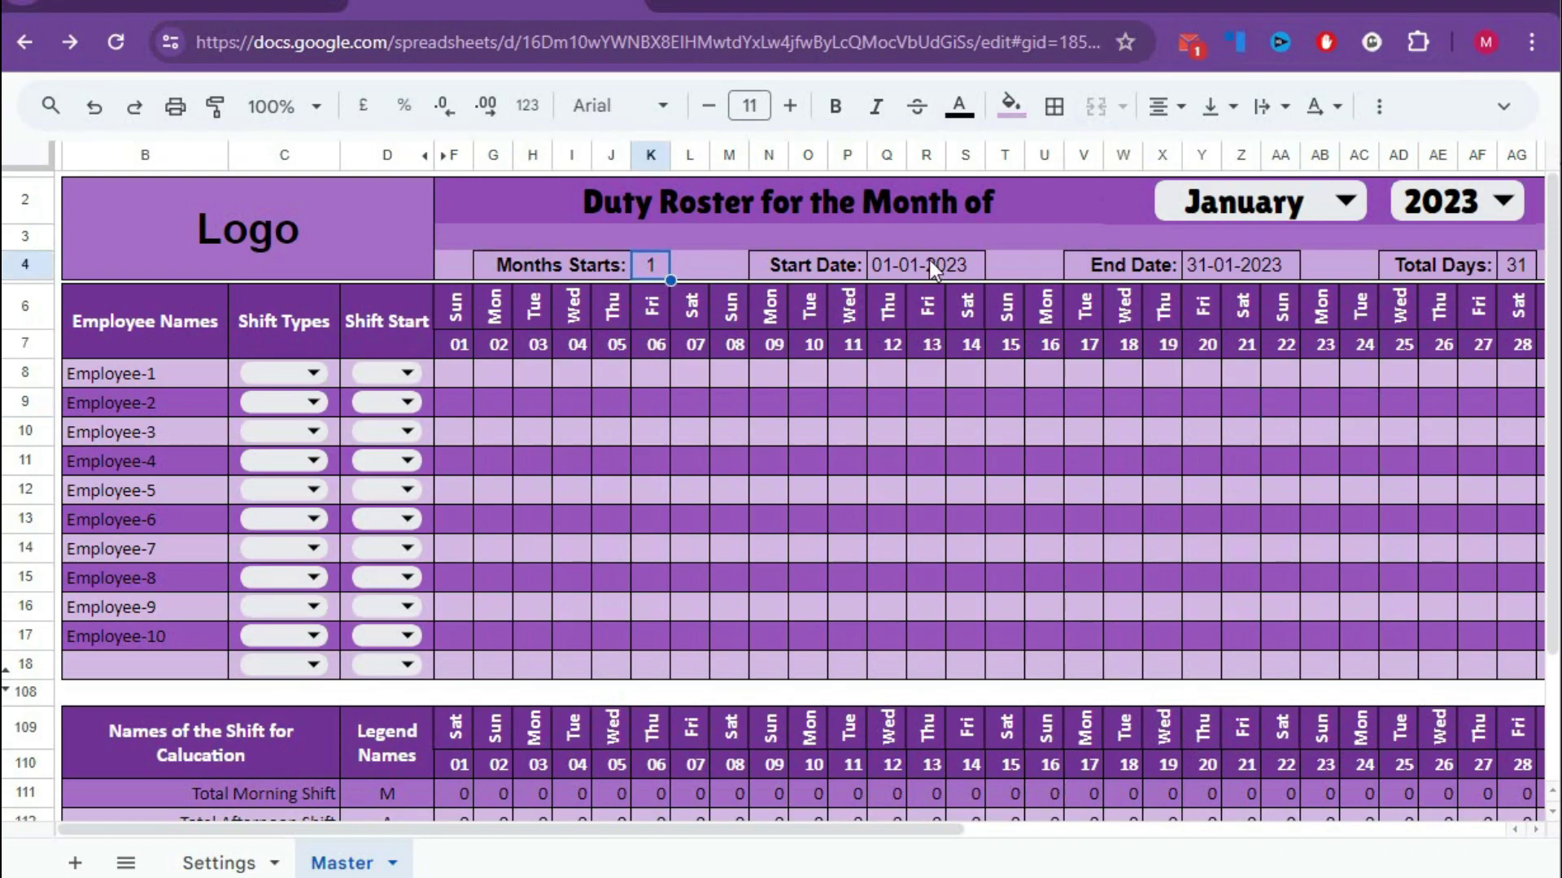
pyautogui.click(909, 267)
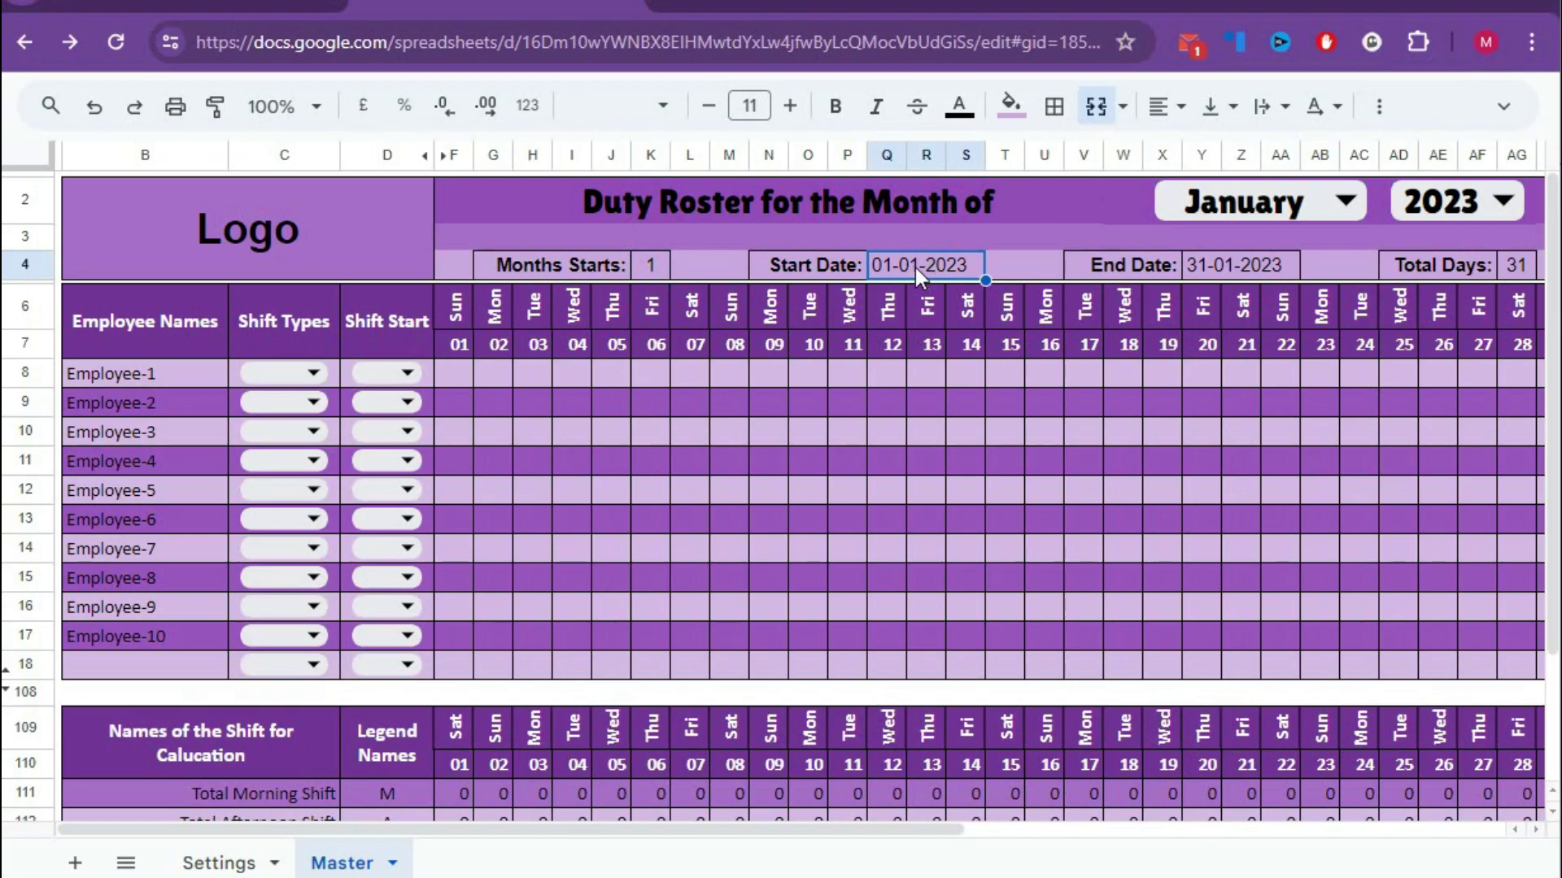
pyautogui.click(1224, 267)
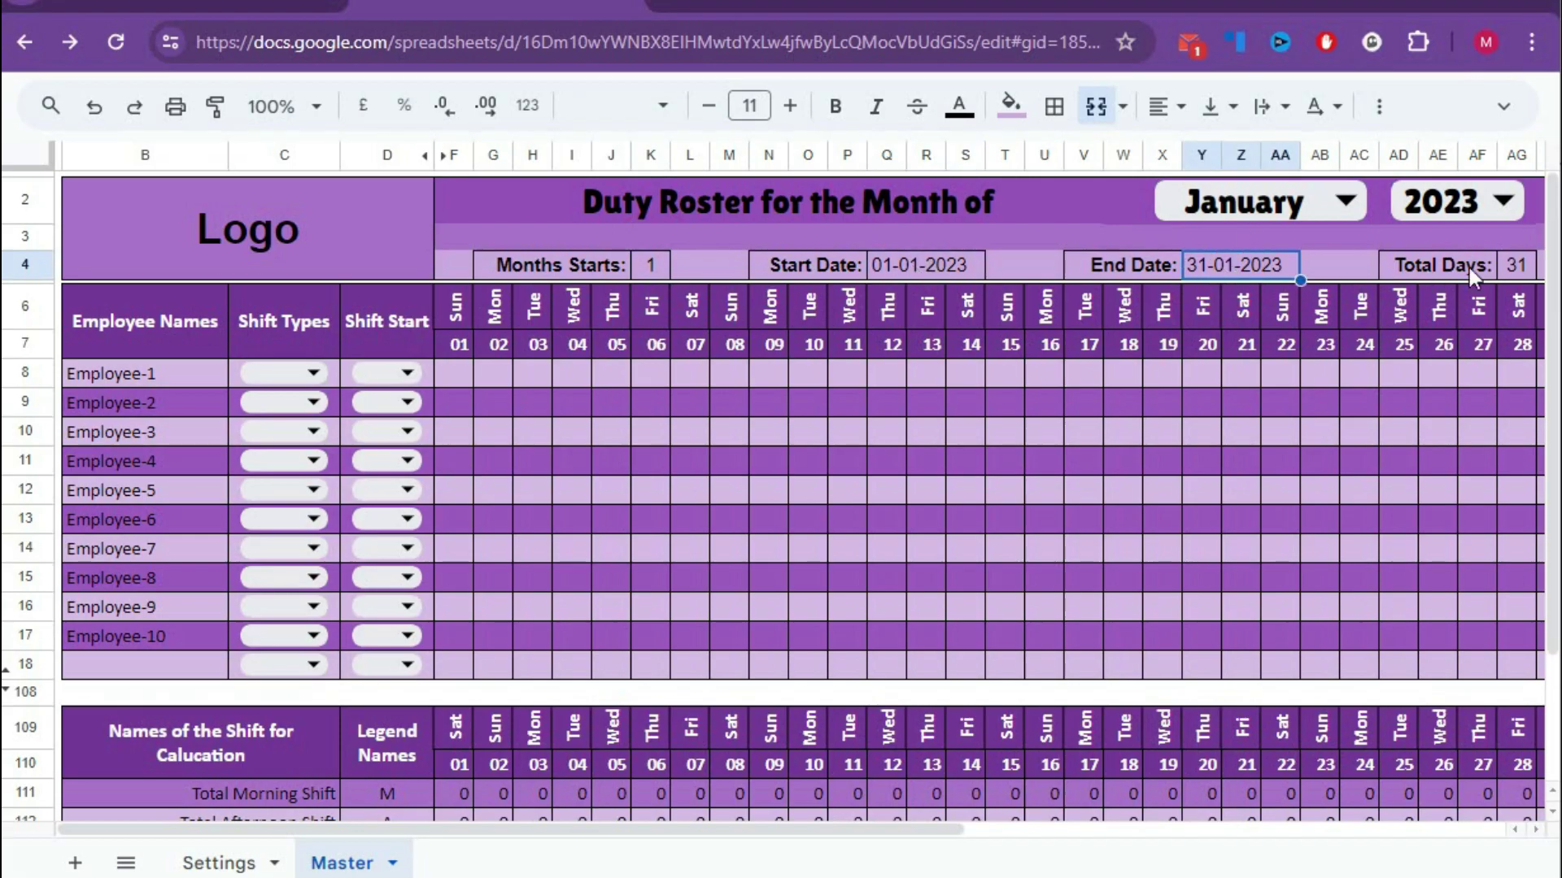
pyautogui.click(1521, 266)
pyautogui.moveTo(818, 831); pyautogui.dragTo(919, 831)
pyautogui.click(285, 343)
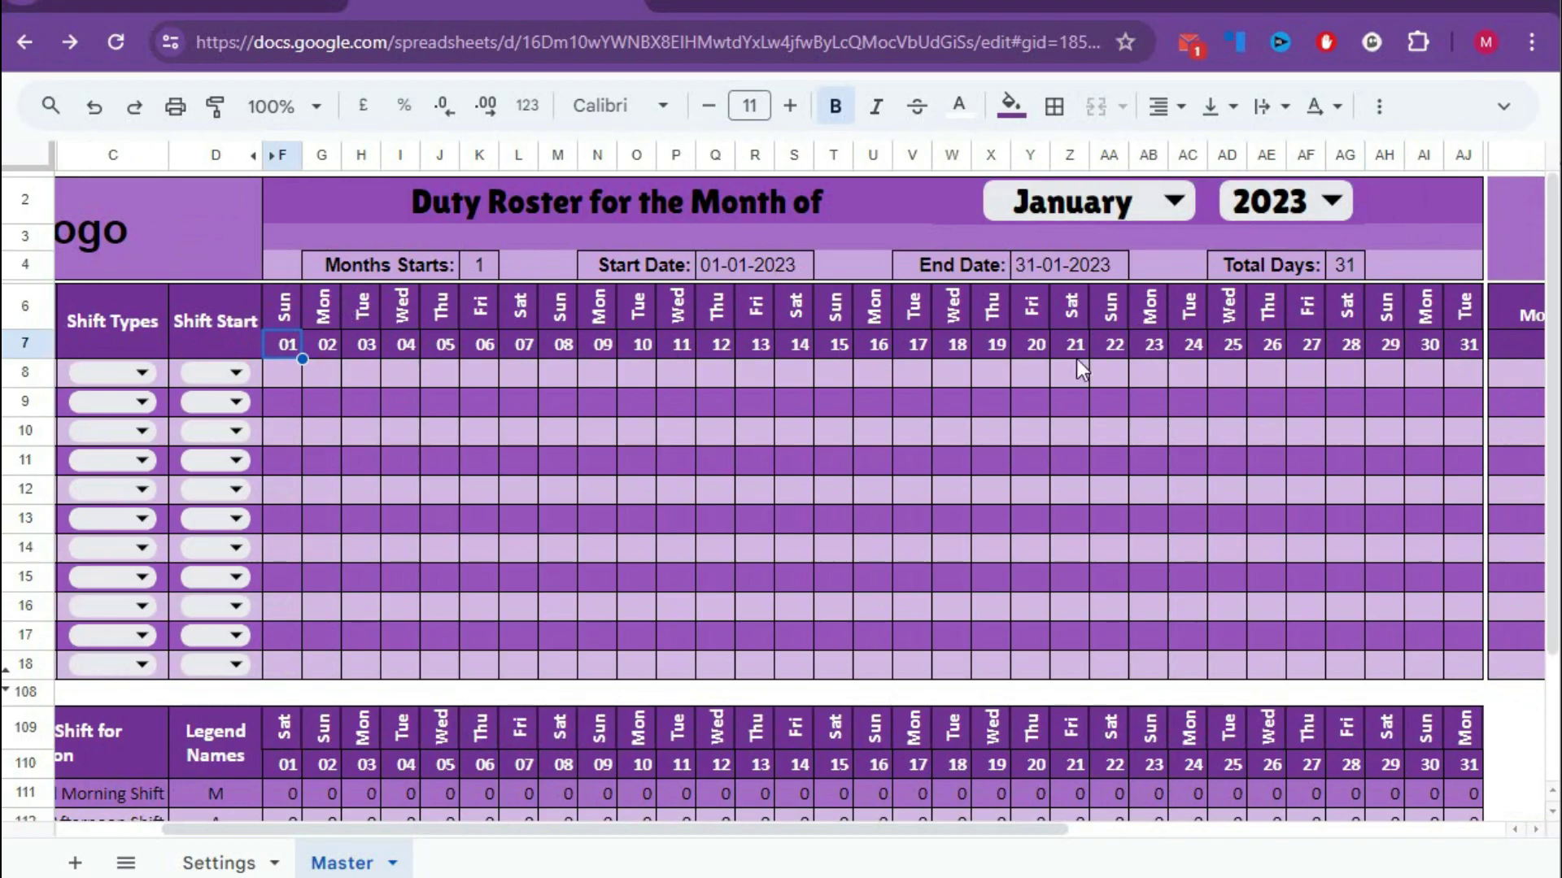
pyautogui.moveTo(285, 301); pyautogui.dragTo(1453, 305)
pyautogui.click(1392, 309)
# Set the roster's year to 2024
pyautogui.click(1293, 202)
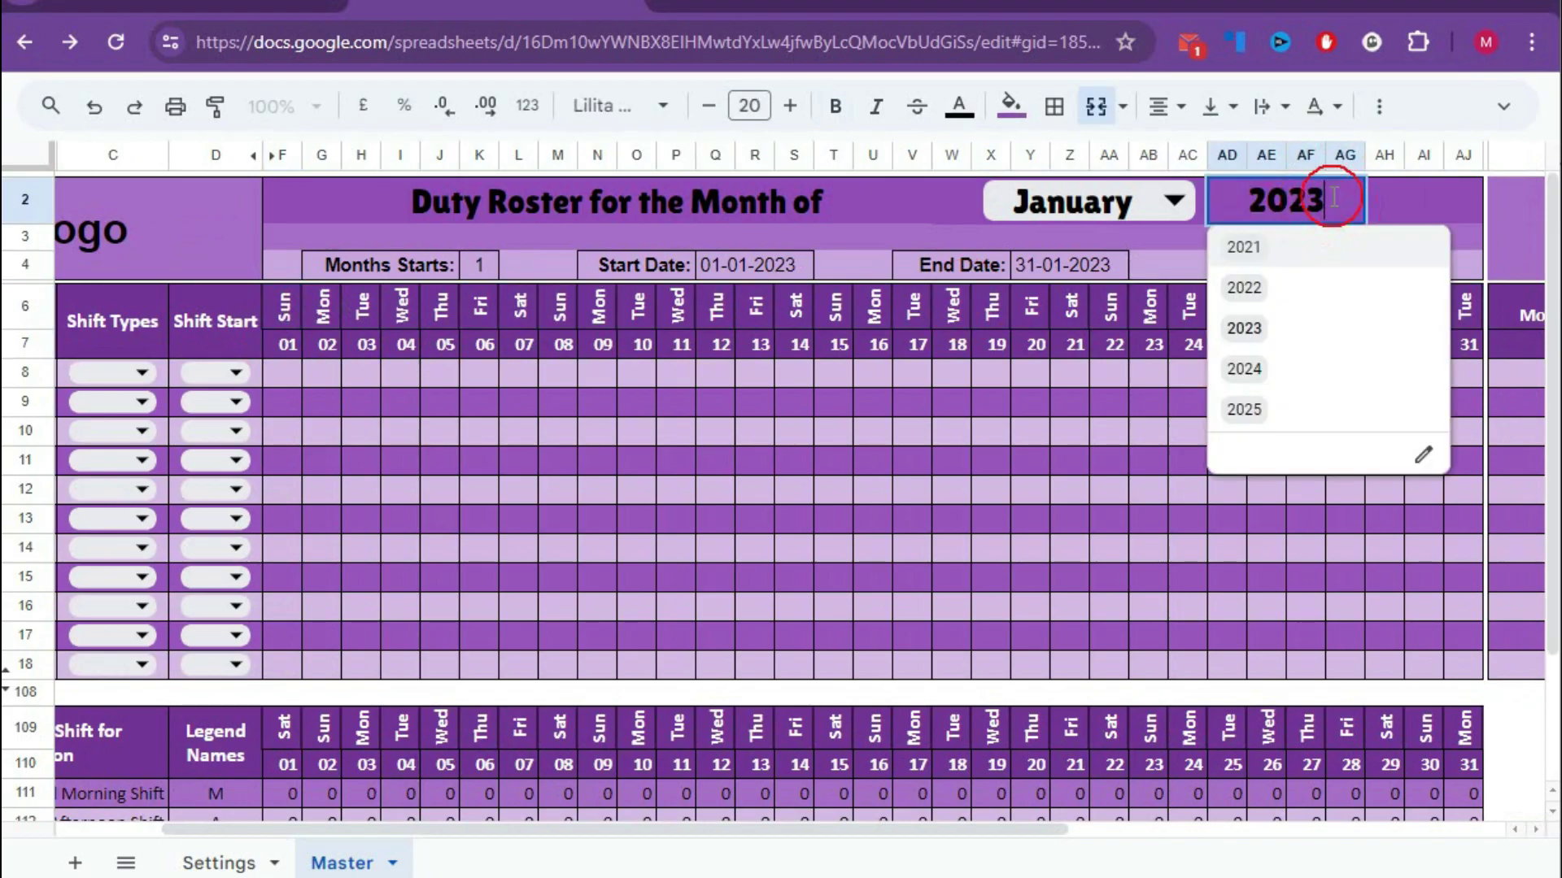
pyautogui.click(1271, 366)
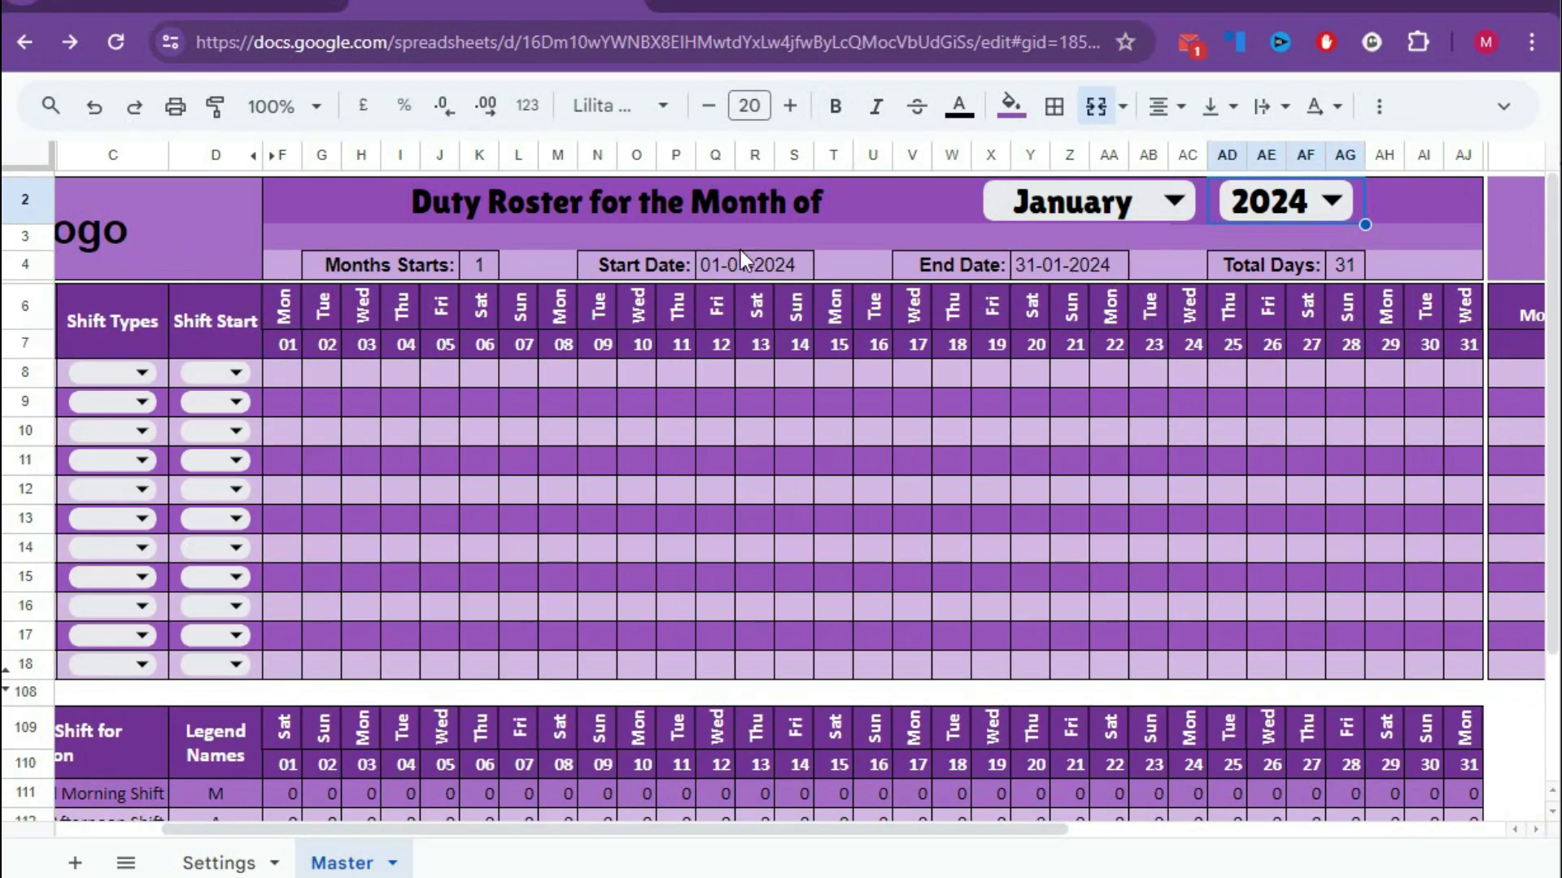
# Set the roster's Months Starts value to 10 and the roster month to February
pyautogui.click(478, 268)
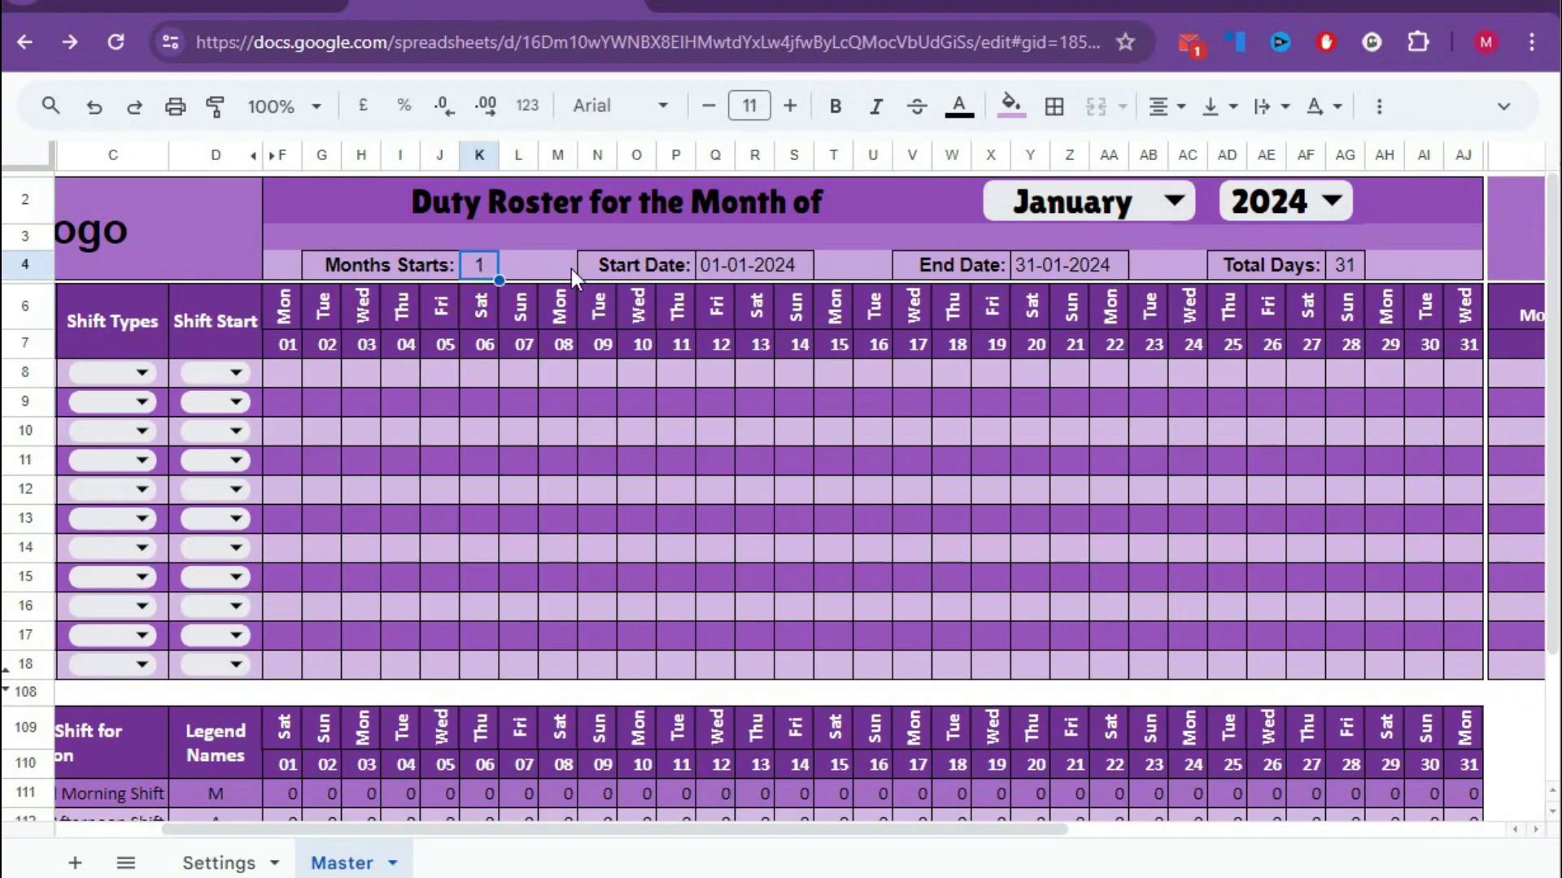
pyautogui.write('10')
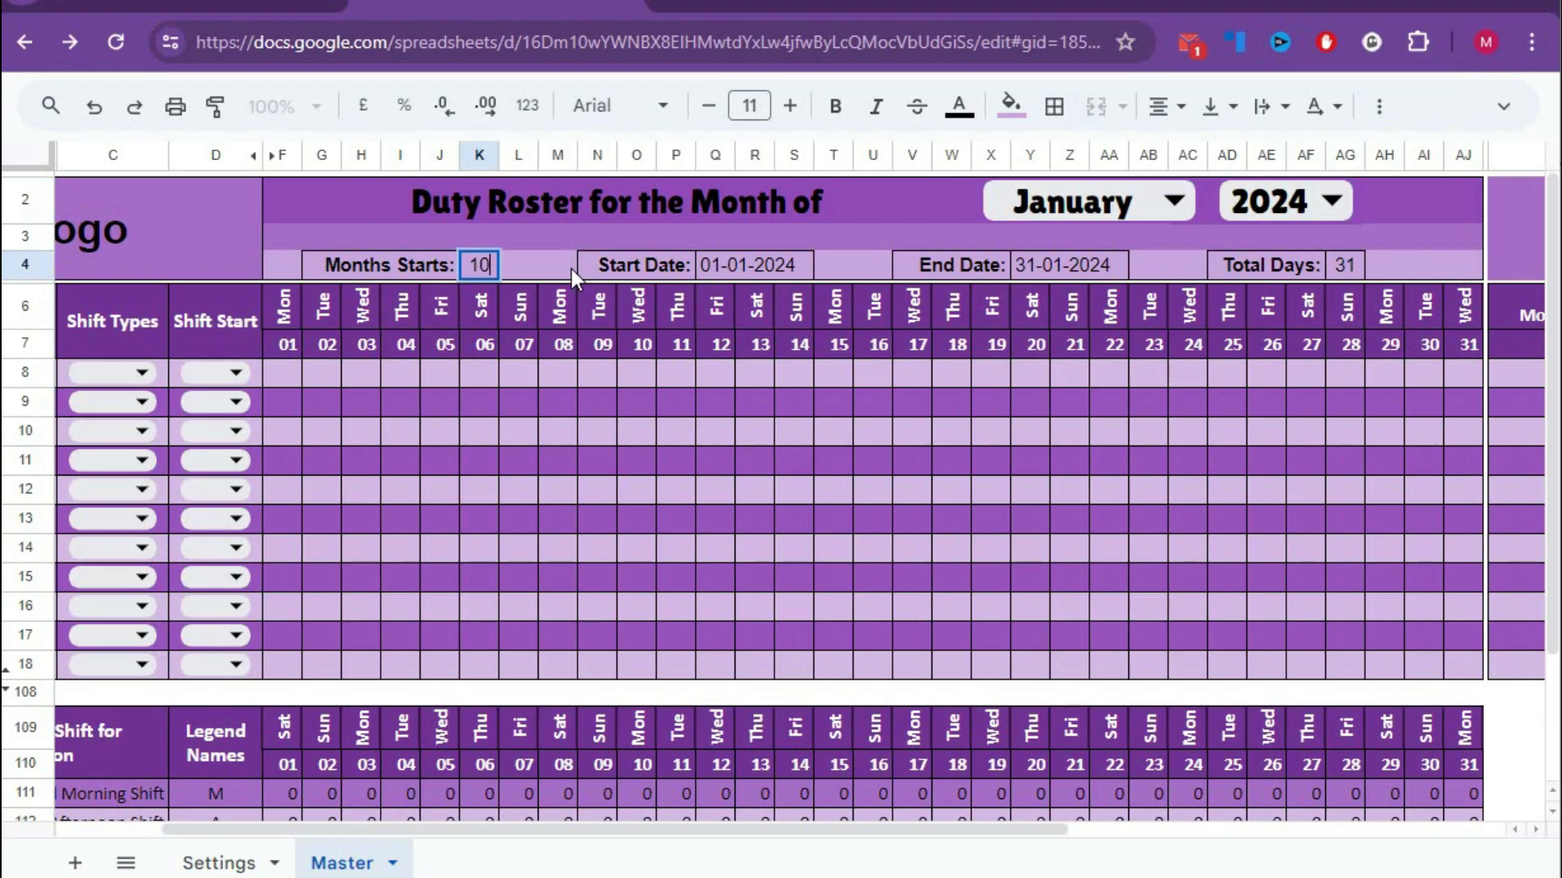
pyautogui.press('Return')
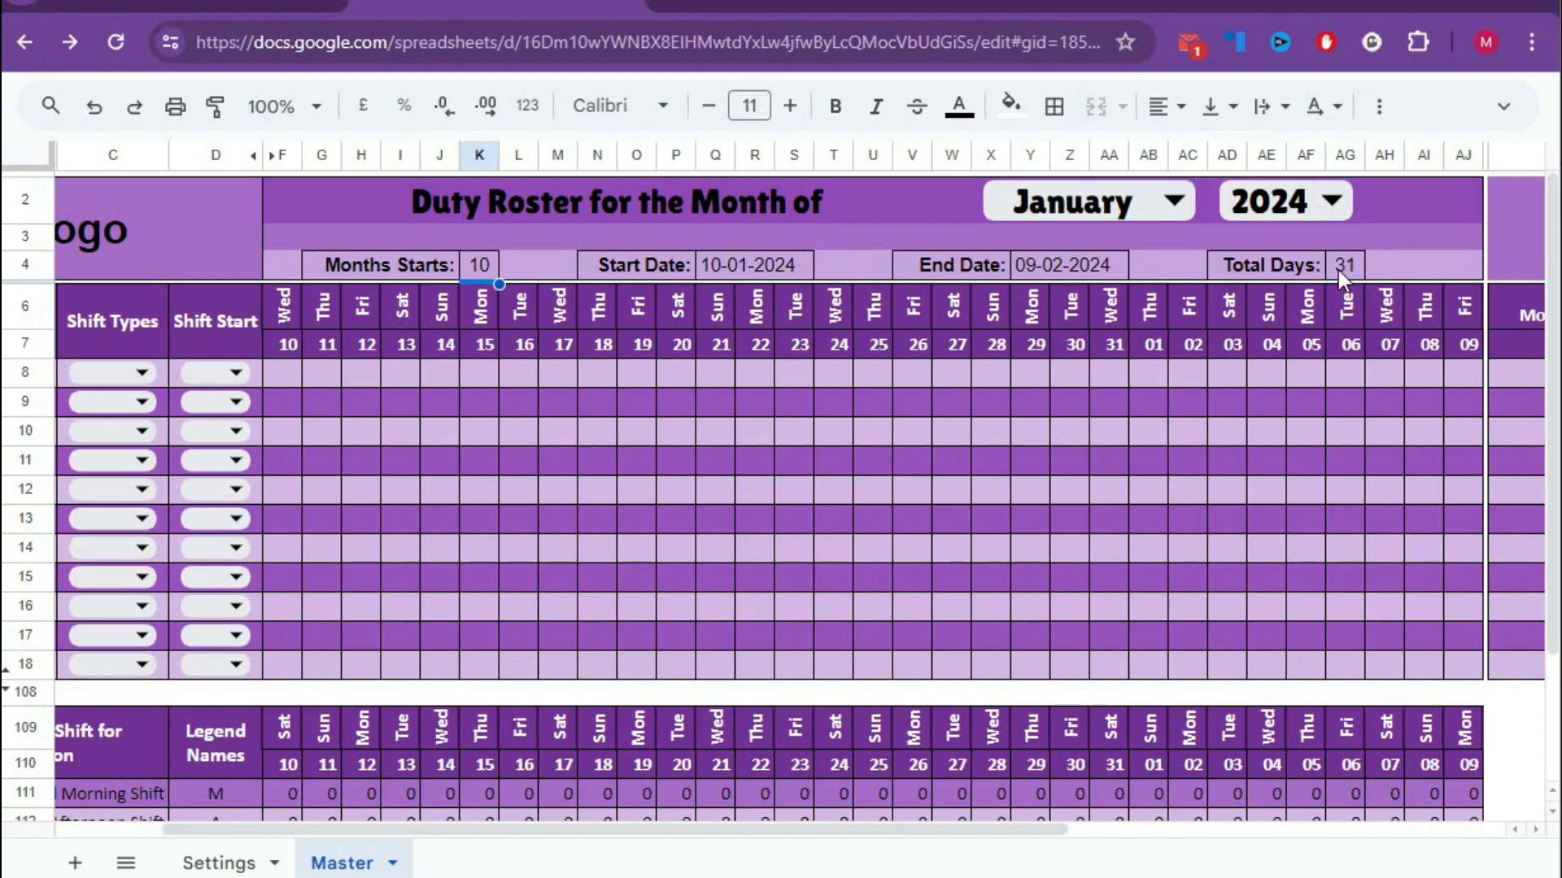
pyautogui.click(1173, 200)
pyautogui.click(1056, 285)
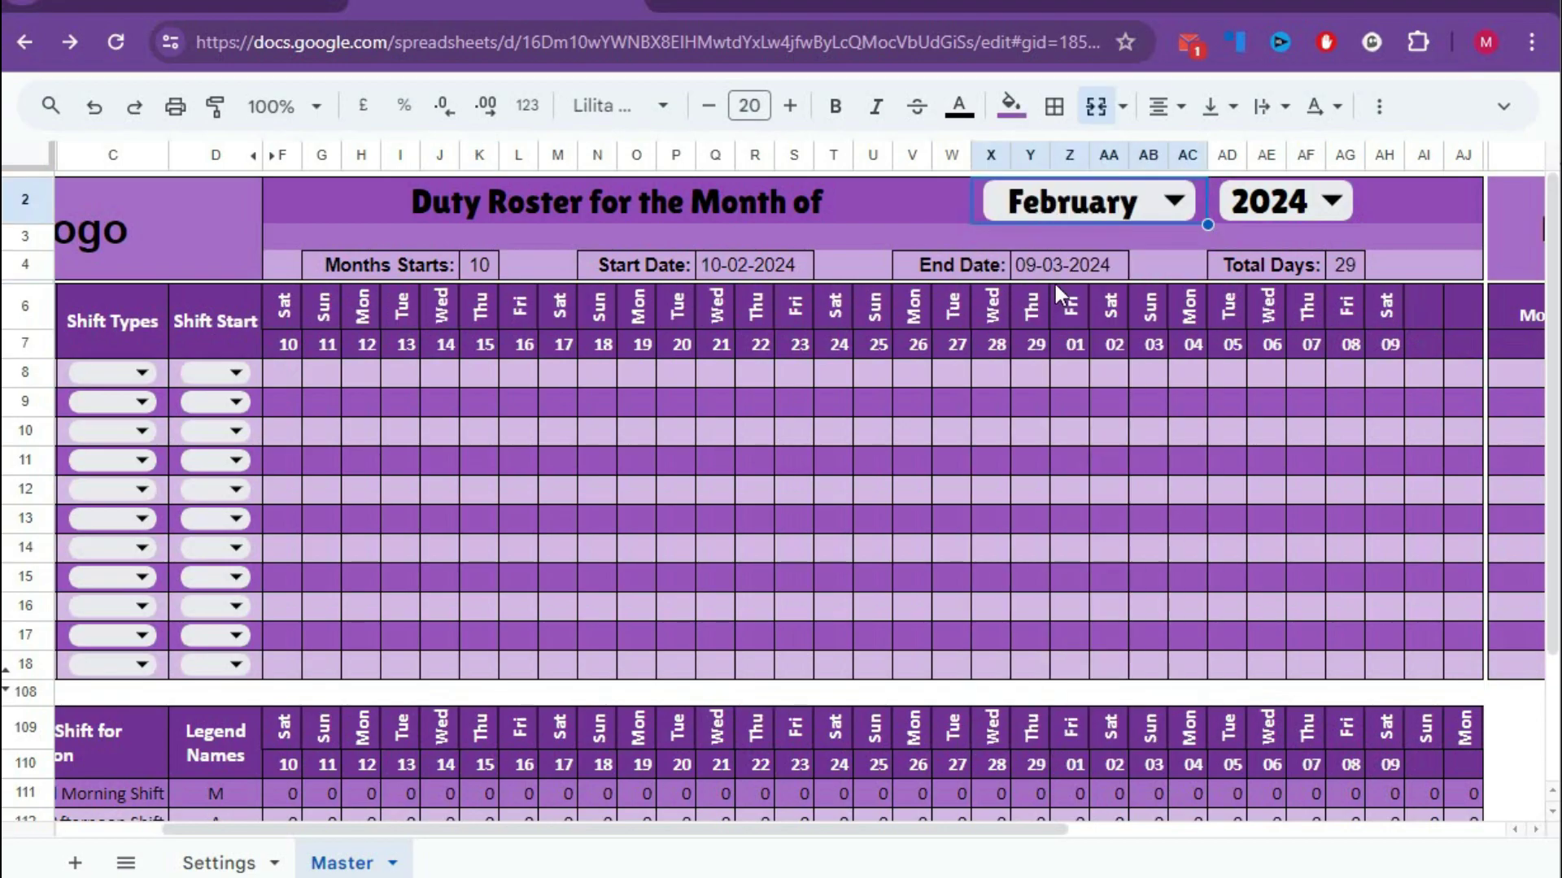
pyautogui.hscroll(10, 1052, 280)
pyautogui.moveTo(968, 828); pyautogui.dragTo(717, 827)
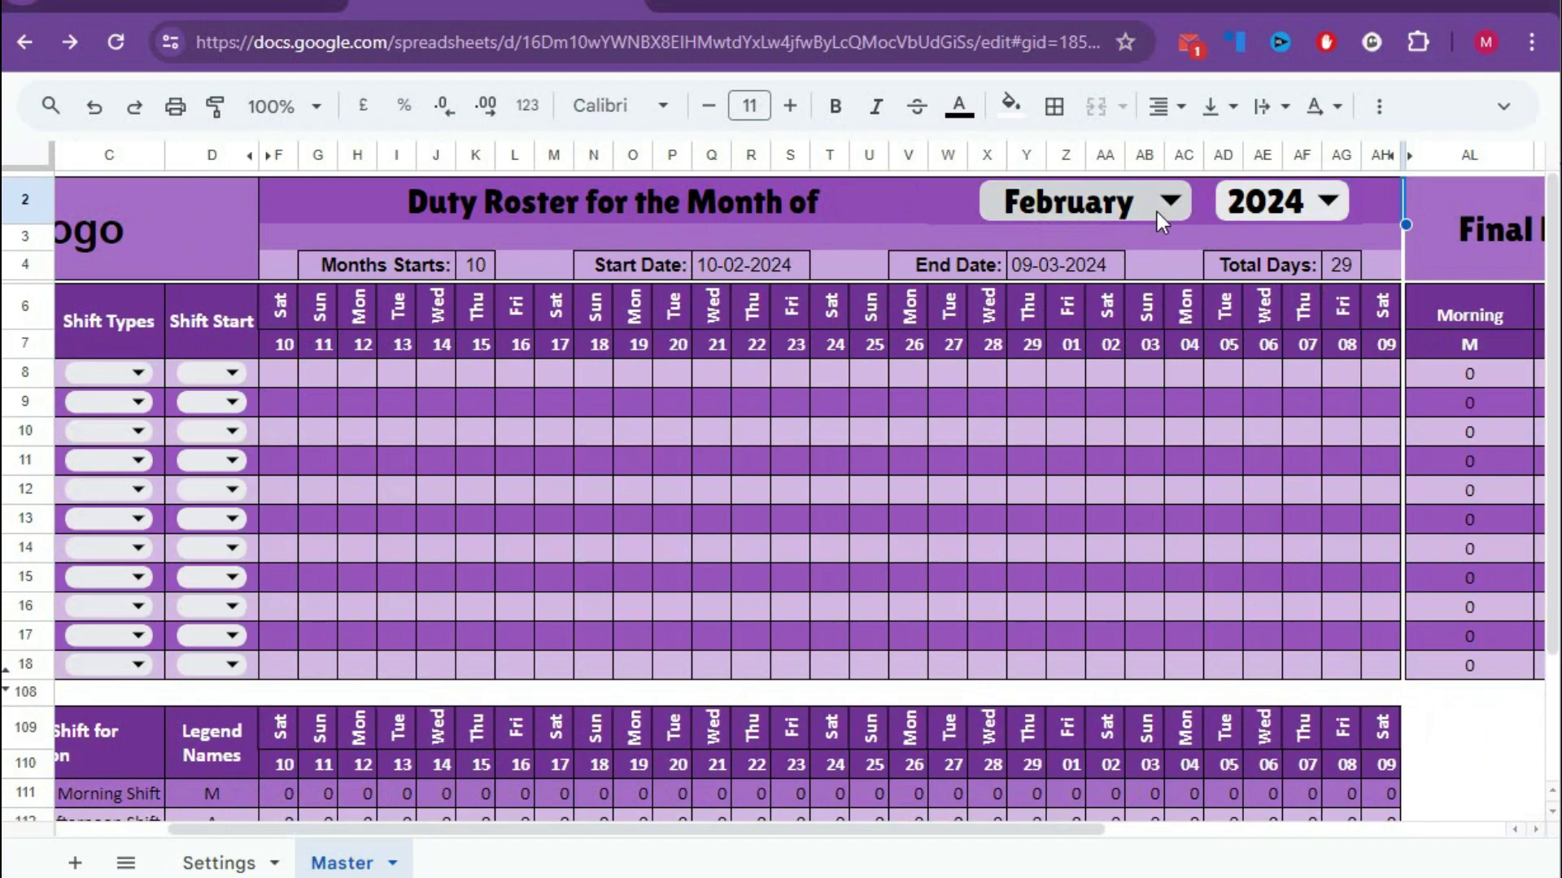
# Set the roster month to May and the Months Starts value to 1
pyautogui.click(1175, 202)
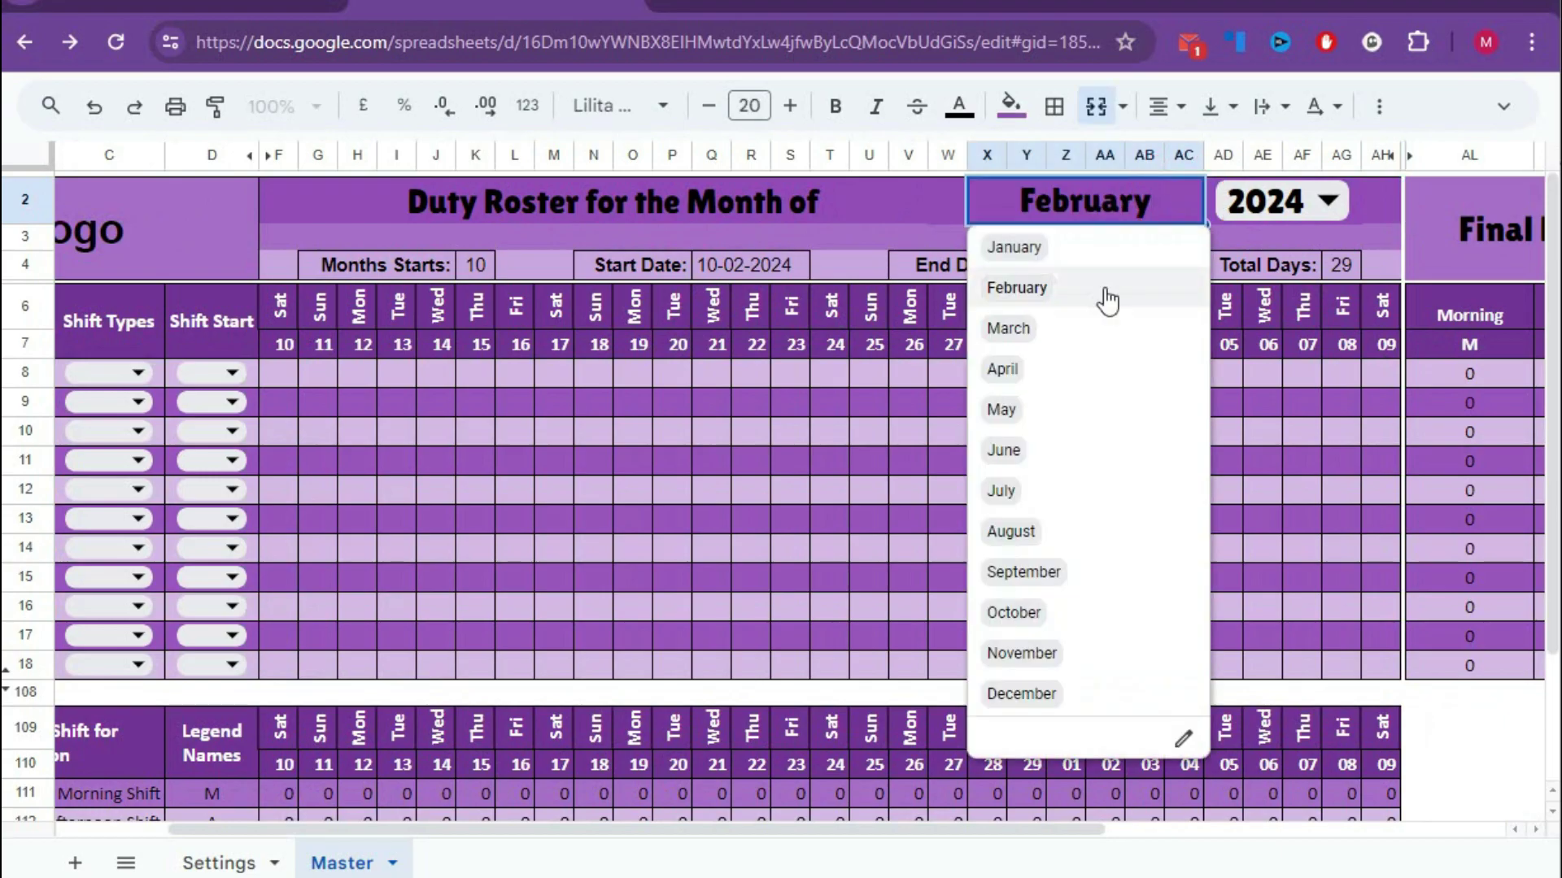
pyautogui.click(1047, 417)
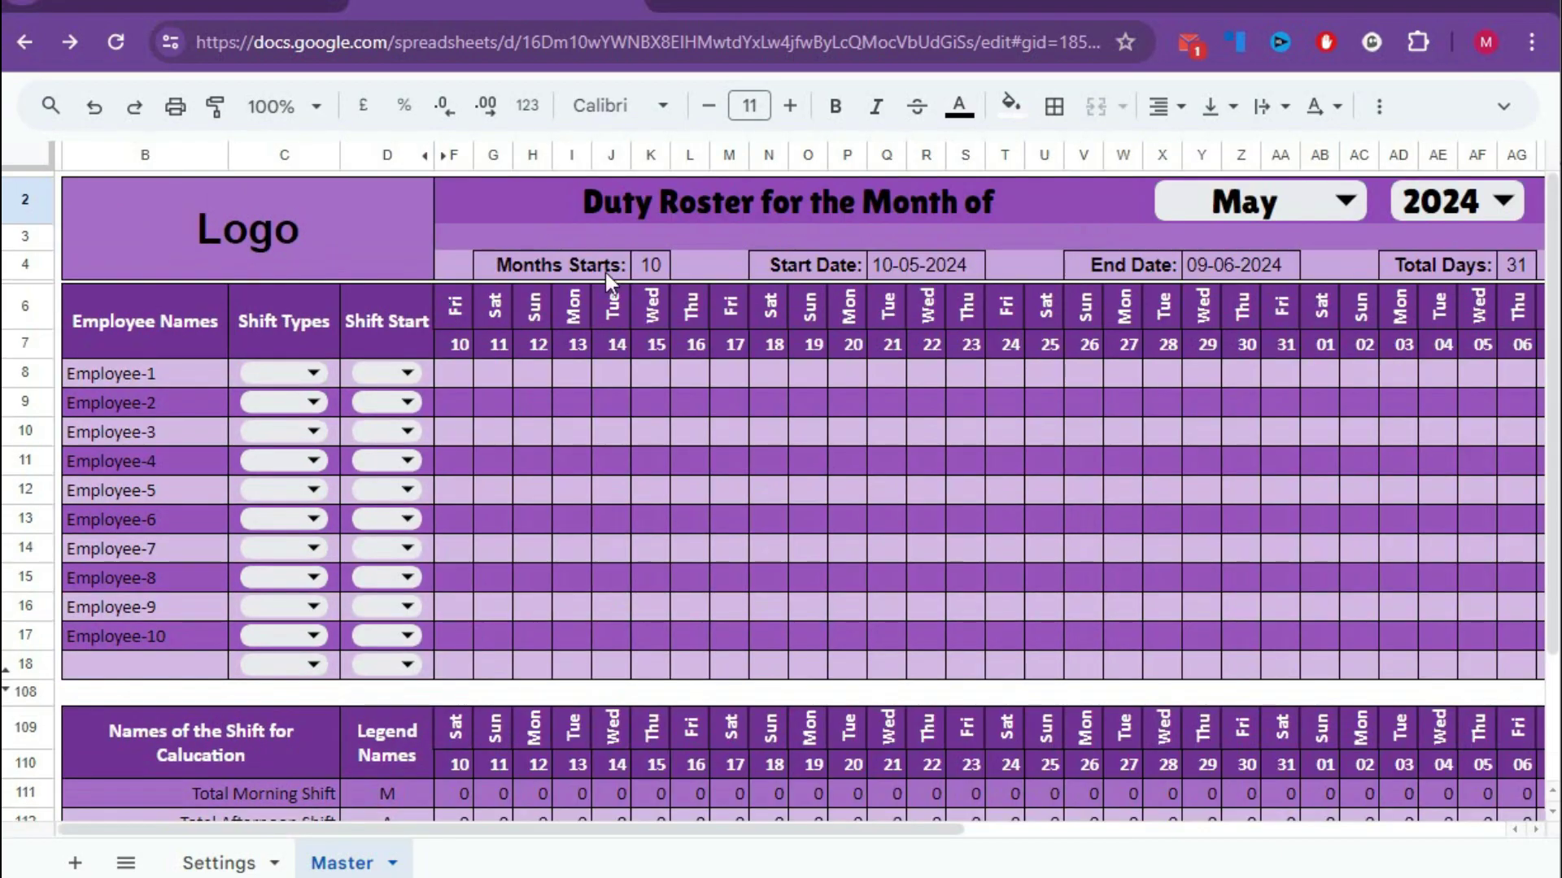
pyautogui.click(651, 266)
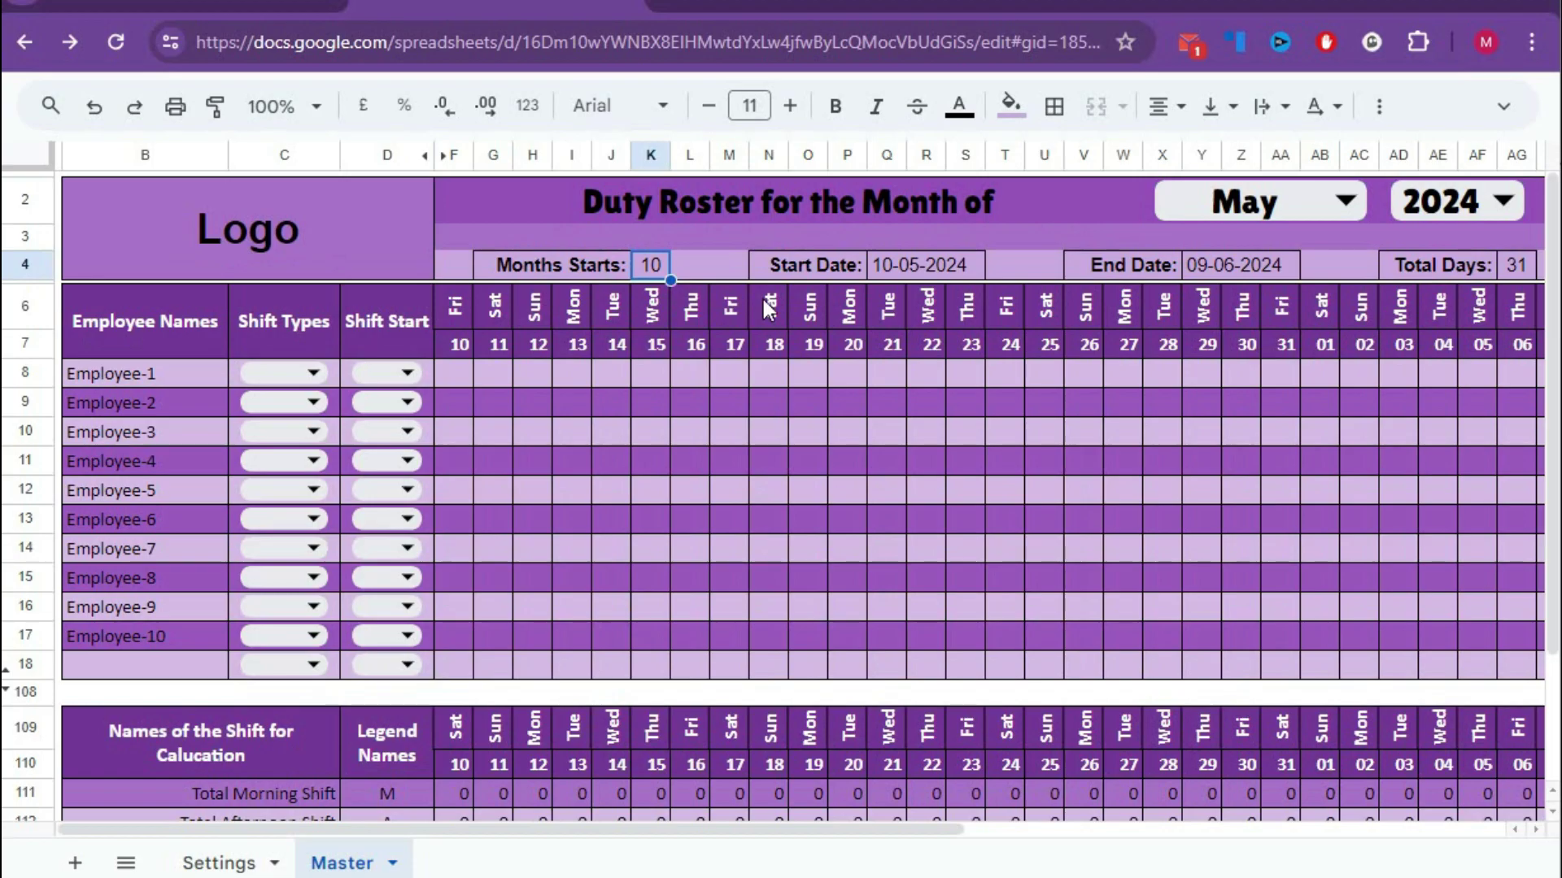
pyautogui.write('1')
pyautogui.press('Return')
pyautogui.moveTo(643, 829); pyautogui.dragTo(739, 827)
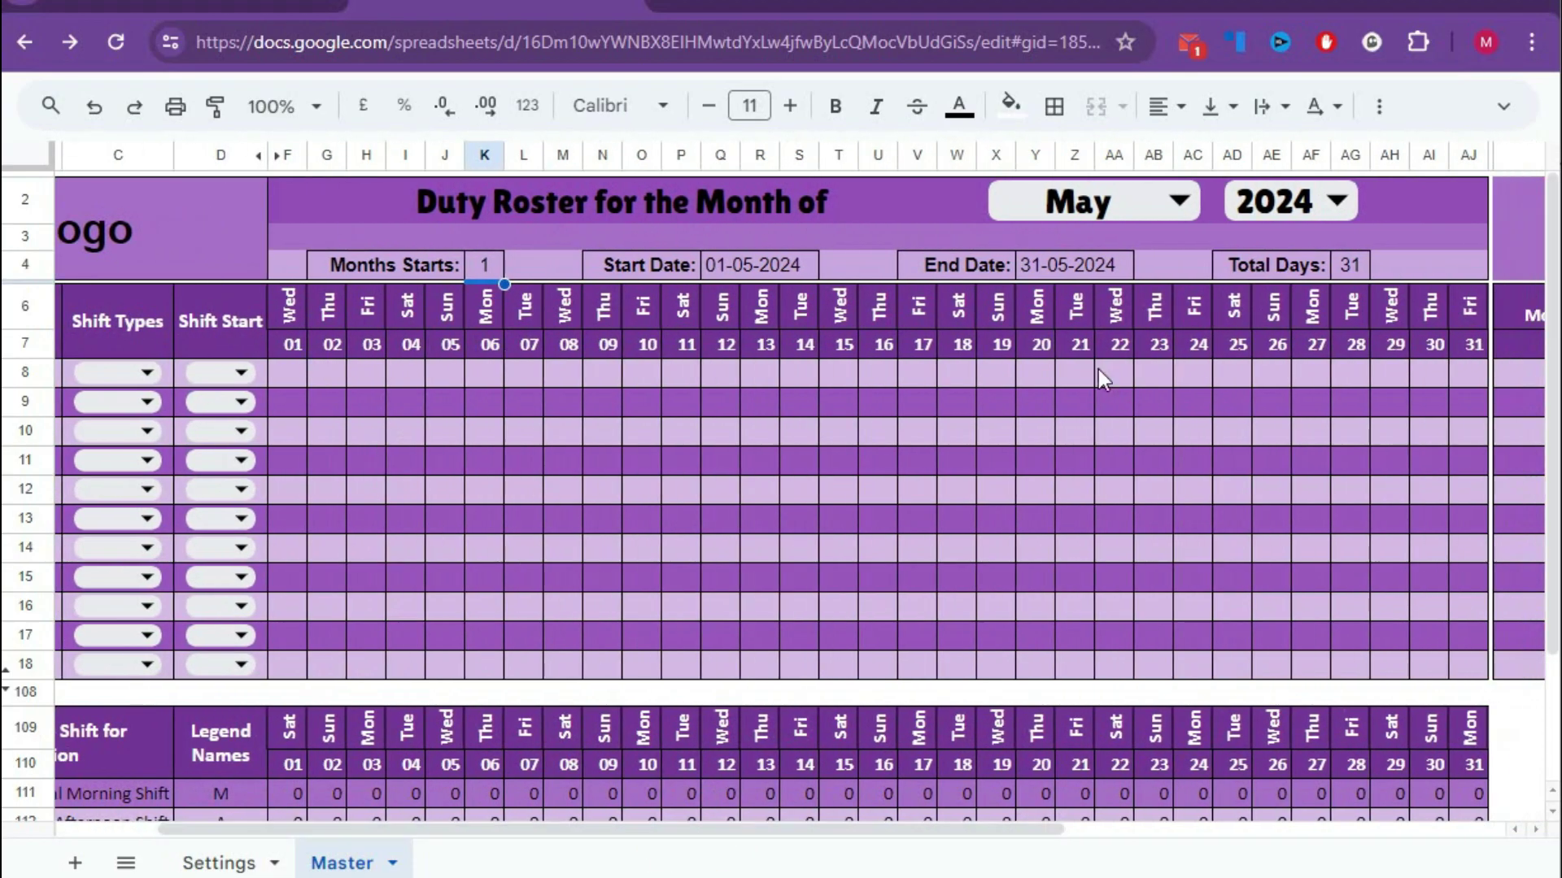
# Add Employee-11 in the empty row below Employee-10 in the Employee Names column
pyautogui.moveTo(832, 828); pyautogui.dragTo(733, 828)
pyautogui.moveTo(146, 366); pyautogui.dragTo(114, 651)
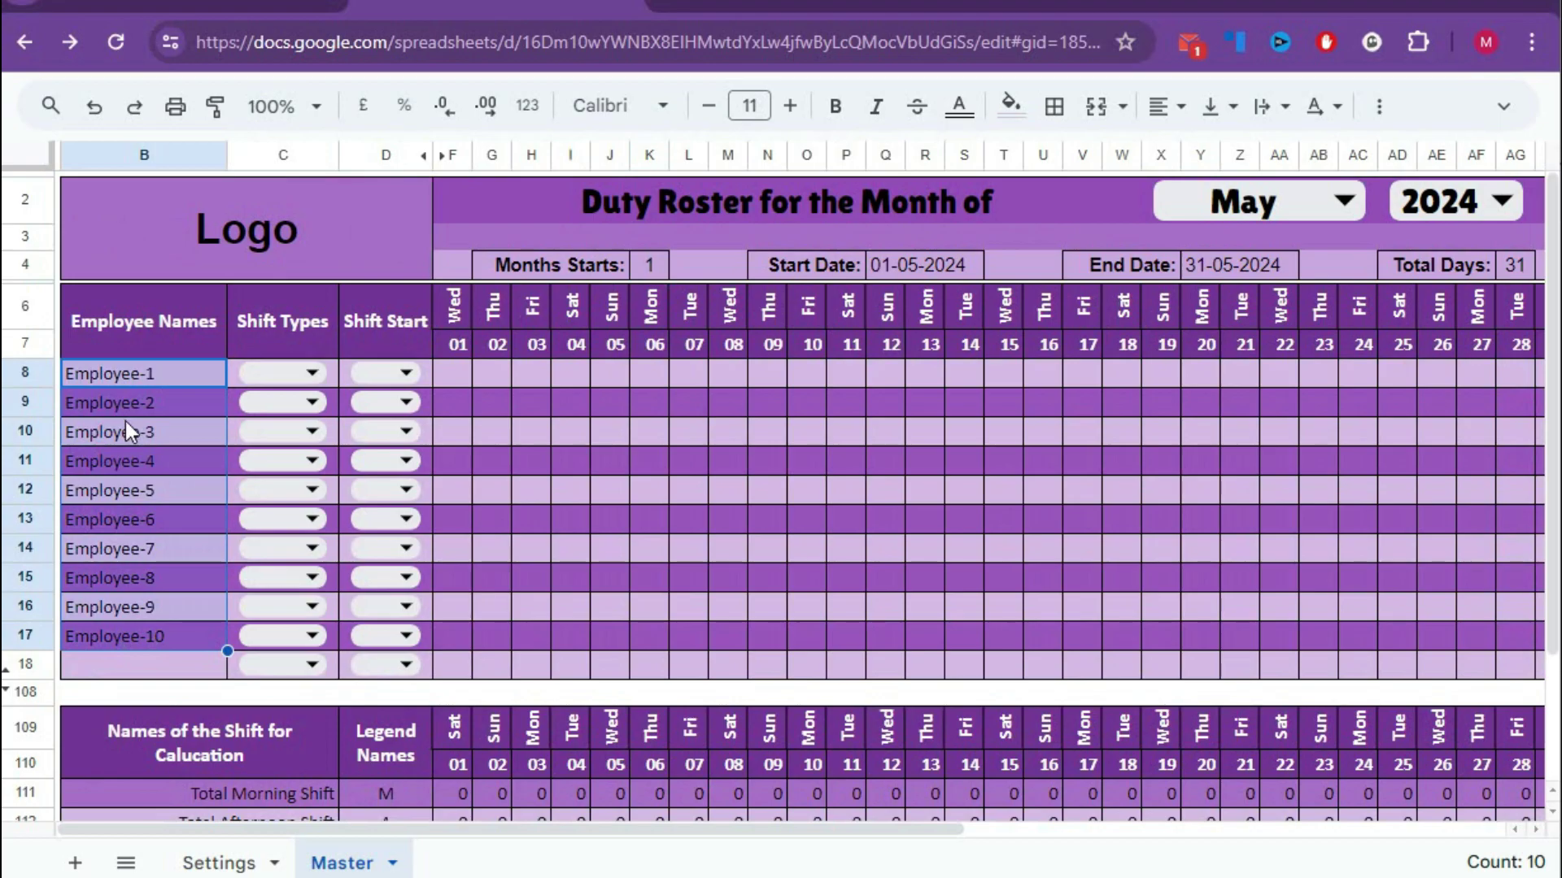
pyautogui.click(85, 666)
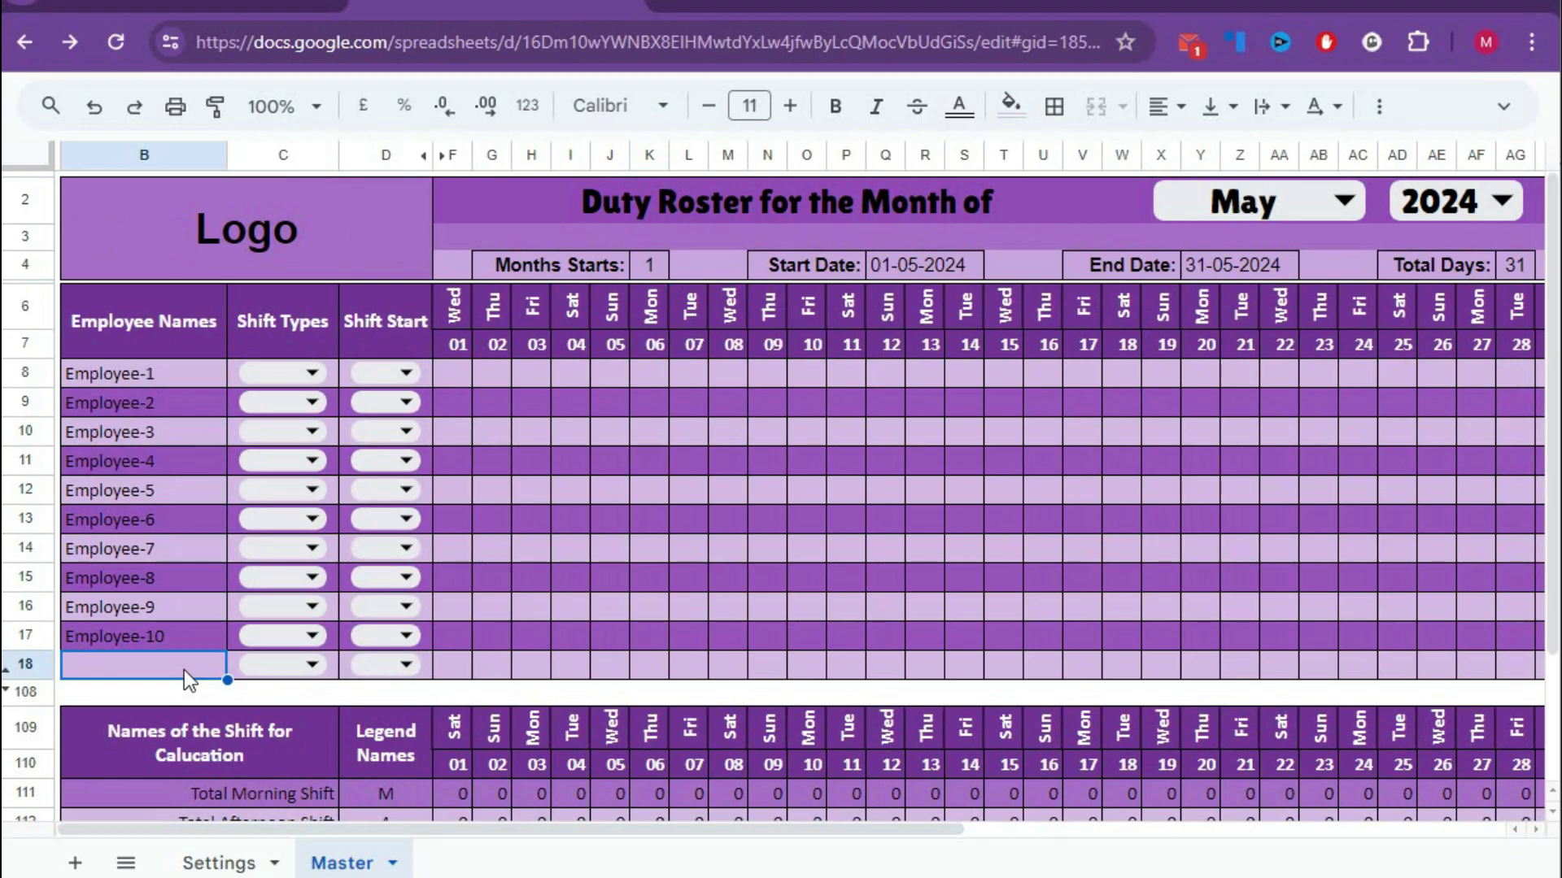
pyautogui.write('Emplo')
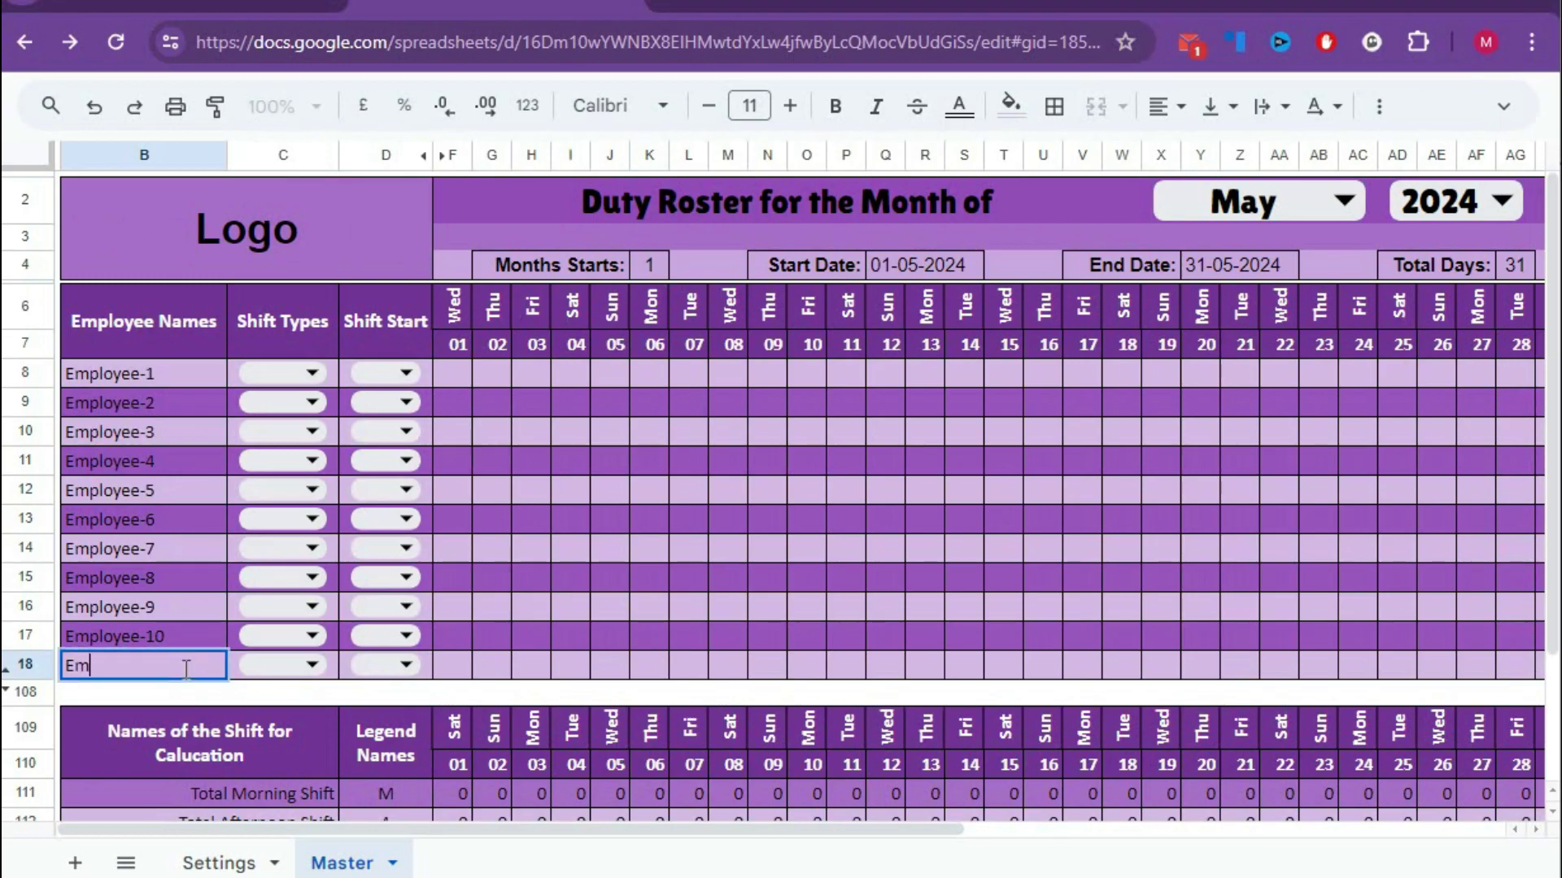
pyautogui.write('yee-11')
pyautogui.press('Return')
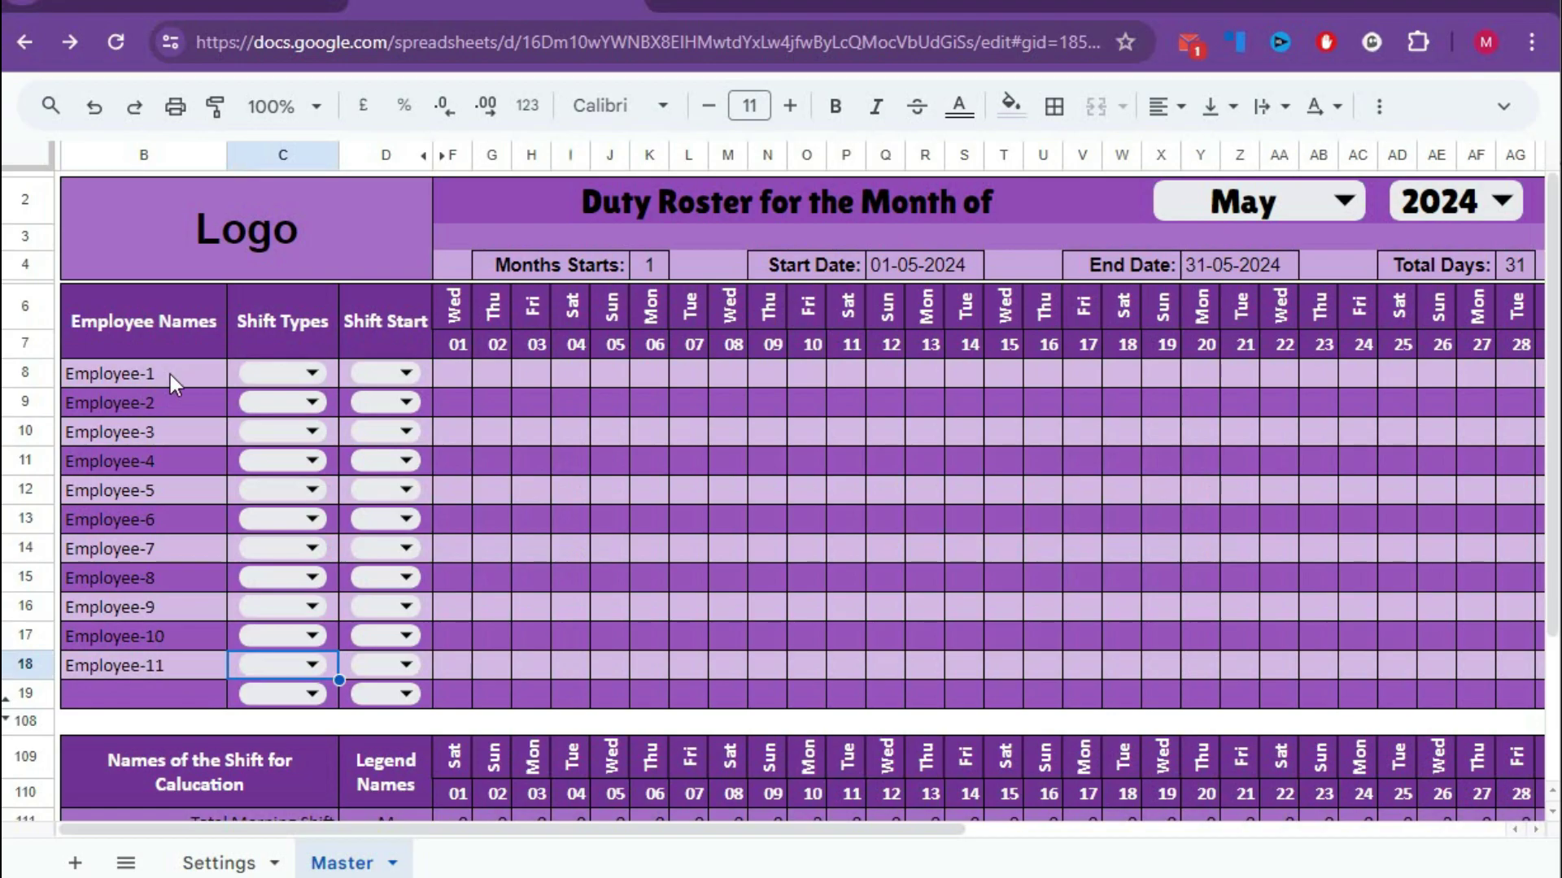
# Look at the shift columns on the Settings sheet and the Shift Types and Shift Start choices for Employee-1 on the Master sheet
pyautogui.click(216, 861)
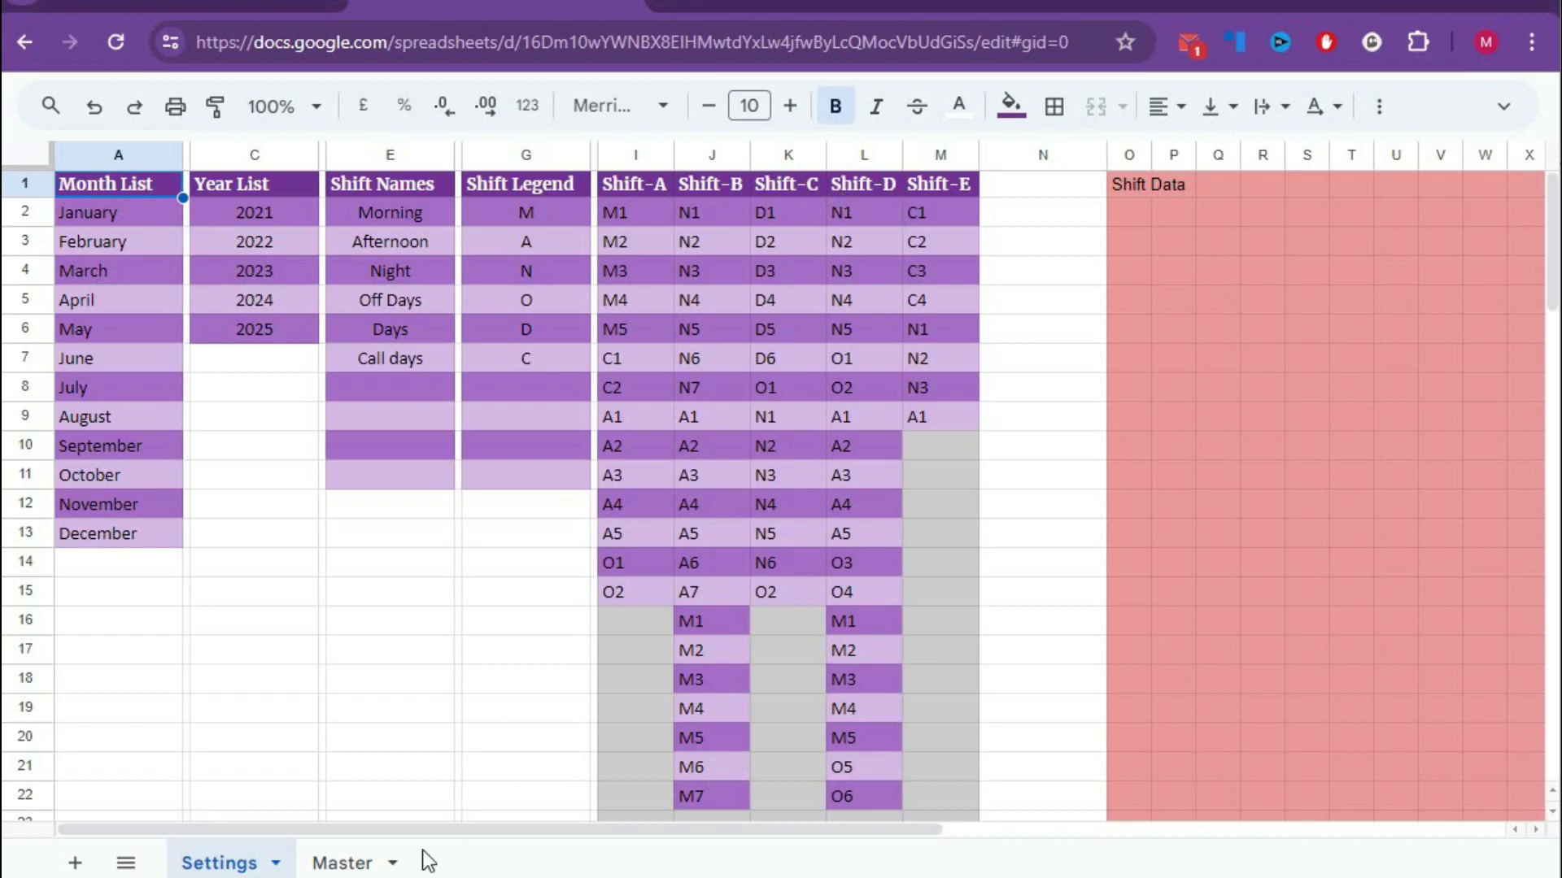
pyautogui.click(341, 861)
pyautogui.click(312, 374)
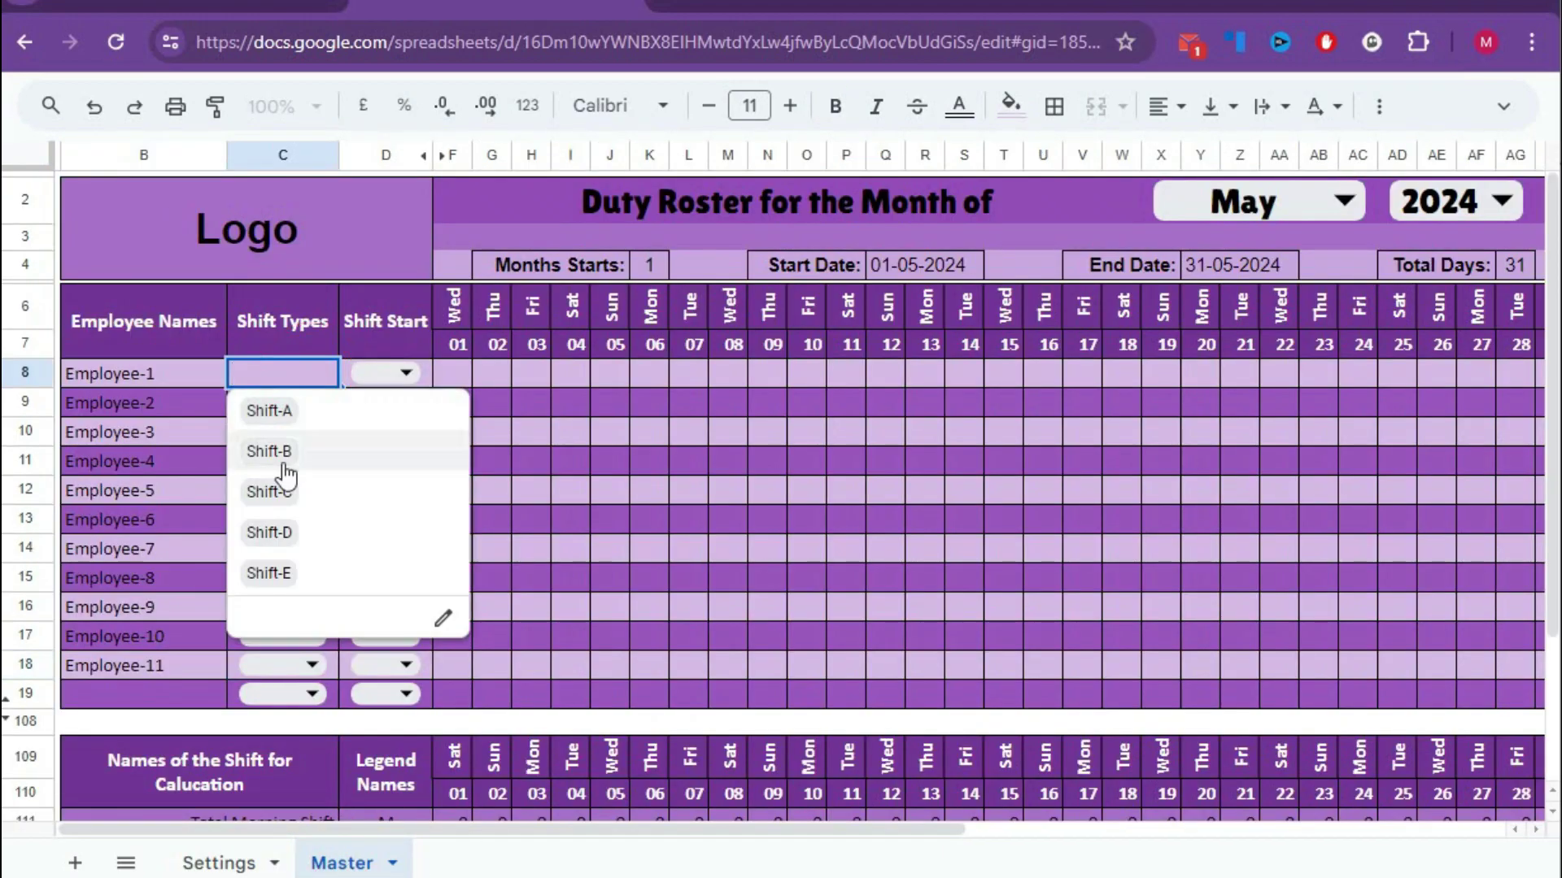
pyautogui.click(407, 374)
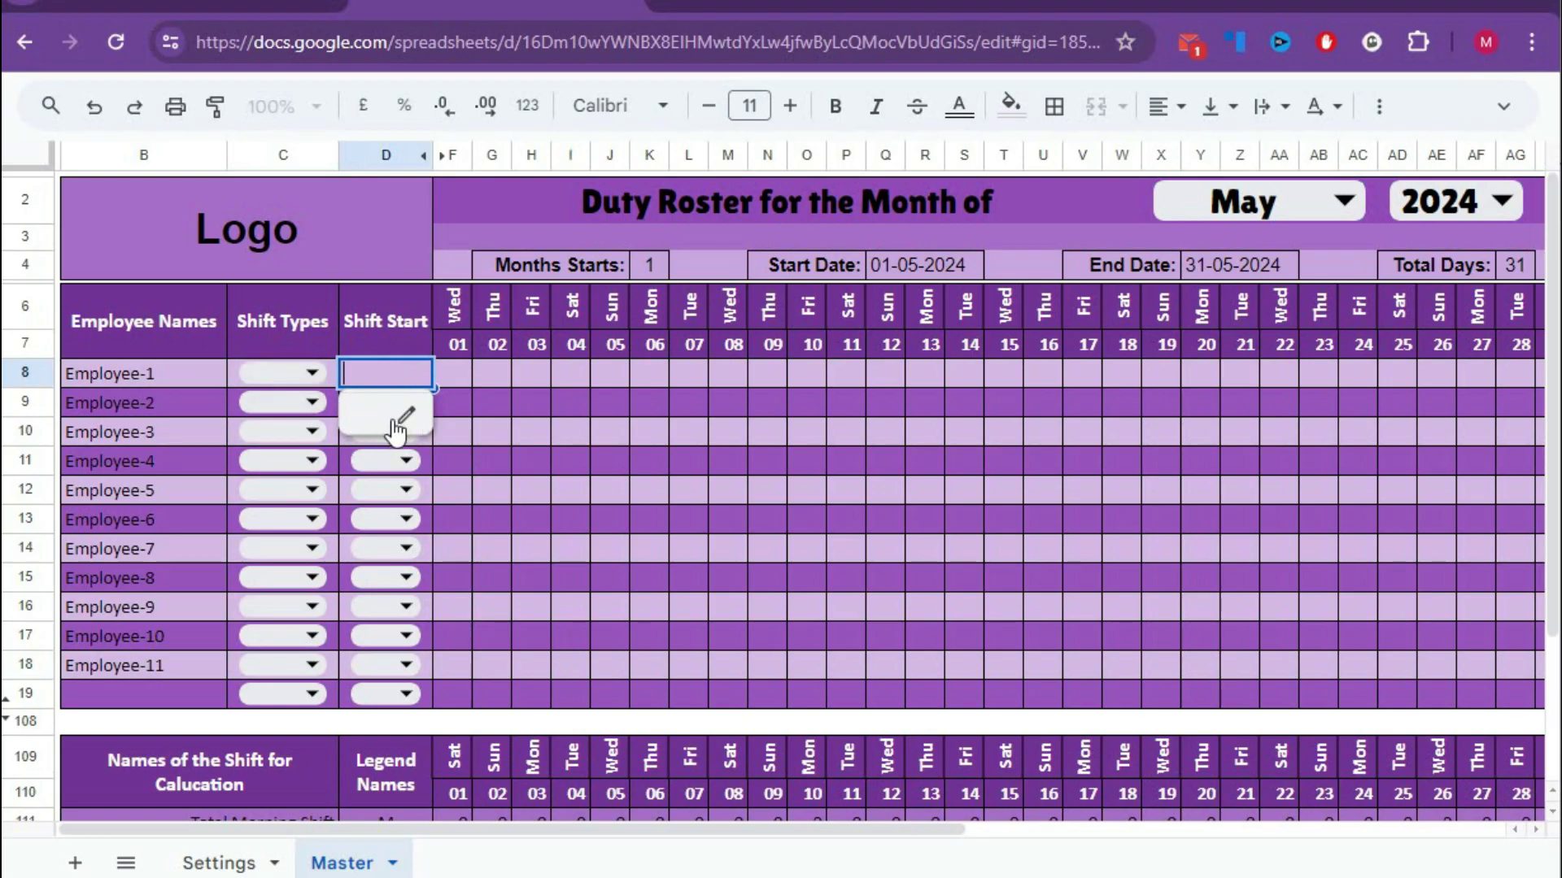
pyautogui.click(531, 402)
# Examine the daily shift totals table below the roster, covering the morning, afternoon, night, off days and days rows
pyautogui.scroll(-3, 683, 765)
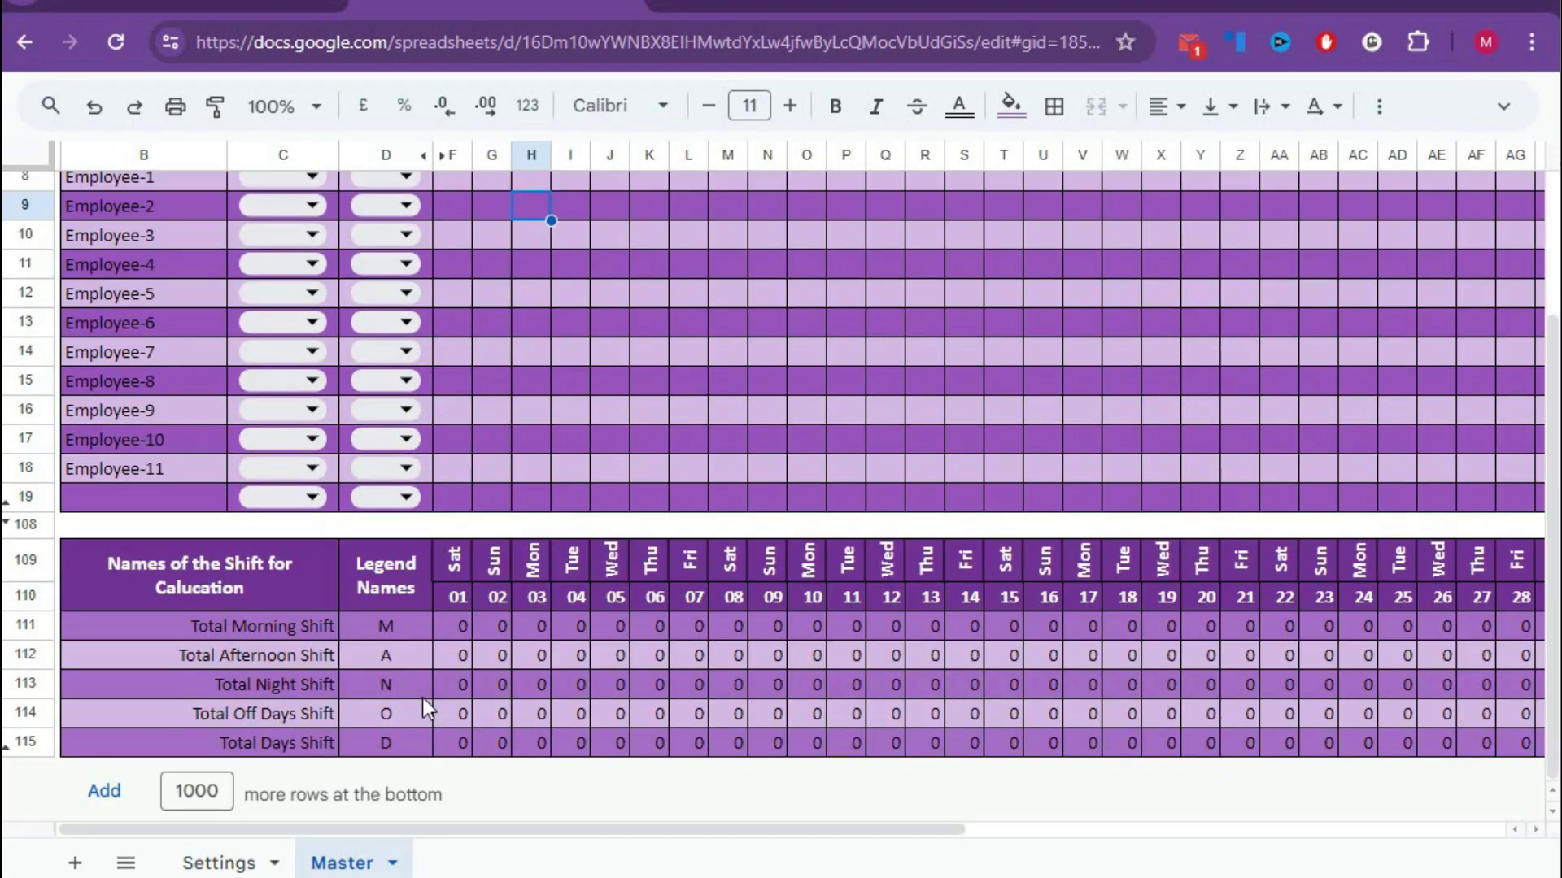
pyautogui.click(215, 639)
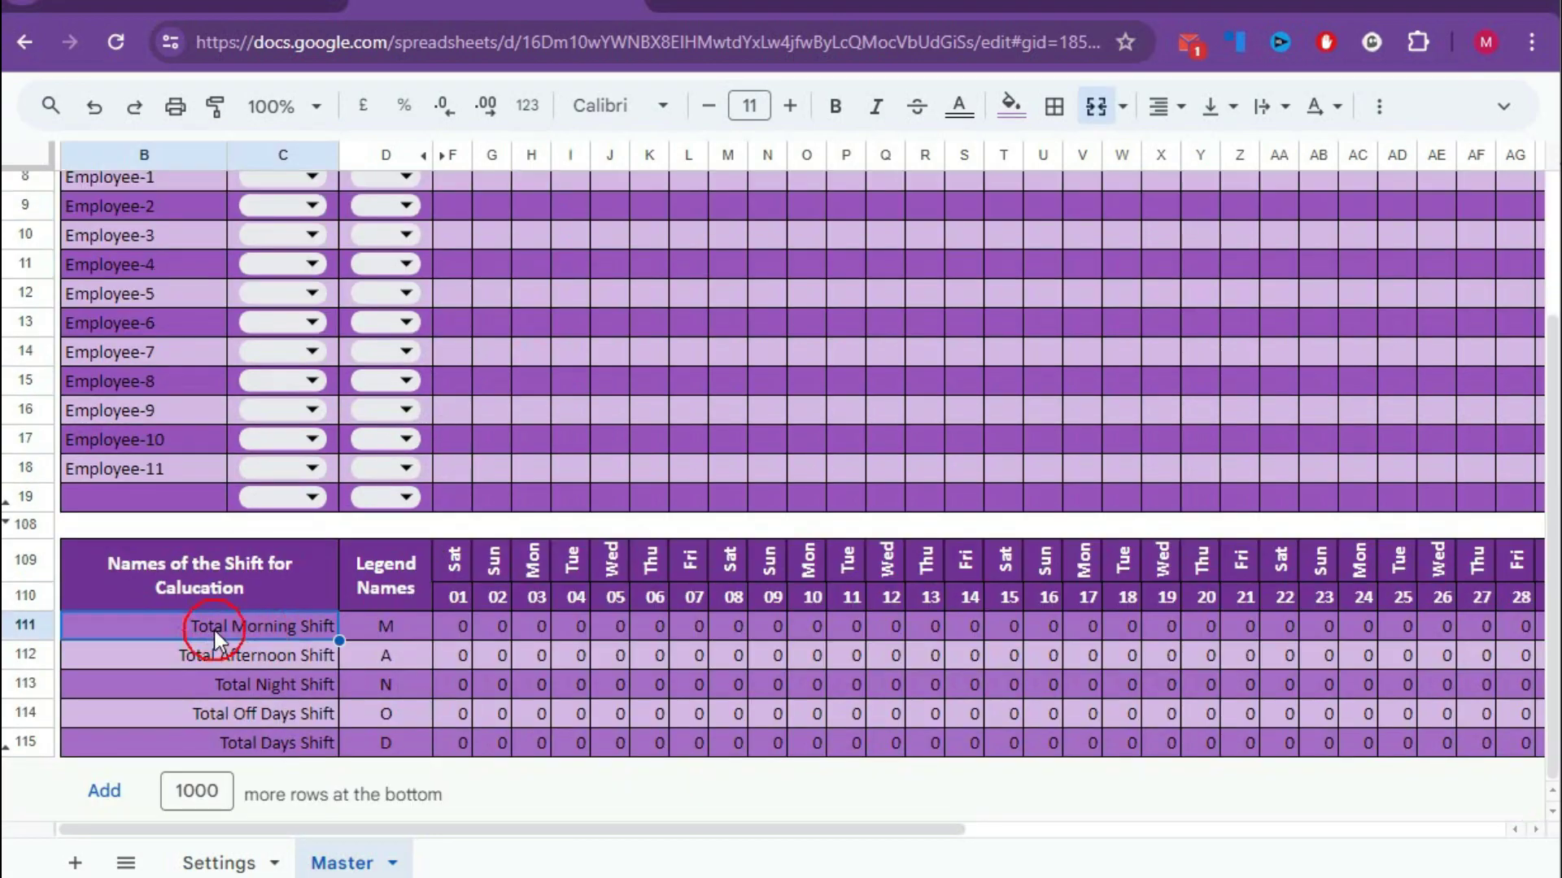
pyautogui.click(452, 623)
pyautogui.click(250, 657)
pyautogui.click(456, 657)
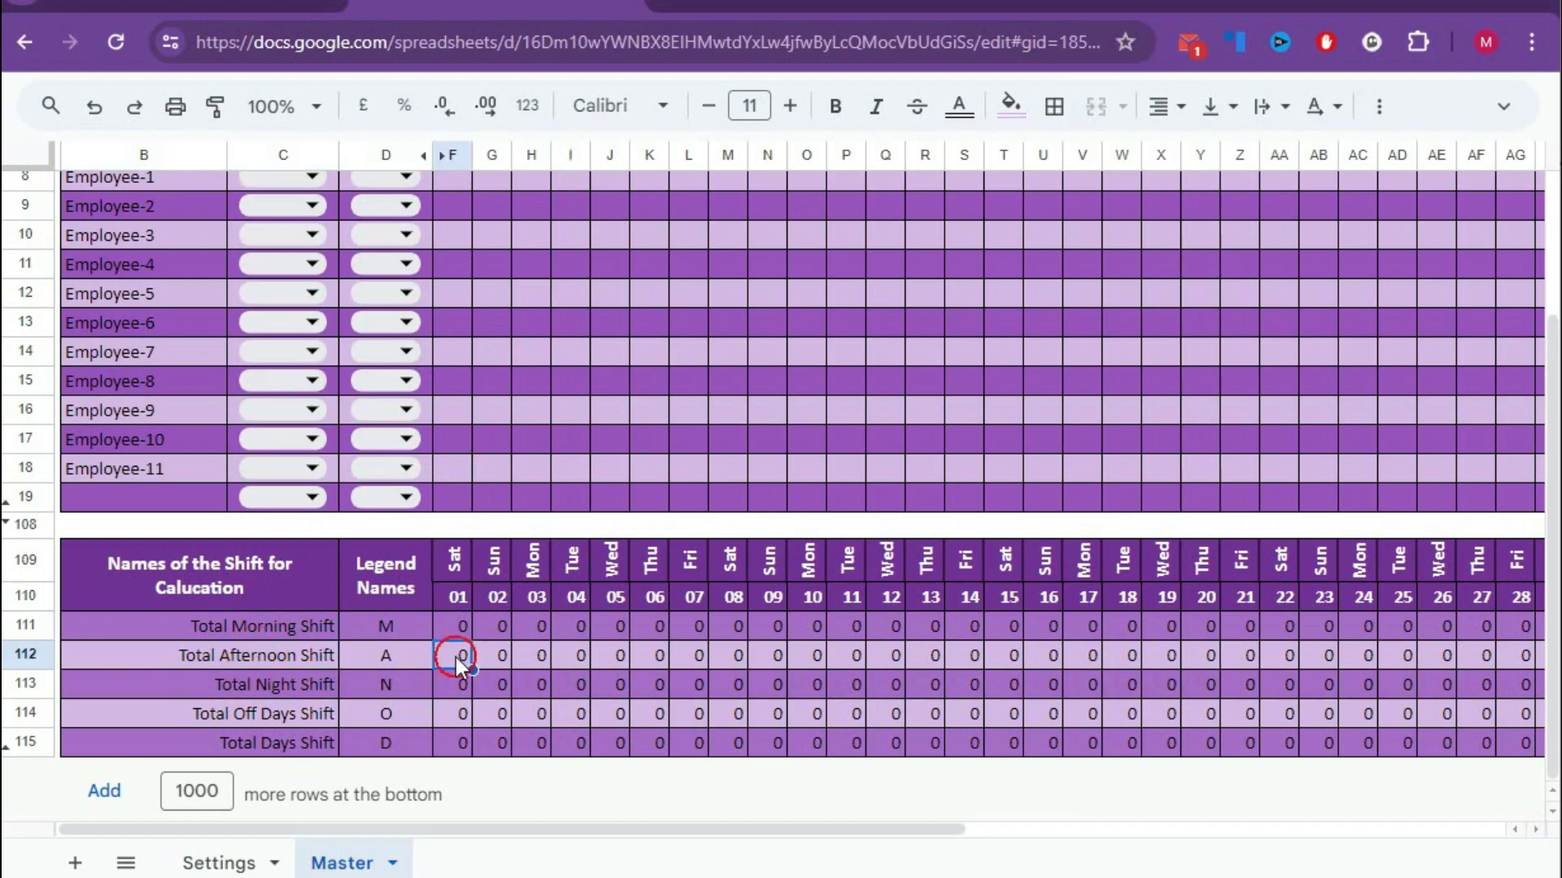
pyautogui.click(272, 687)
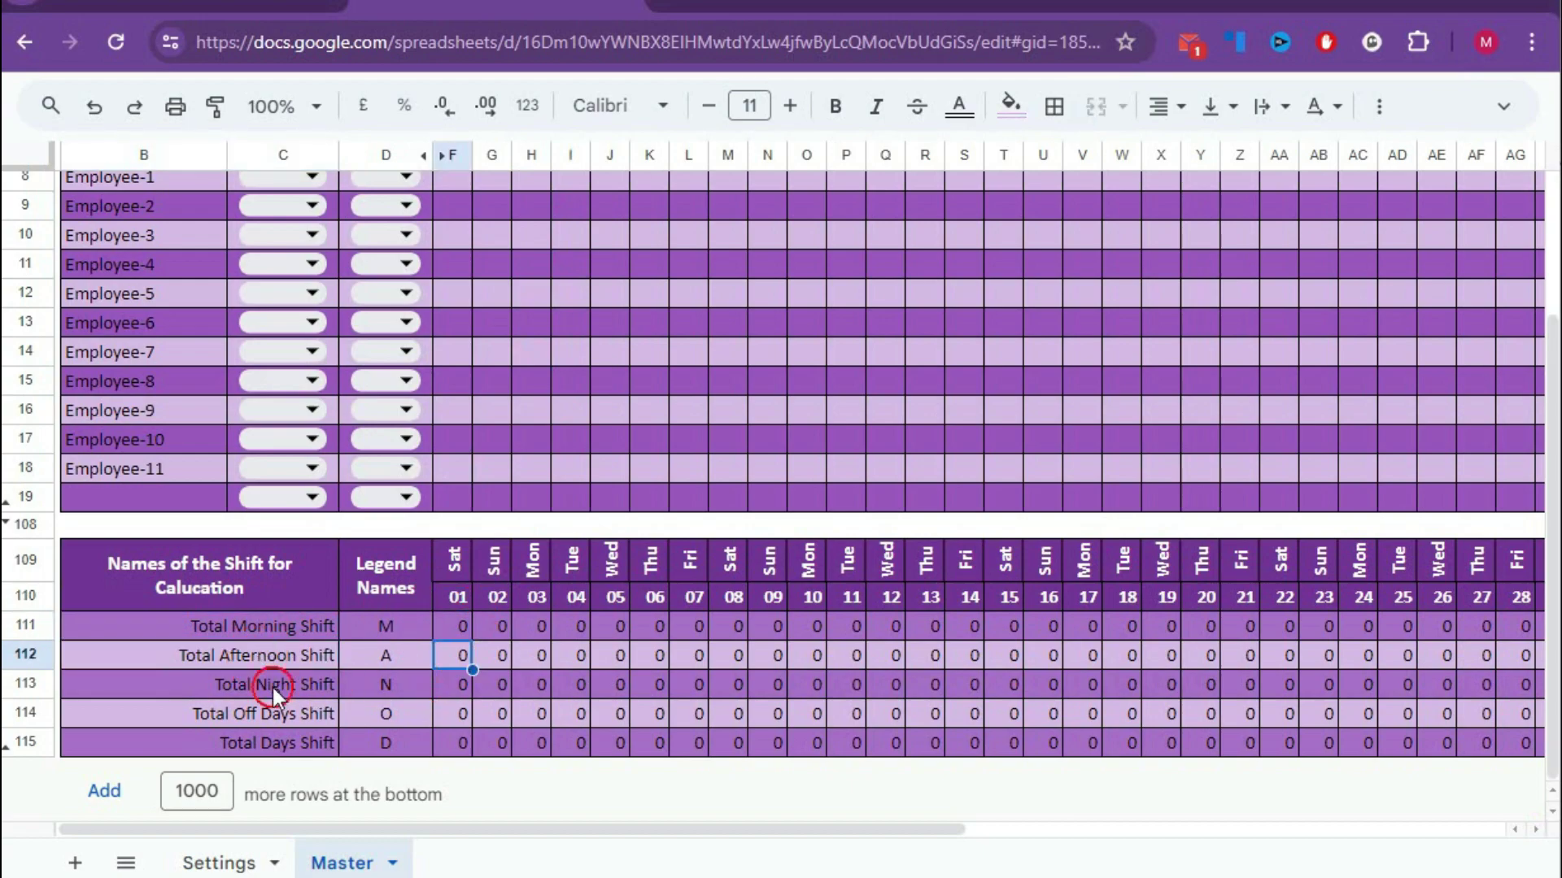
pyautogui.click(309, 717)
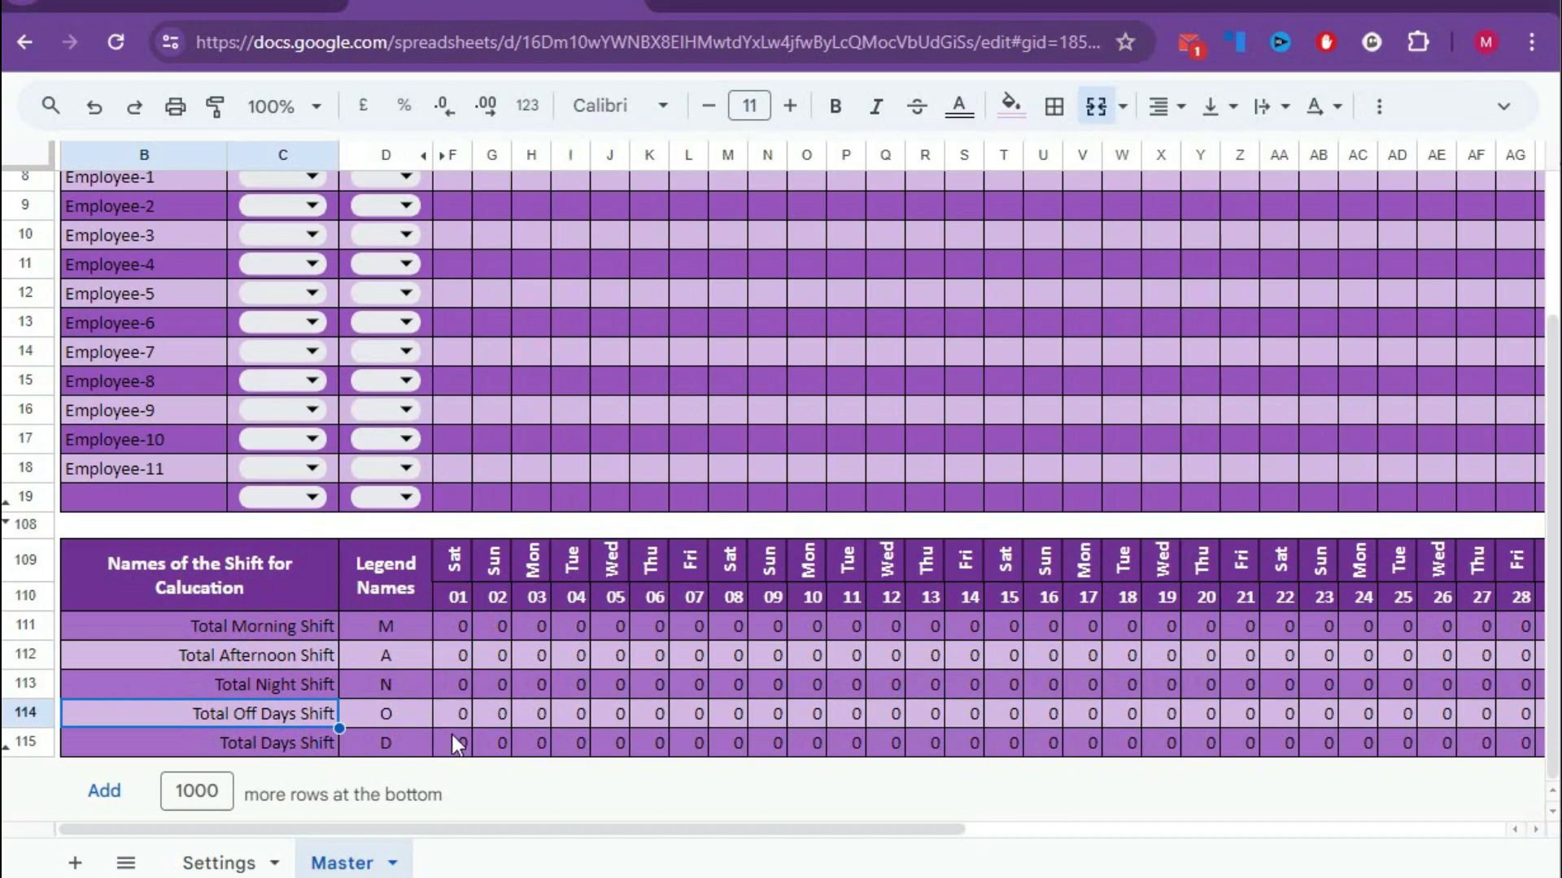
# Examine the Final Report's Morning, Afternoon, Night, Off Days, Days and Call days columns for the first employee
pyautogui.moveTo(561, 831); pyautogui.dragTo(1097, 832)
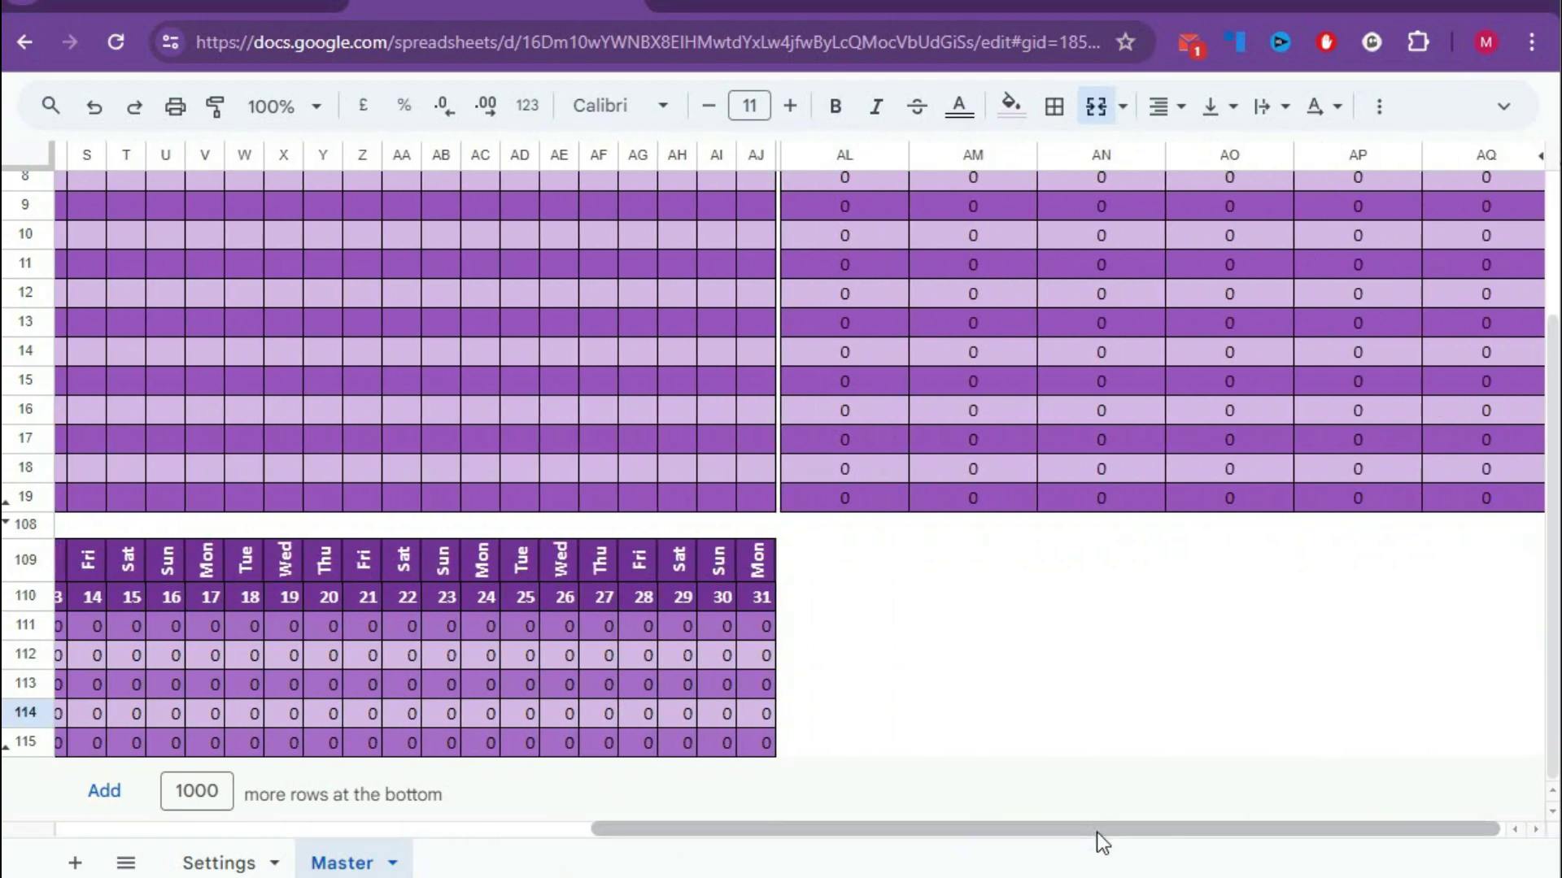
pyautogui.scroll(3, 1090, 773)
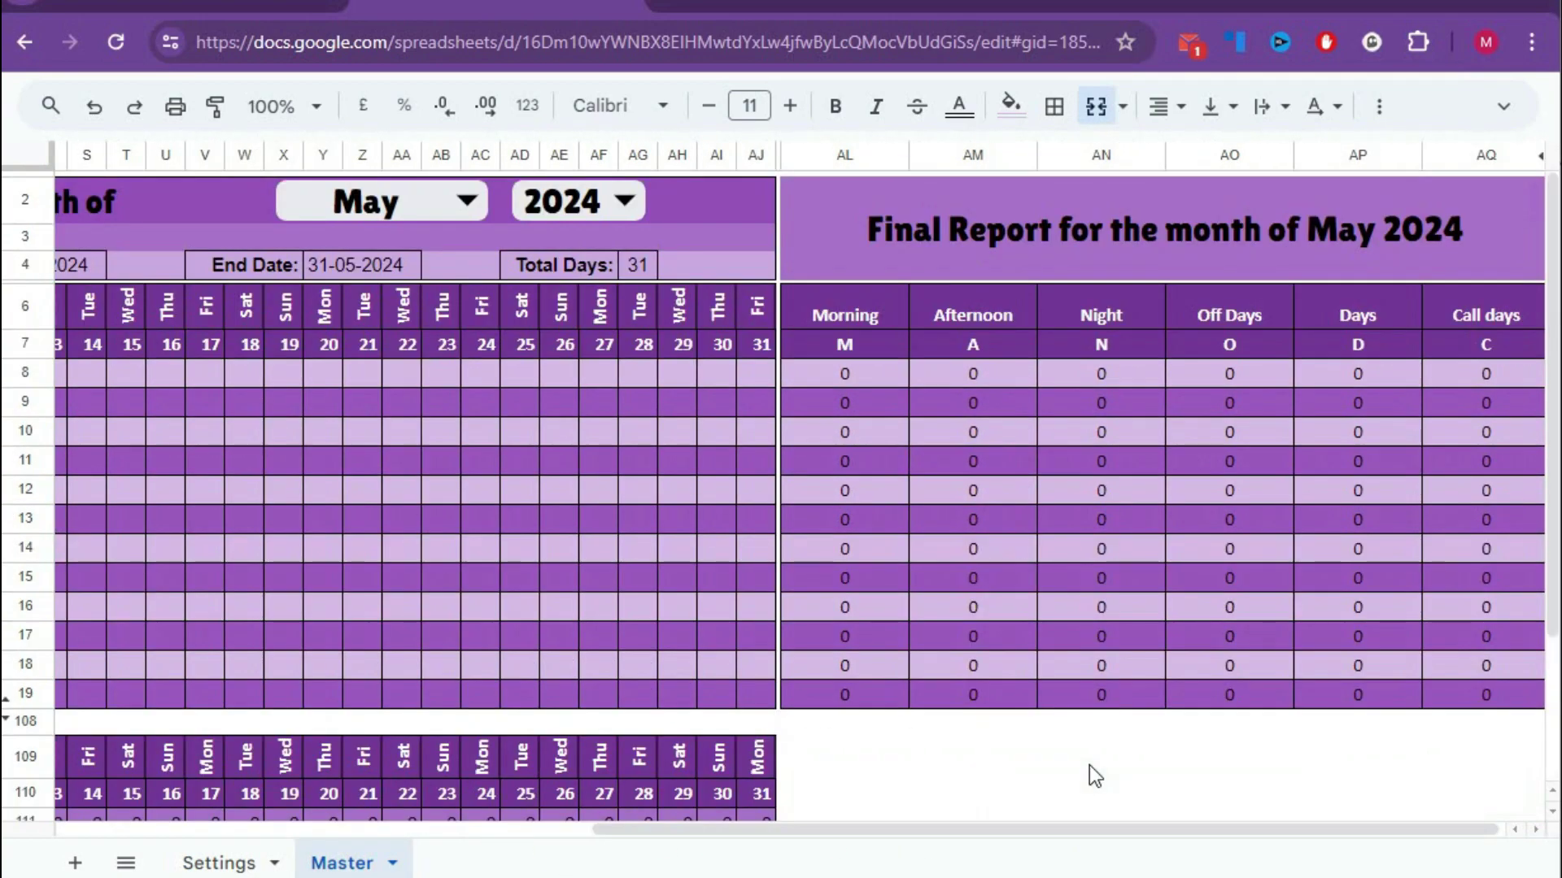
pyautogui.click(836, 375)
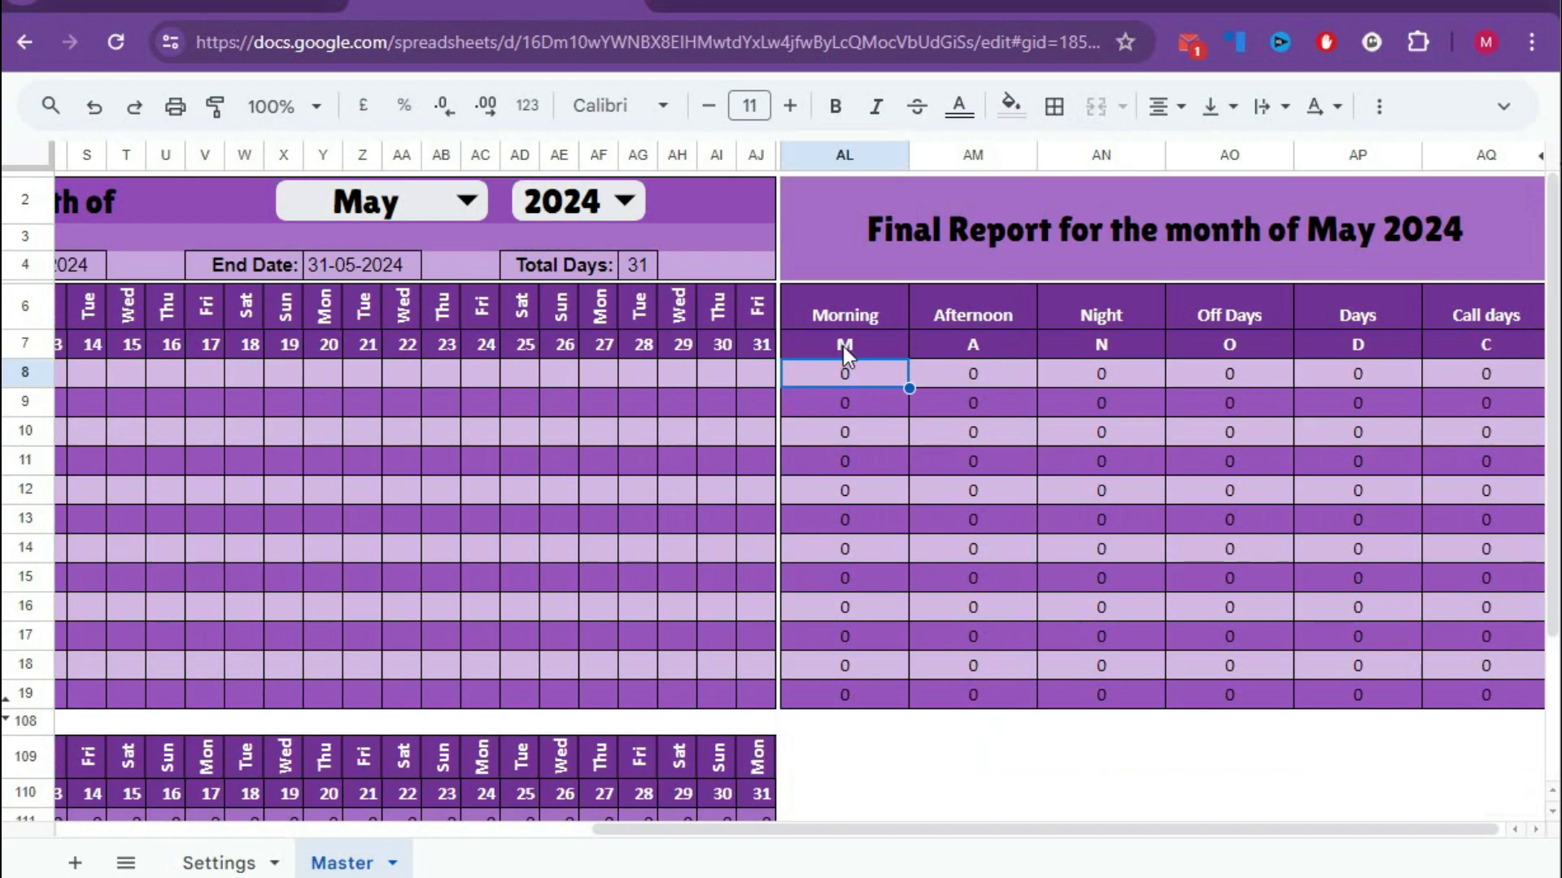
pyautogui.click(992, 372)
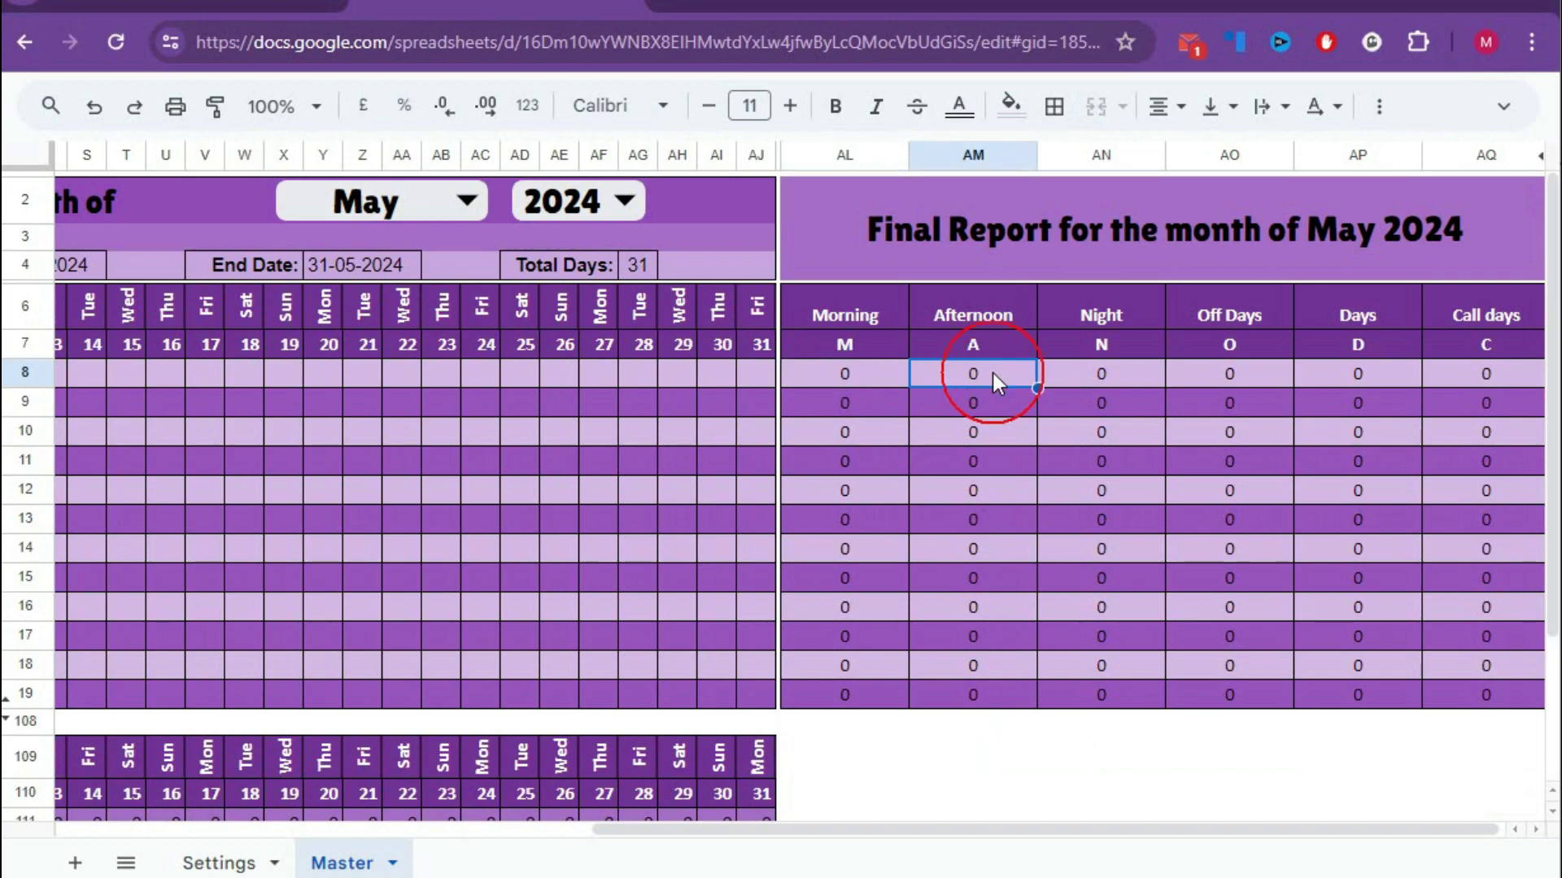
pyautogui.click(1104, 372)
pyautogui.click(1212, 374)
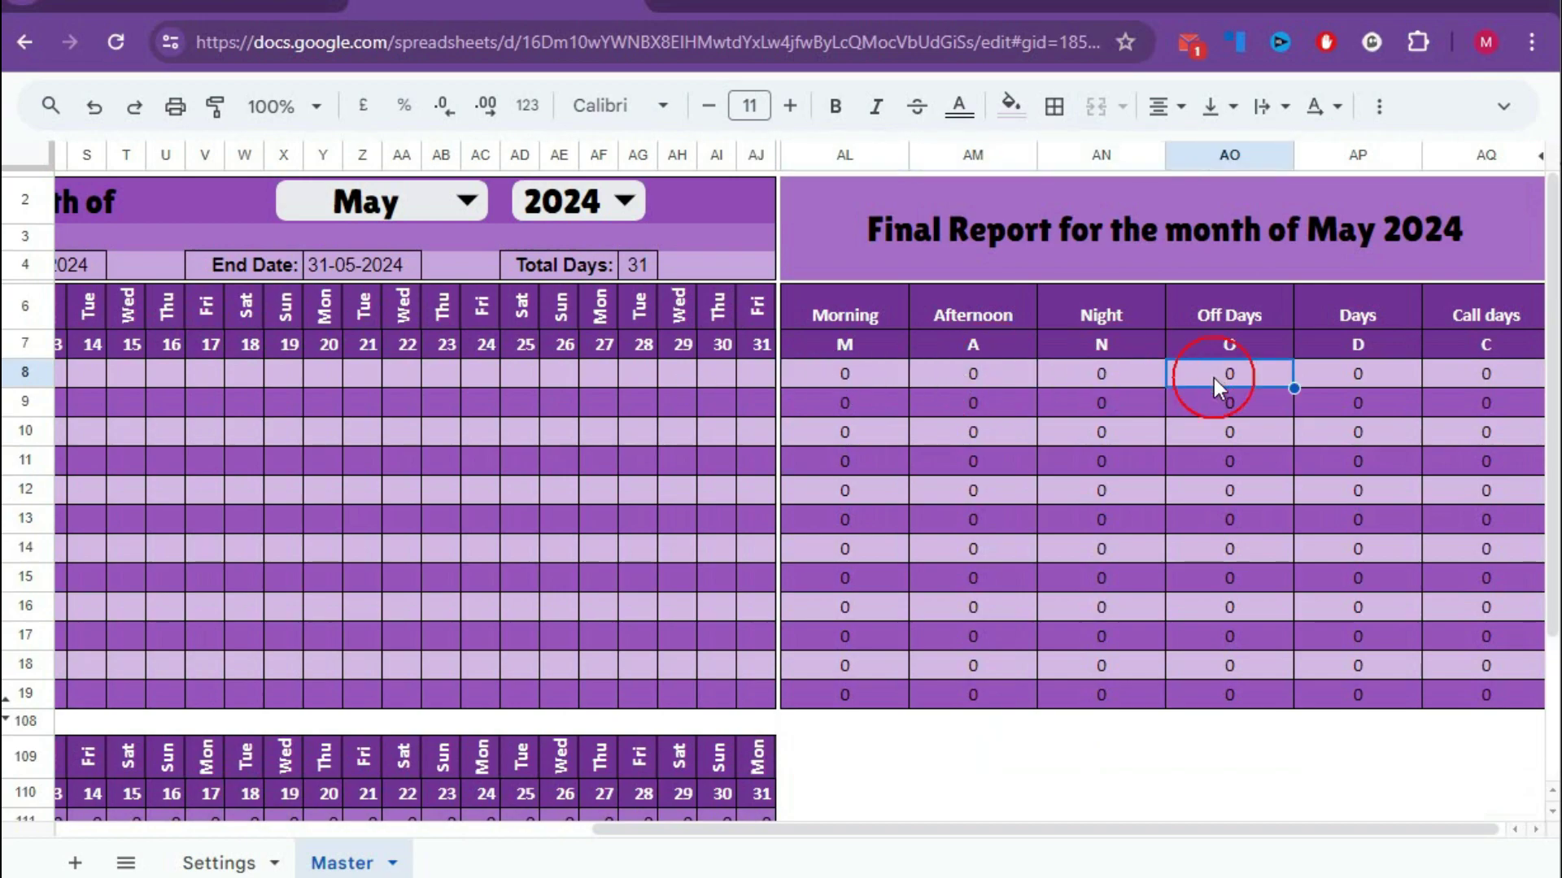
pyautogui.click(1344, 372)
pyautogui.click(1489, 374)
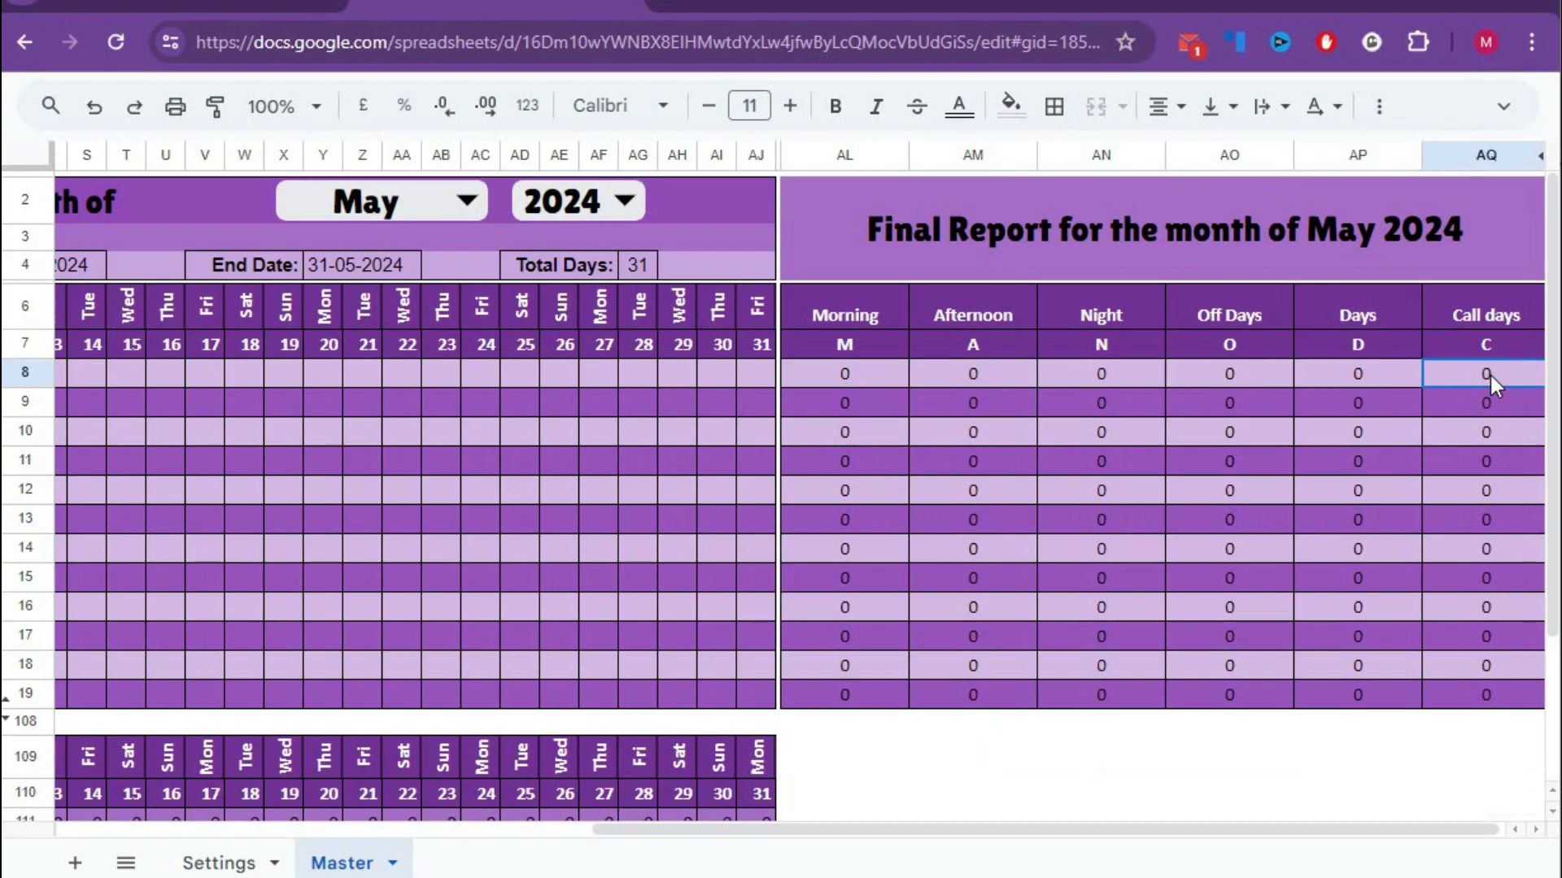
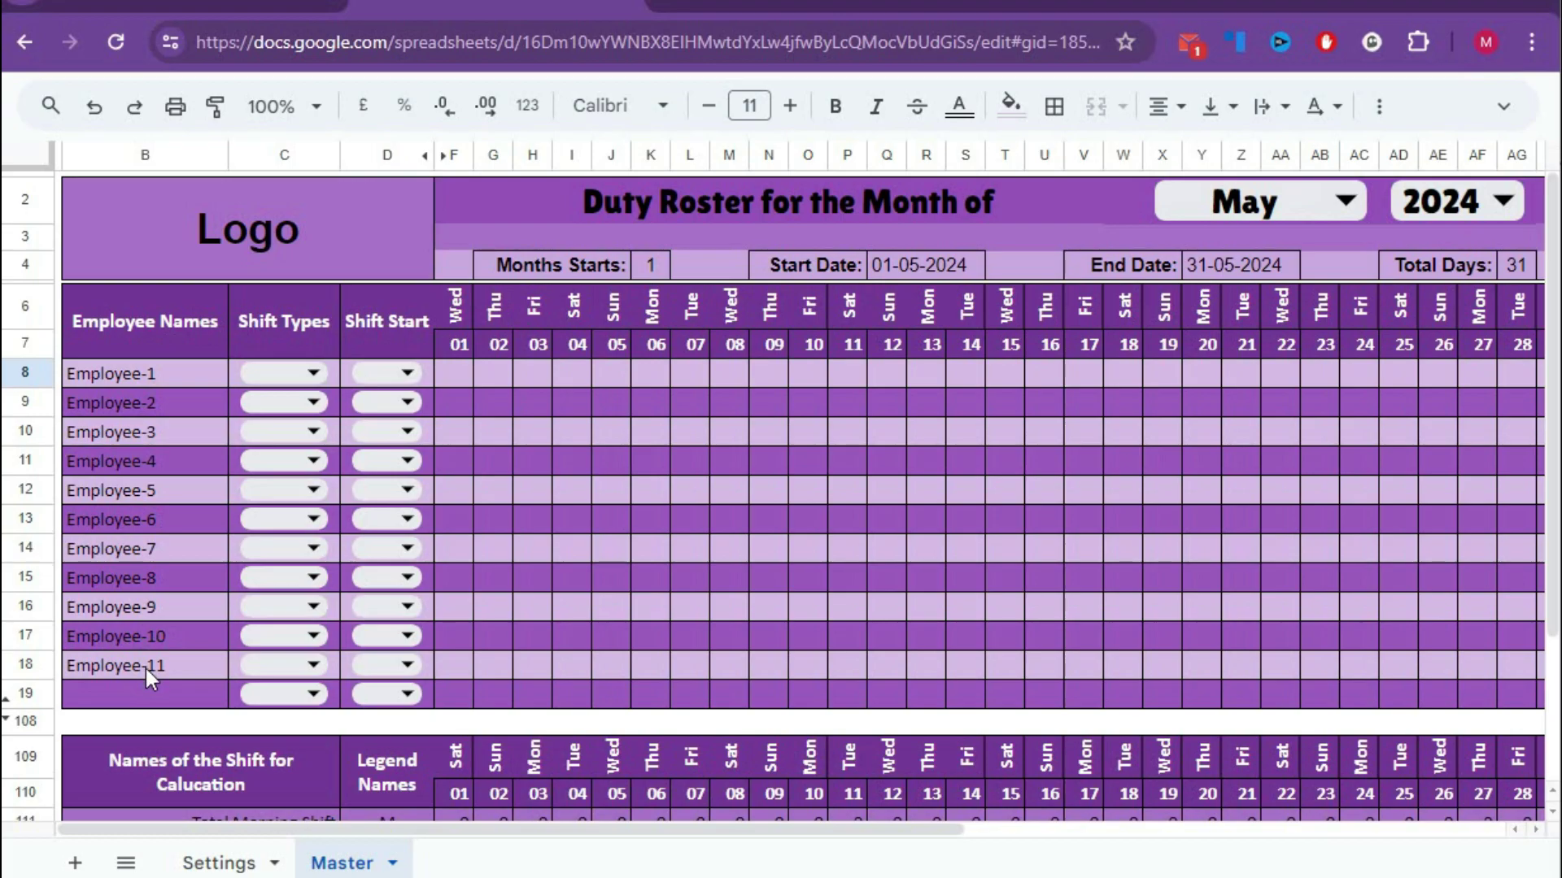
# Assign Employee-1 the shift type Shift-A with shift start M1
pyautogui.click(313, 373)
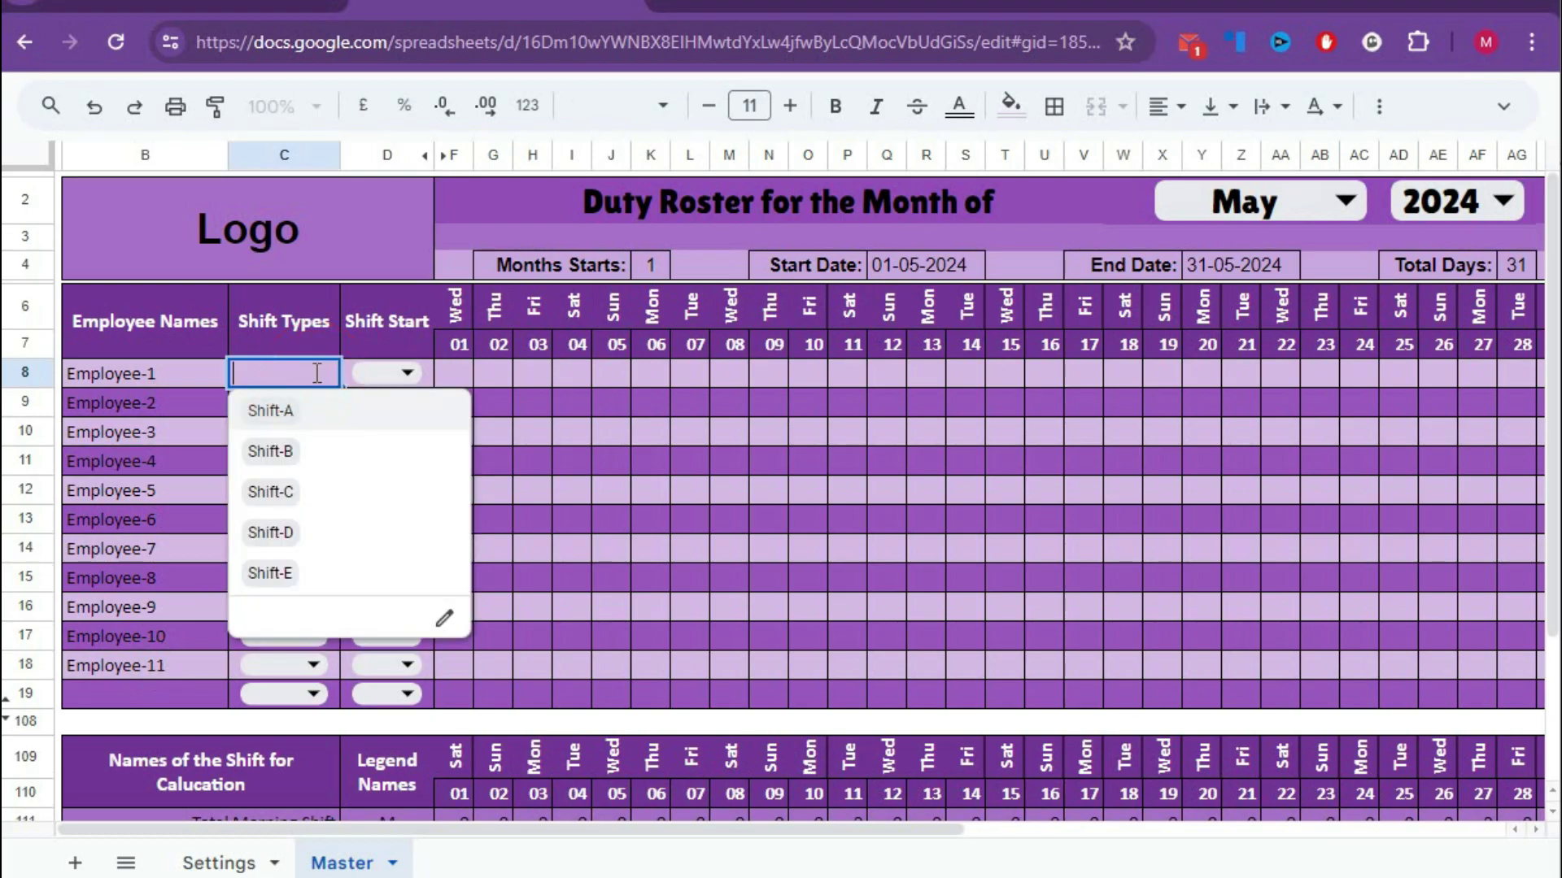
pyautogui.click(280, 411)
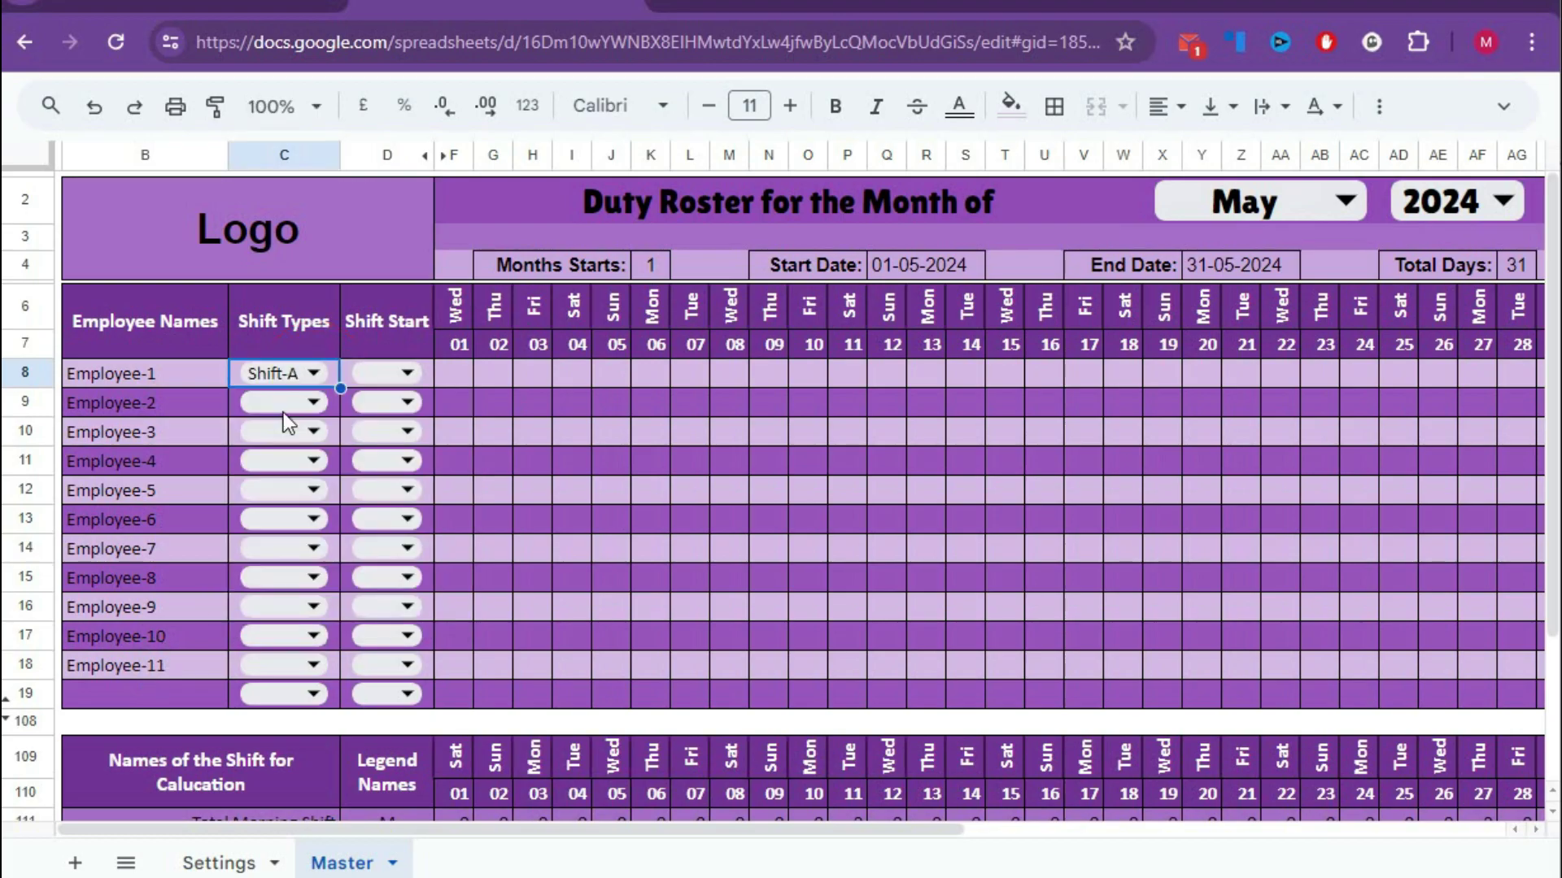
pyautogui.click(407, 373)
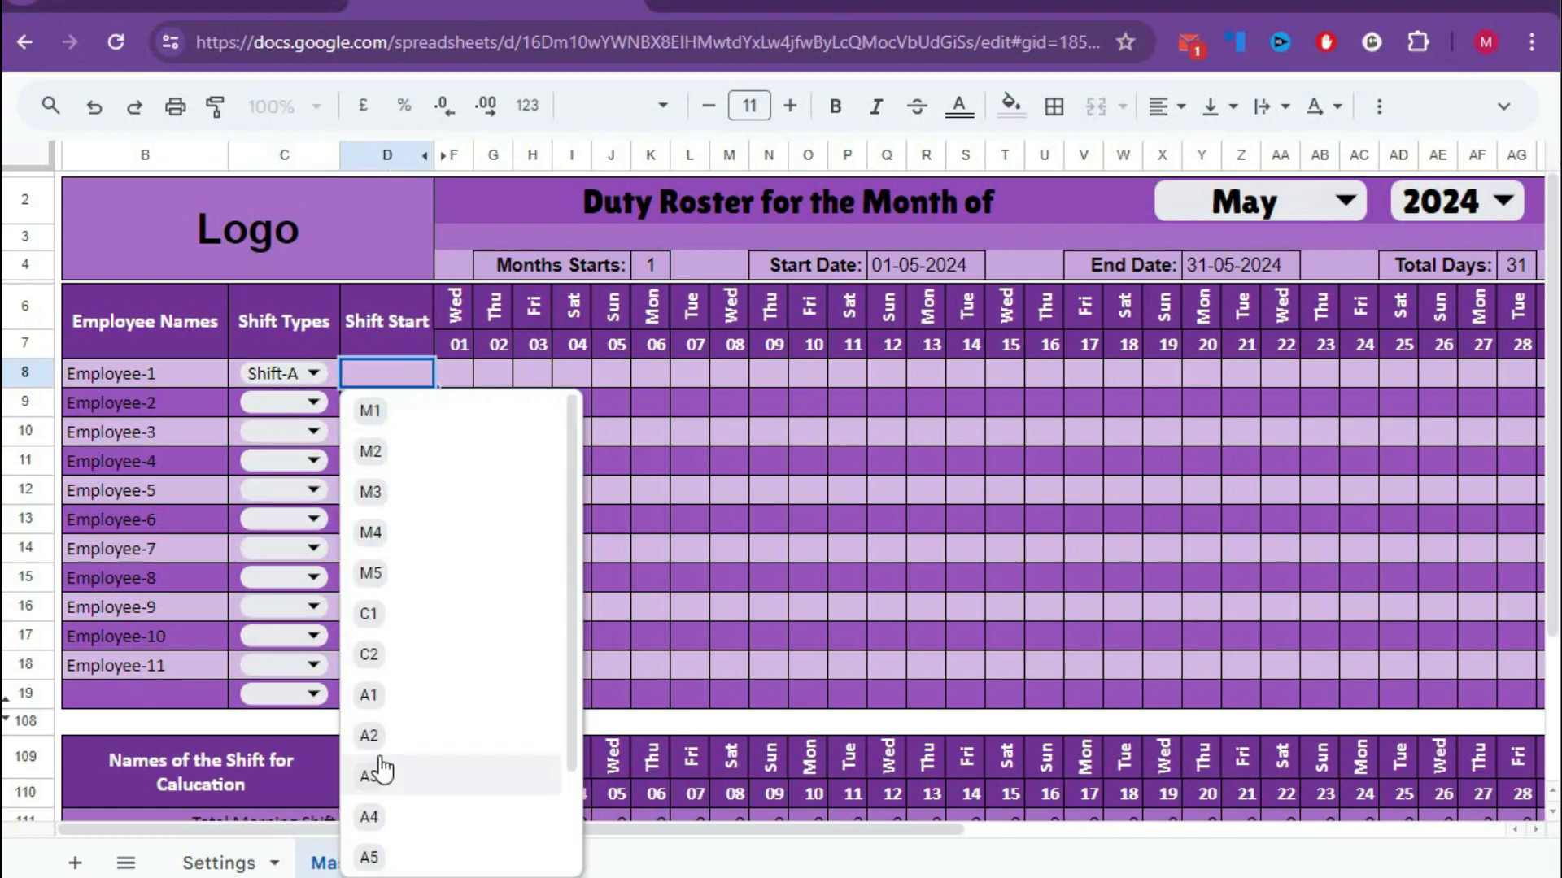
pyautogui.click(415, 409)
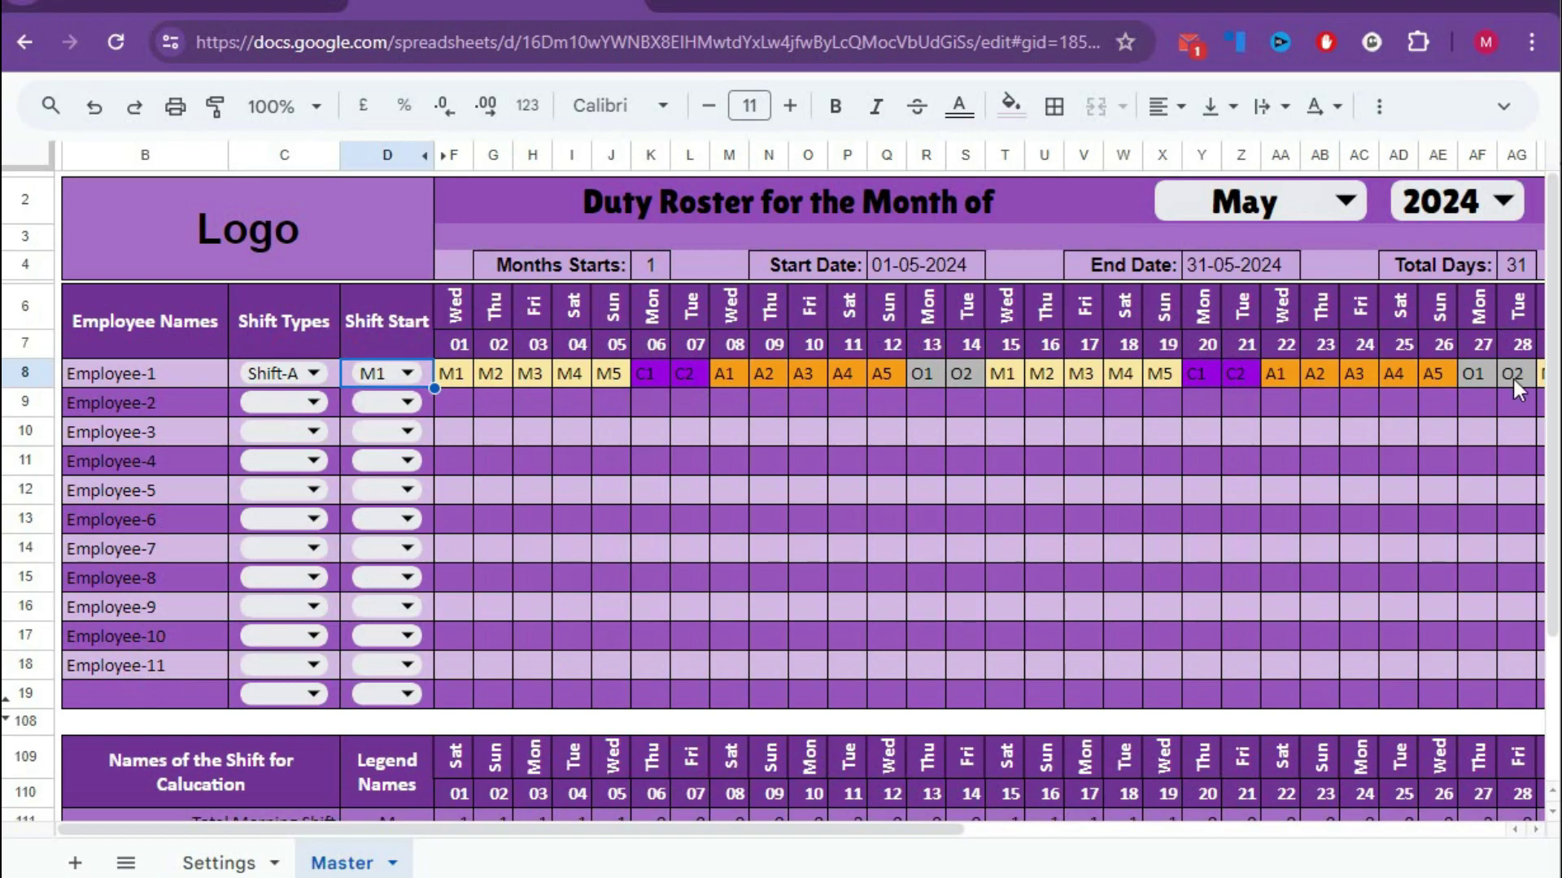
# Assign Employee-2 the shift type Shift-B with shift start N1
pyautogui.click(309, 403)
pyautogui.click(286, 483)
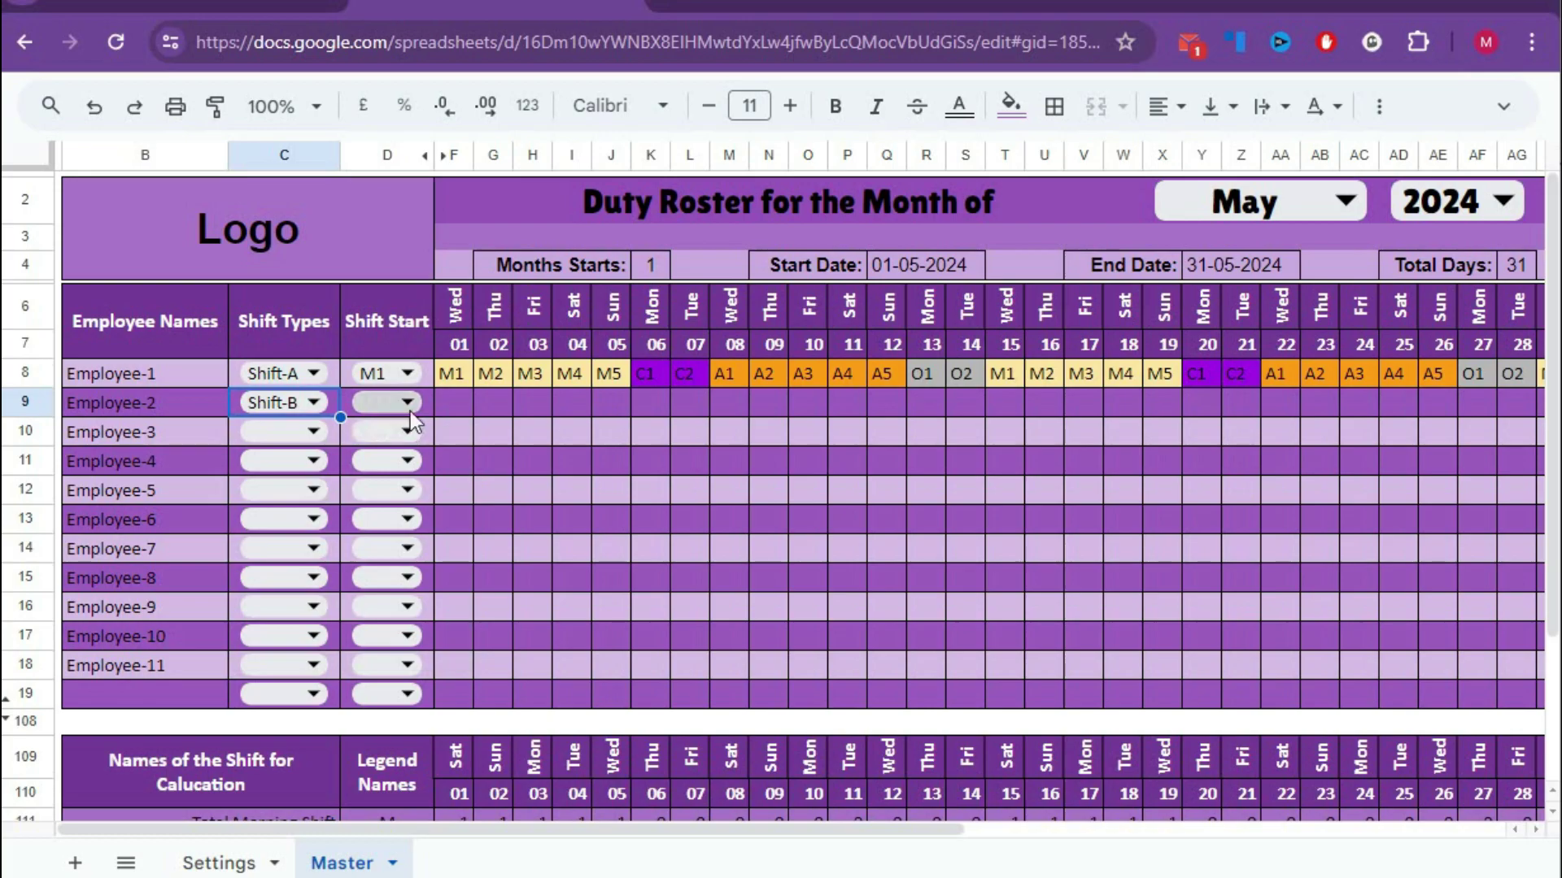
pyautogui.click(408, 404)
pyautogui.click(380, 440)
# Assign Employee-3 the shift type Shift-C with shift start O1
pyautogui.click(315, 436)
pyautogui.click(286, 553)
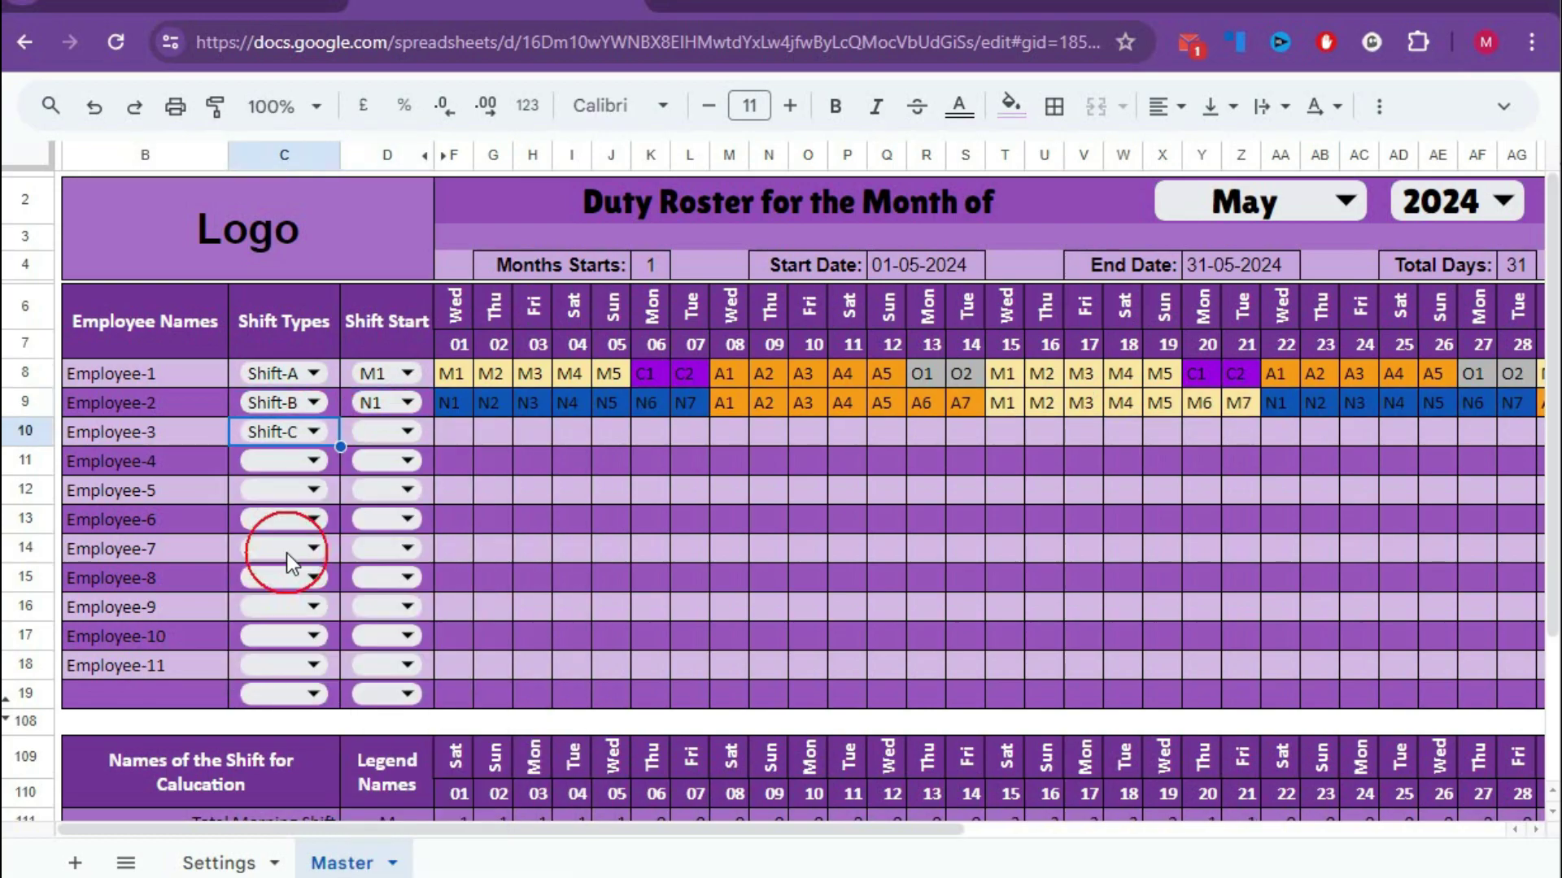
pyautogui.click(407, 432)
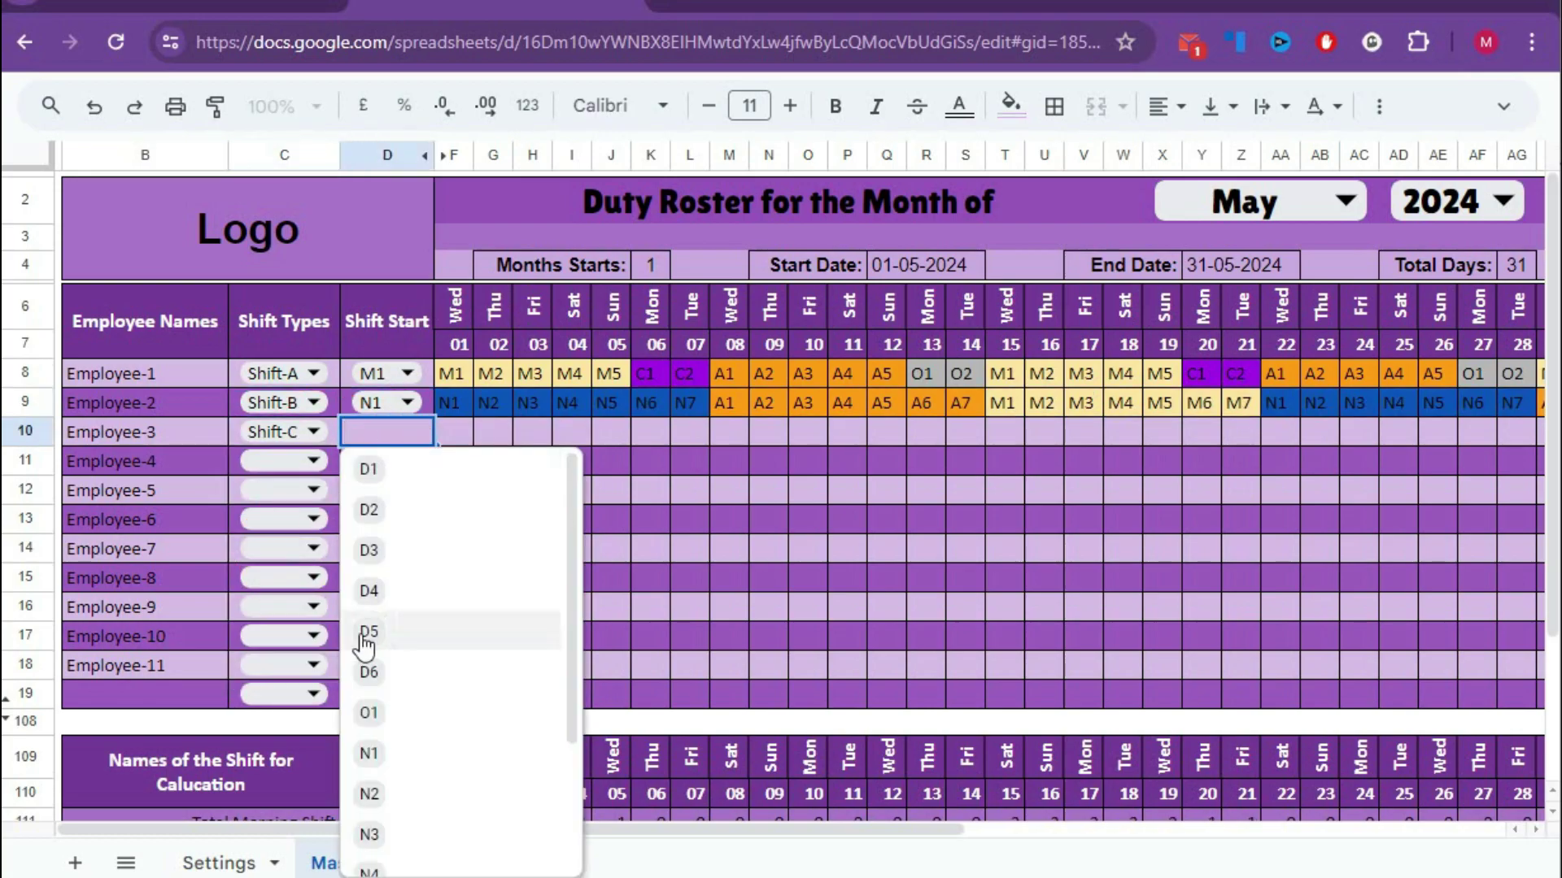
pyautogui.click(381, 716)
# Assign Employee-4 the shift type Shift-D with shift start A3
pyautogui.click(313, 460)
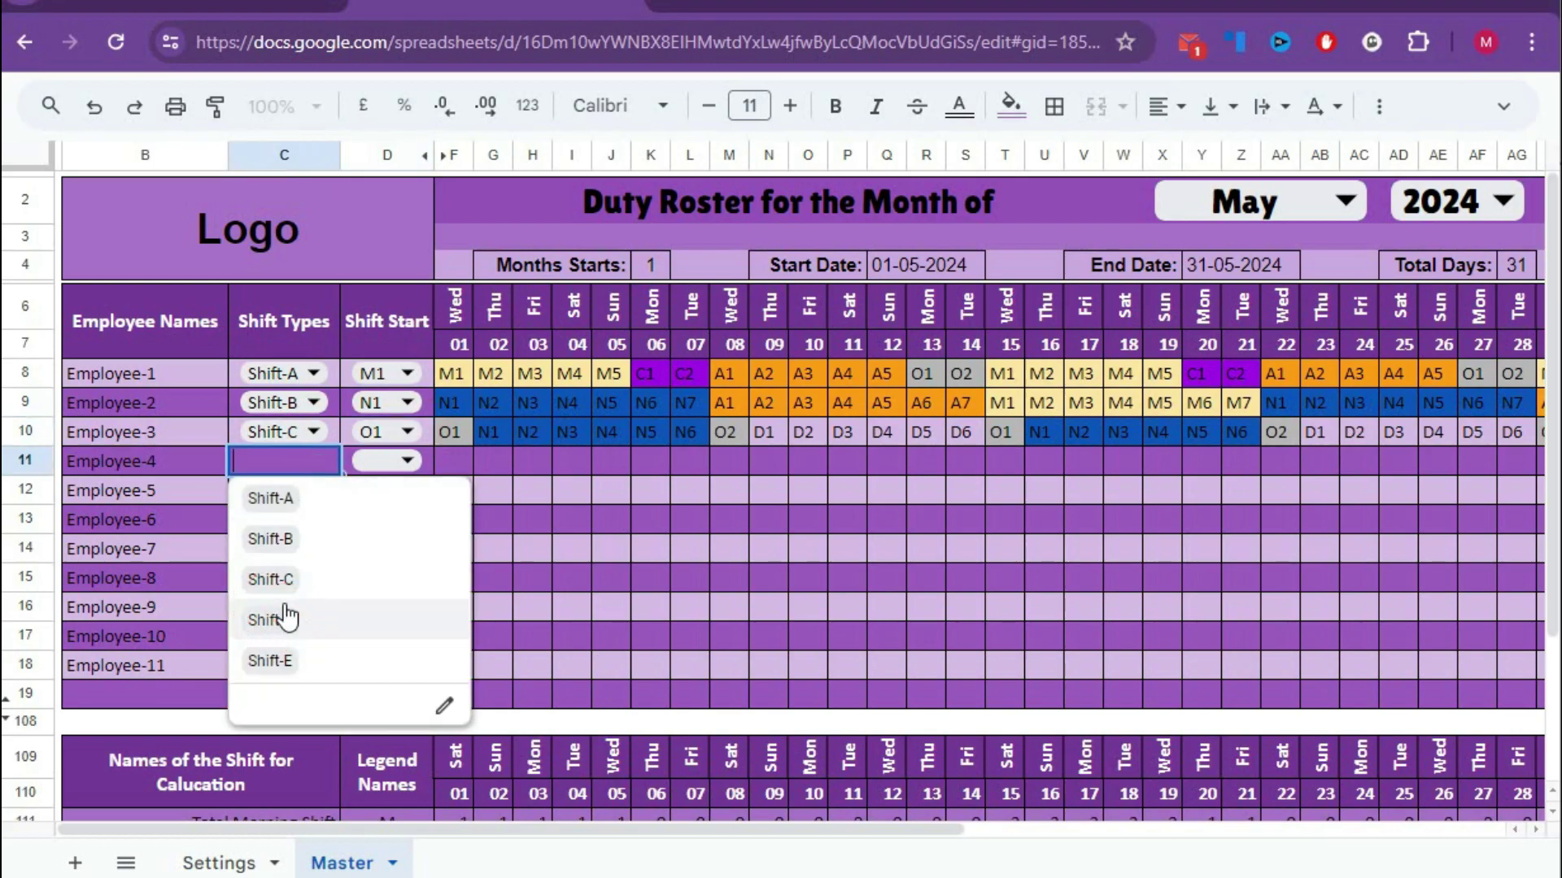
pyautogui.click(287, 618)
pyautogui.click(406, 461)
pyautogui.click(368, 858)
# Assign Employee-5 the shift type Shift-E with shift start C4
pyautogui.click(315, 492)
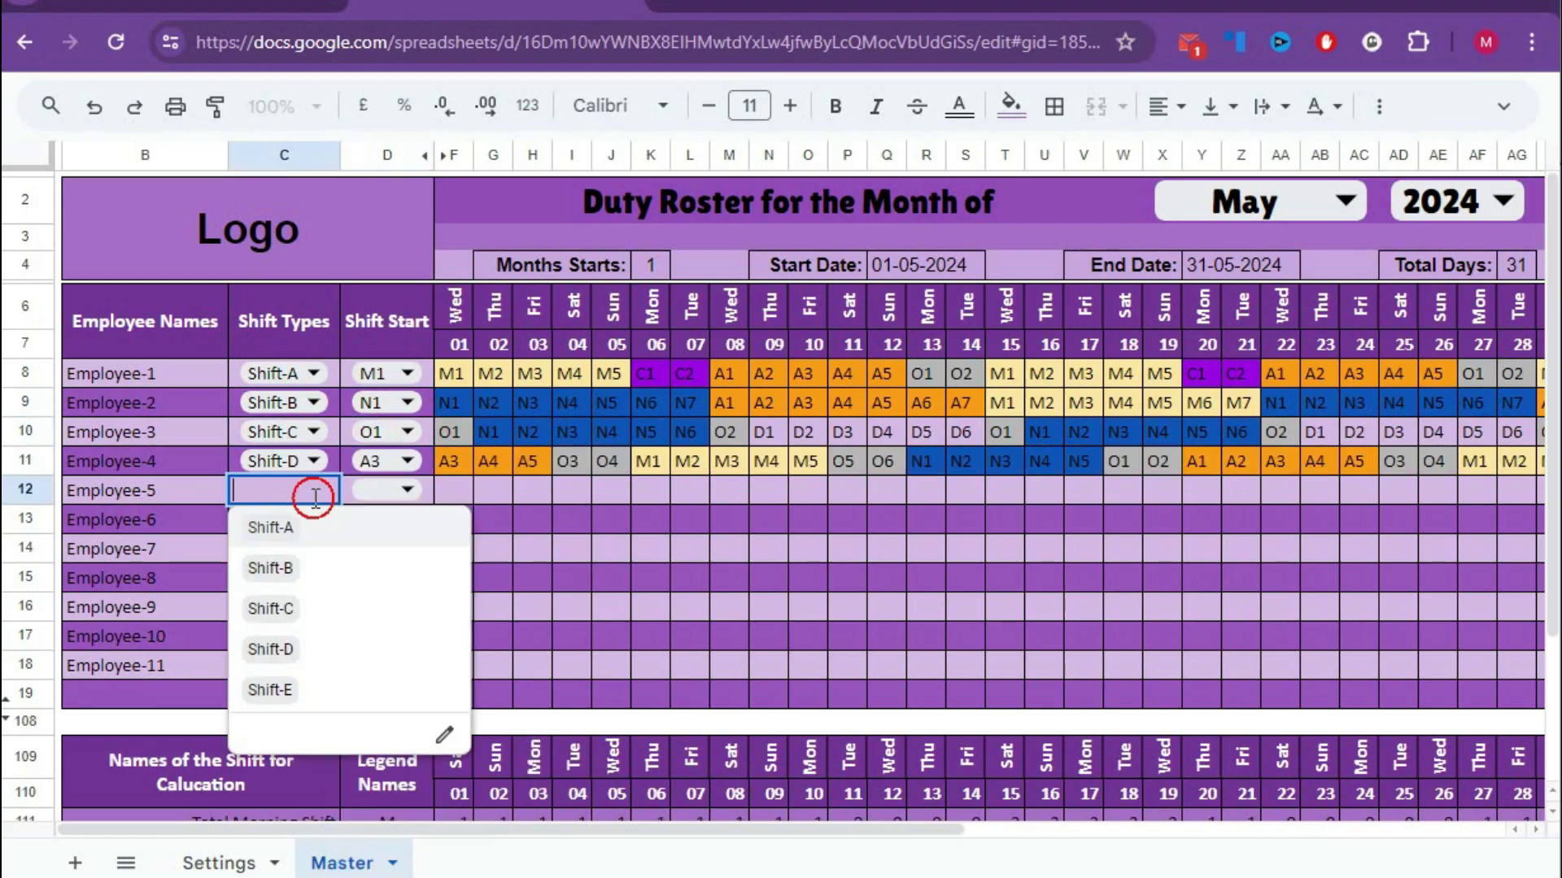
pyautogui.click(273, 690)
pyautogui.click(407, 489)
pyautogui.click(370, 651)
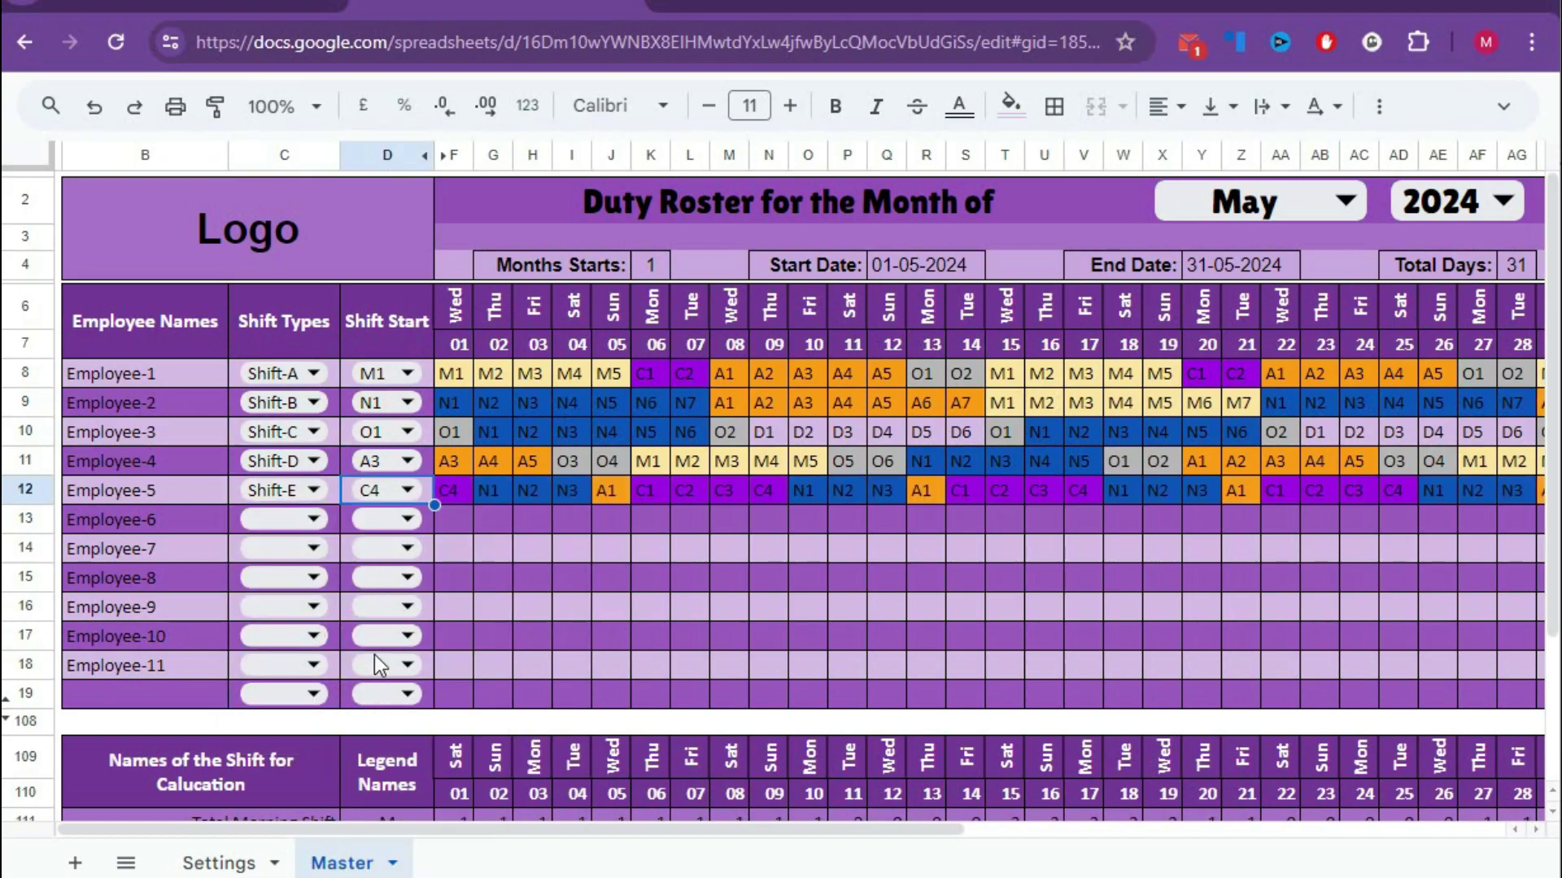
# Set the shift types of Employee-6, Employee-7 and Employee-8 to Shift-A, Shift-B and Shift-E respectively
pyautogui.click(313, 519)
pyautogui.click(317, 549)
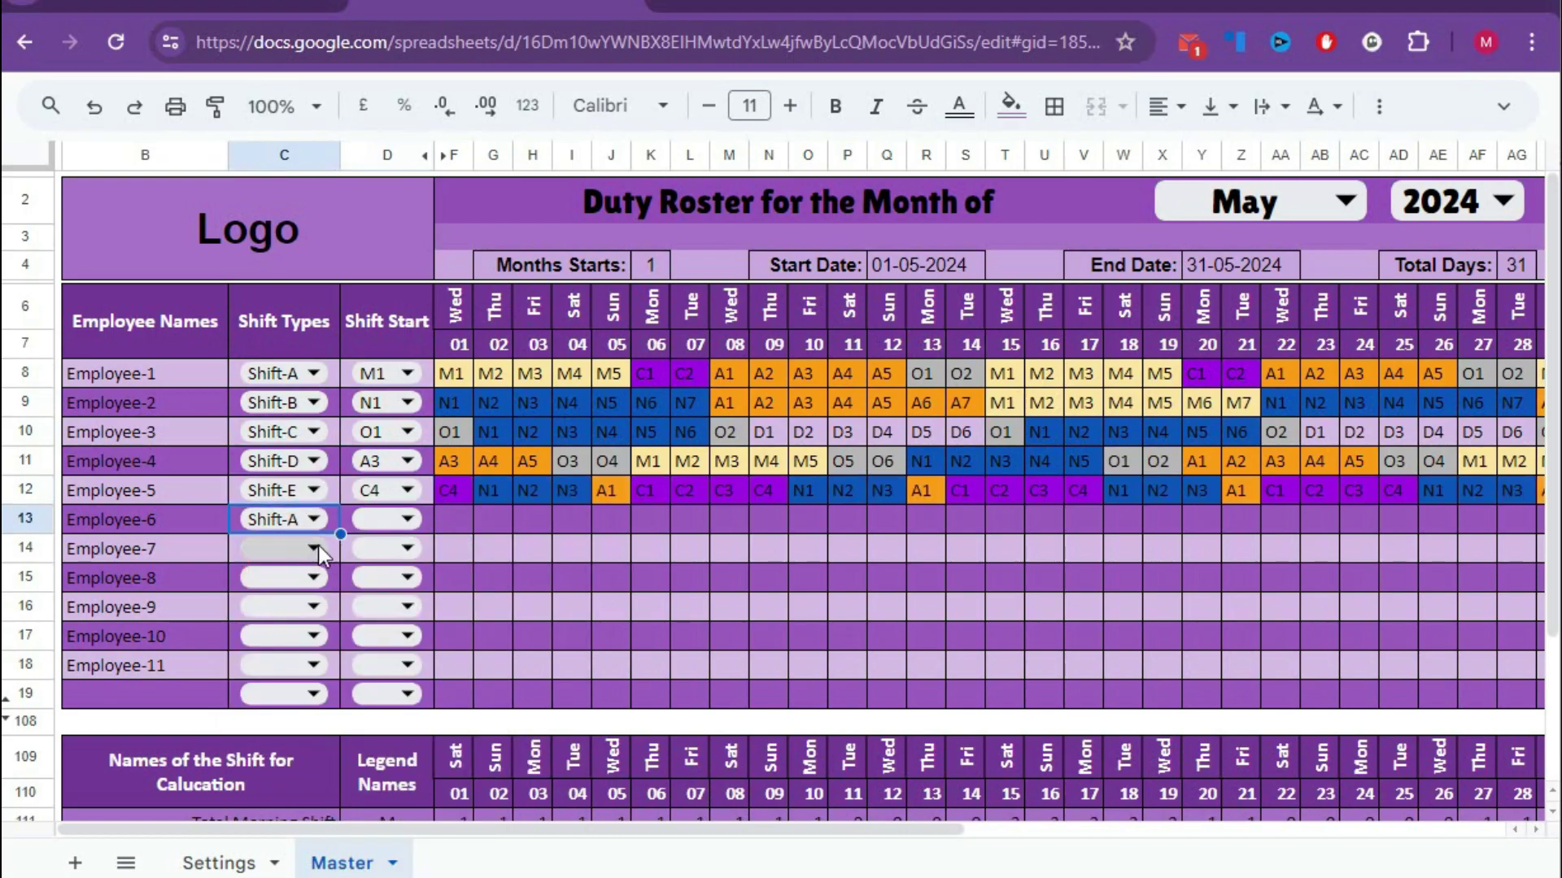
pyautogui.click(313, 548)
pyautogui.click(304, 630)
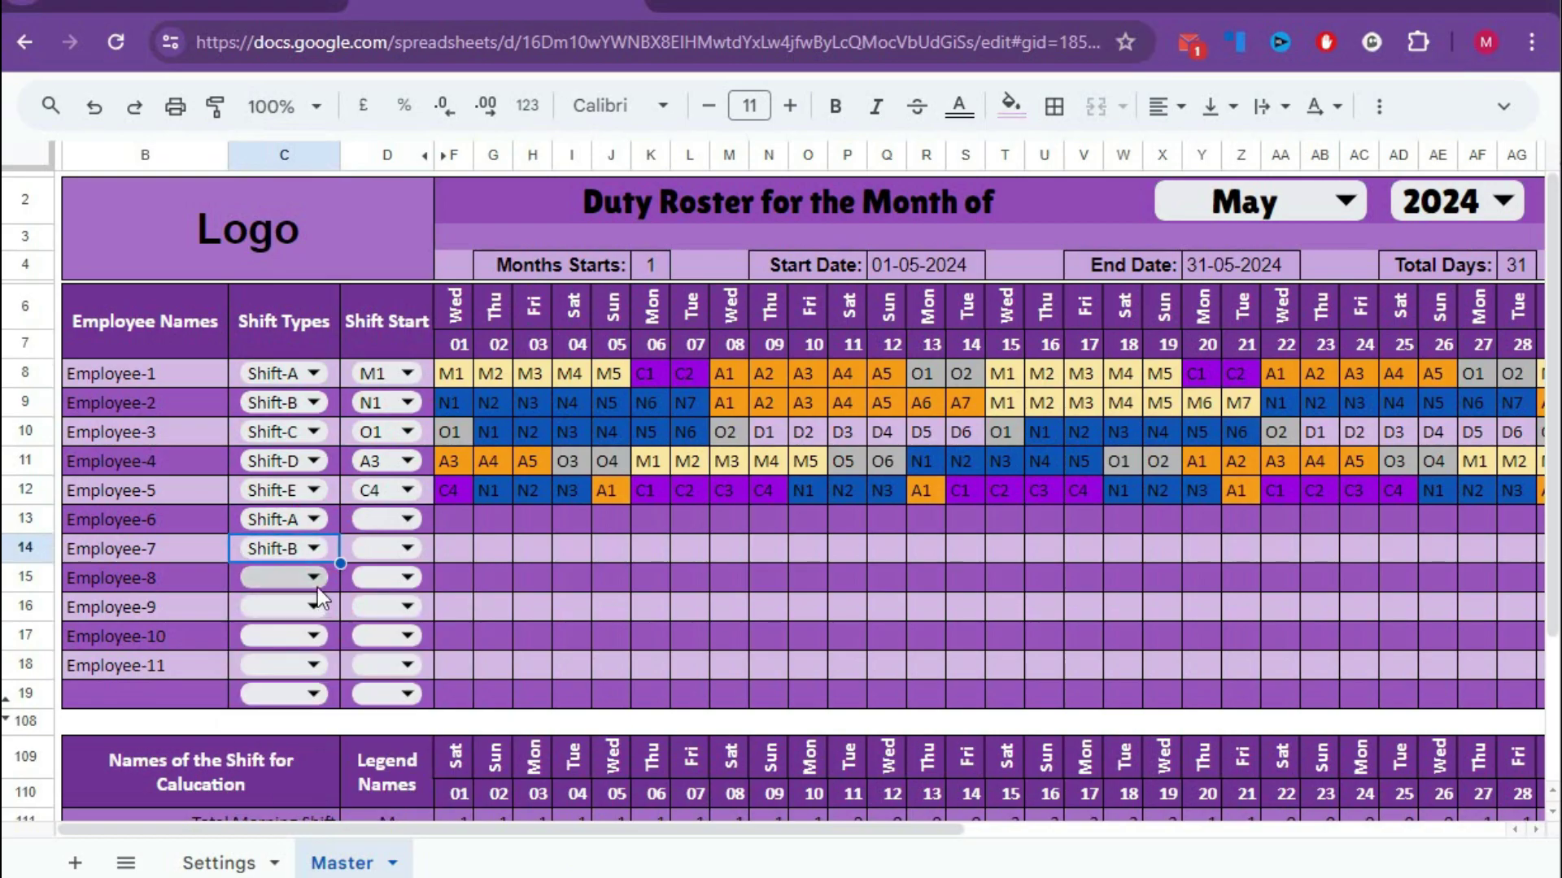
pyautogui.click(317, 588)
pyautogui.click(307, 781)
# Set the shift type of Employee-9 to Shift-C and of Employee-10 and Employee-11 to Shift-B
pyautogui.click(315, 606)
pyautogui.click(292, 726)
pyautogui.click(312, 637)
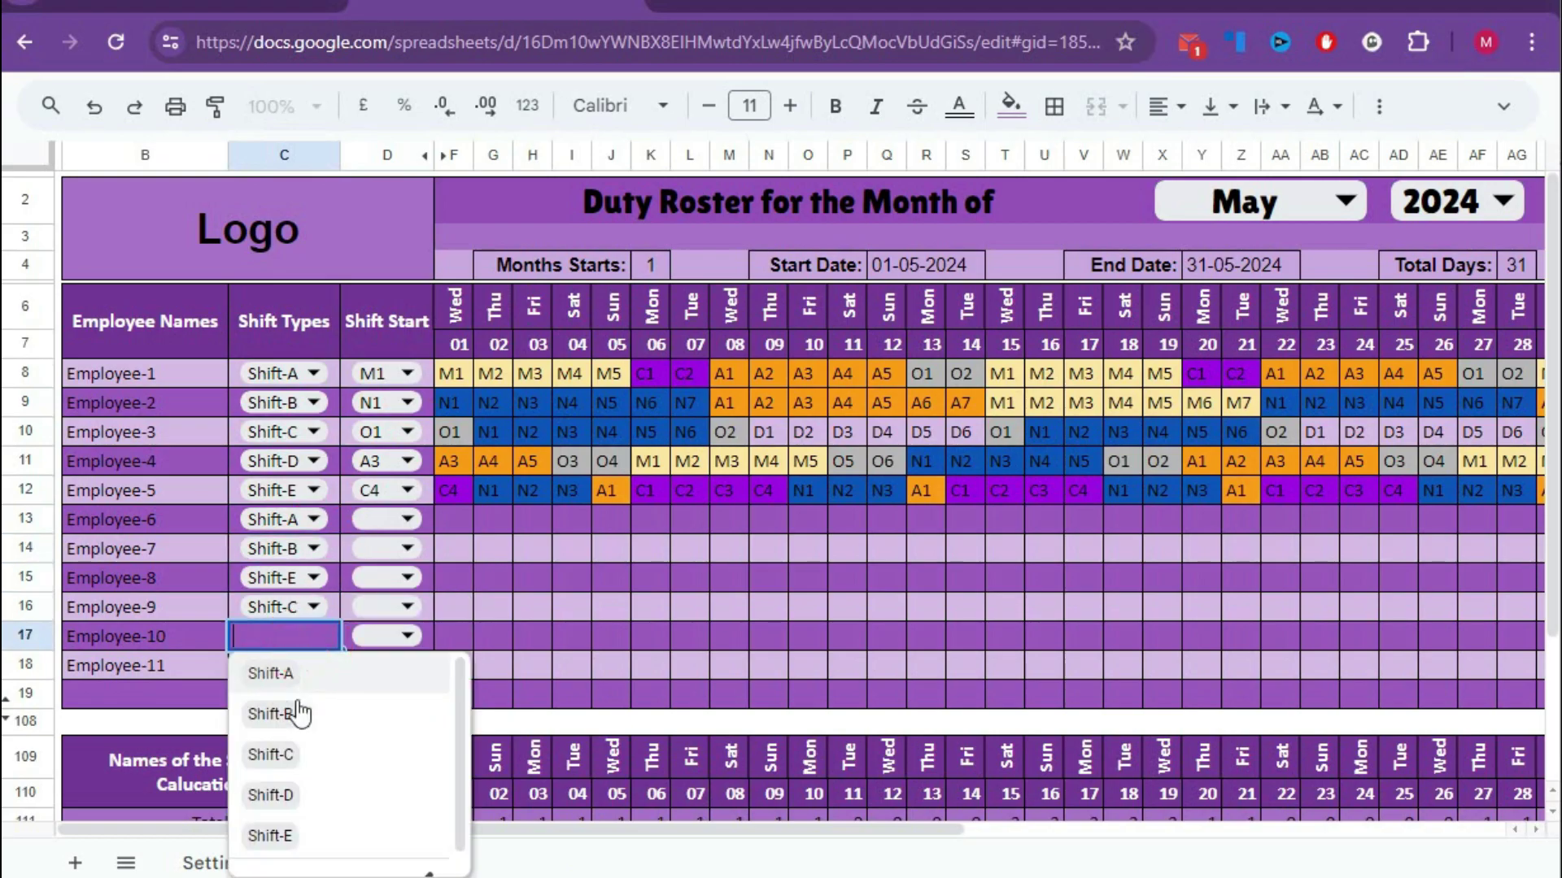
pyautogui.click(286, 716)
pyautogui.click(313, 666)
pyautogui.click(272, 546)
# Set the shift starts of Employee-6, Employee-7 and Employee-8 to M3, N4 and N1 respectively
pyautogui.click(407, 519)
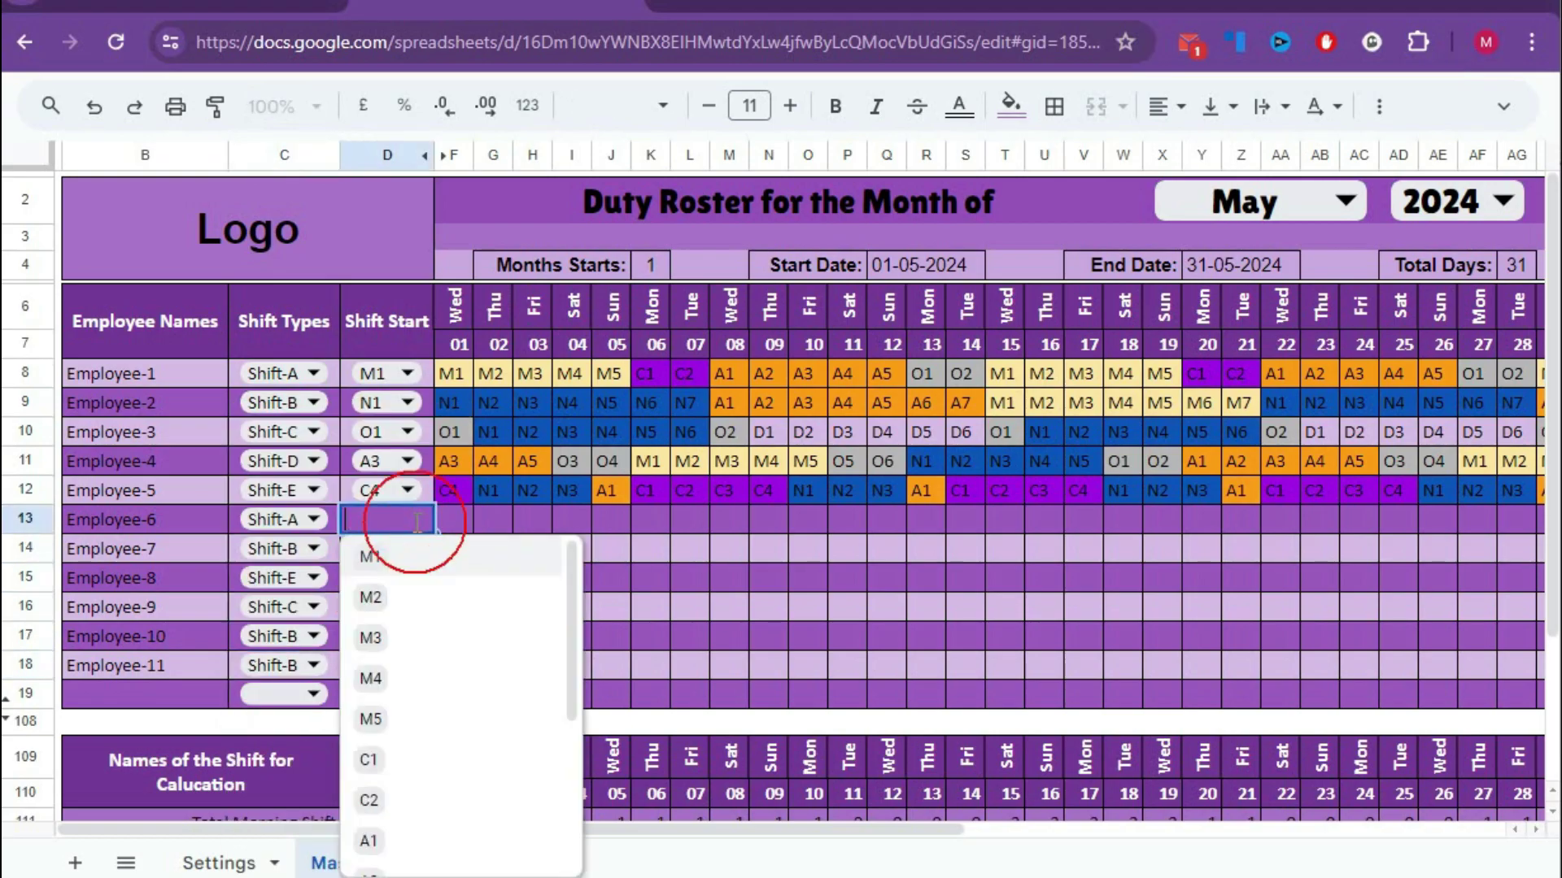
pyautogui.click(387, 651)
pyautogui.click(406, 548)
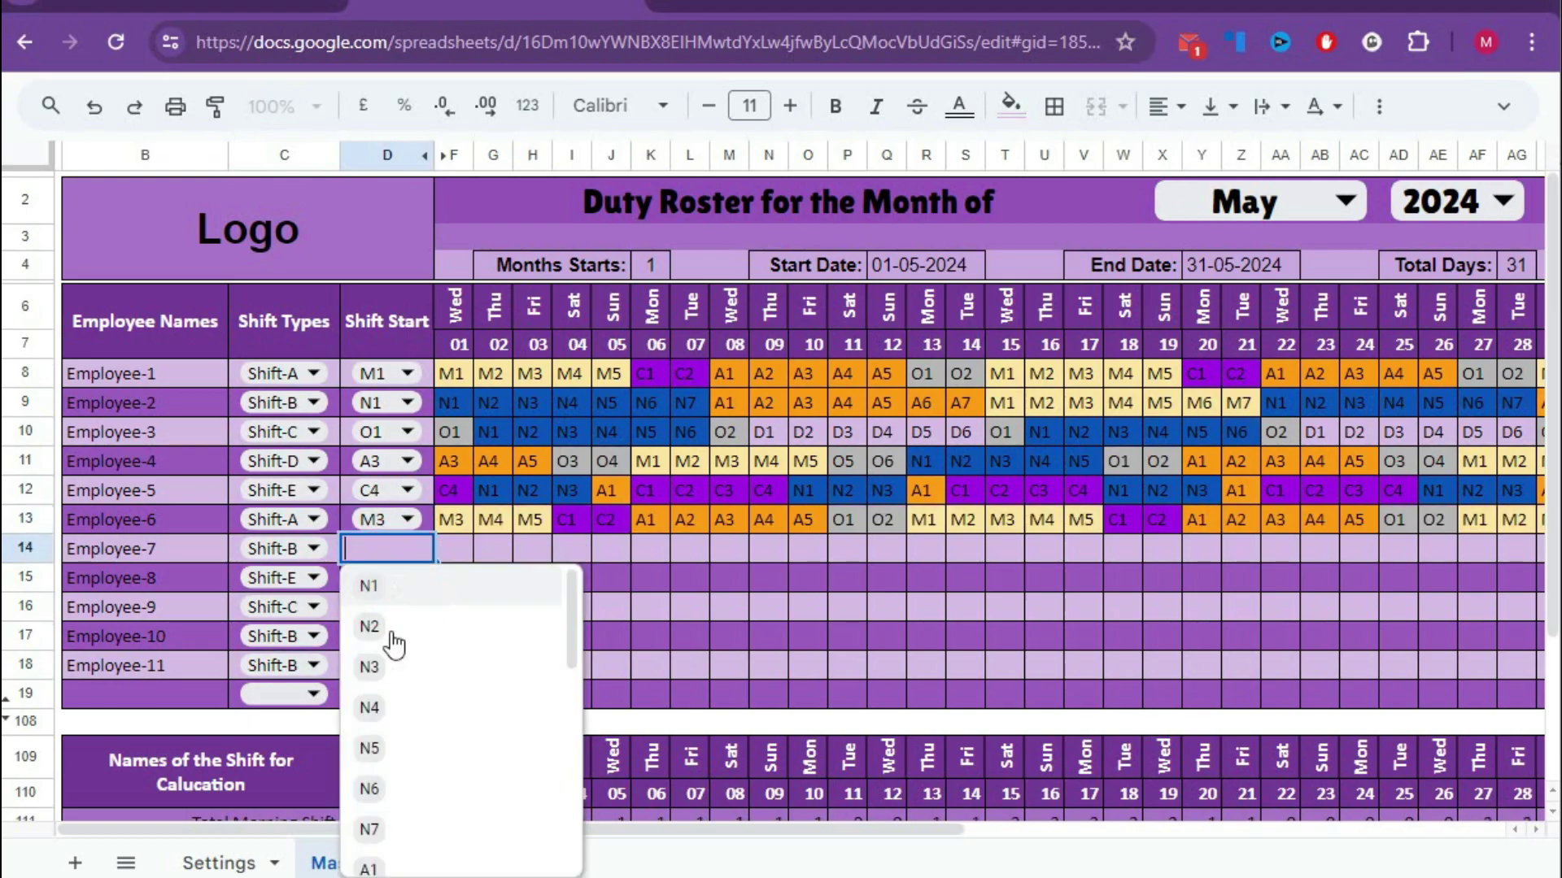
pyautogui.click(378, 716)
pyautogui.click(407, 577)
pyautogui.click(370, 615)
# Set the shift starts of Employee-9, Employee-10 and Employee-11 to D5, N4 and N5 respectively
pyautogui.click(407, 607)
pyautogui.click(370, 805)
pyautogui.click(407, 636)
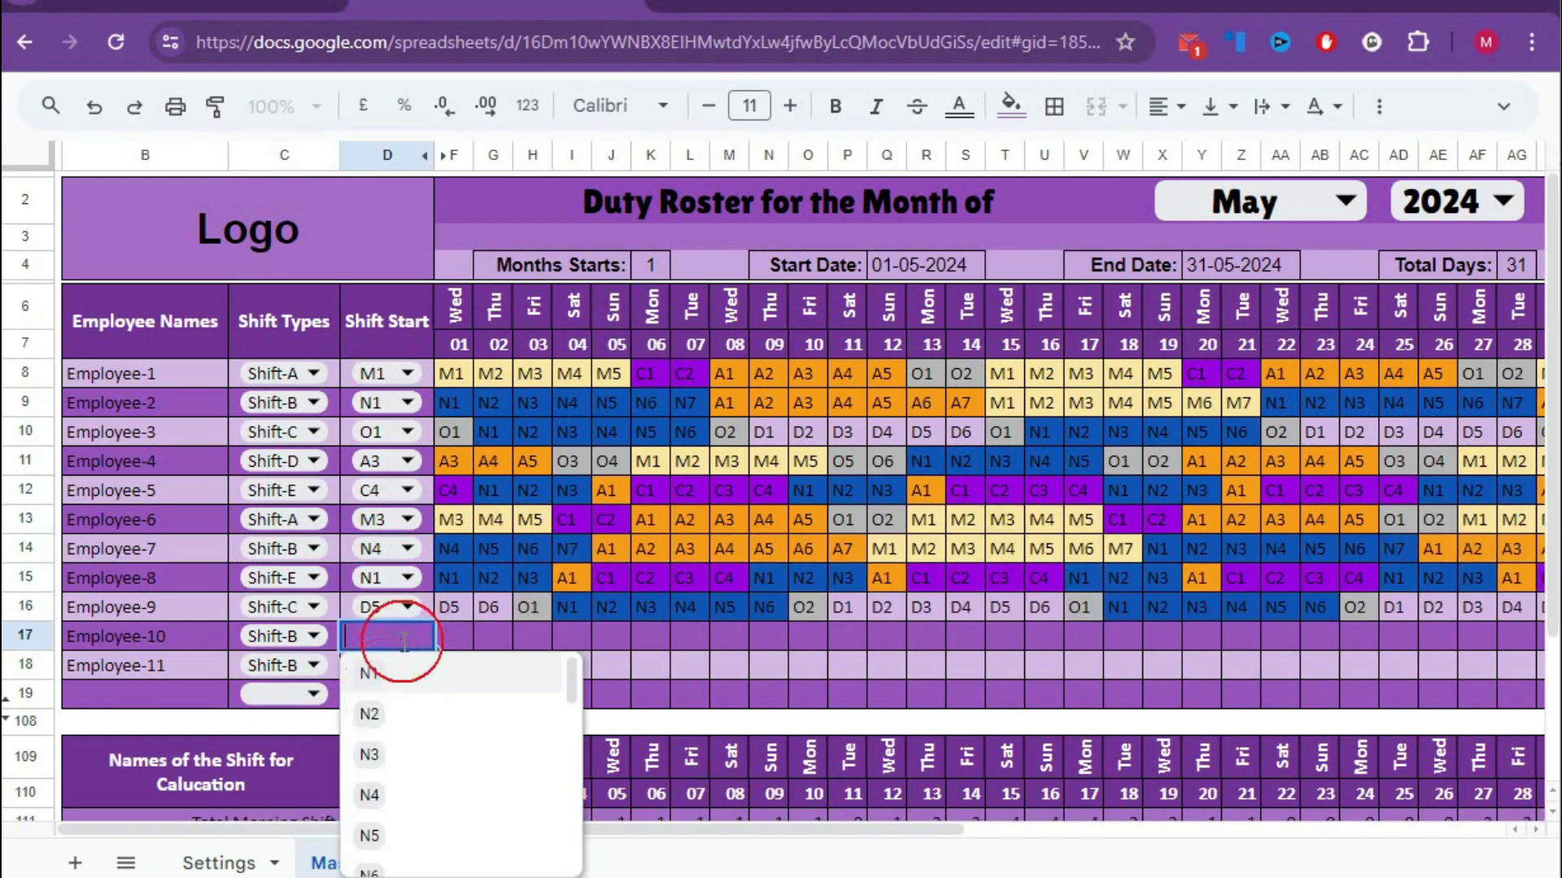
pyautogui.click(382, 782)
pyautogui.click(407, 665)
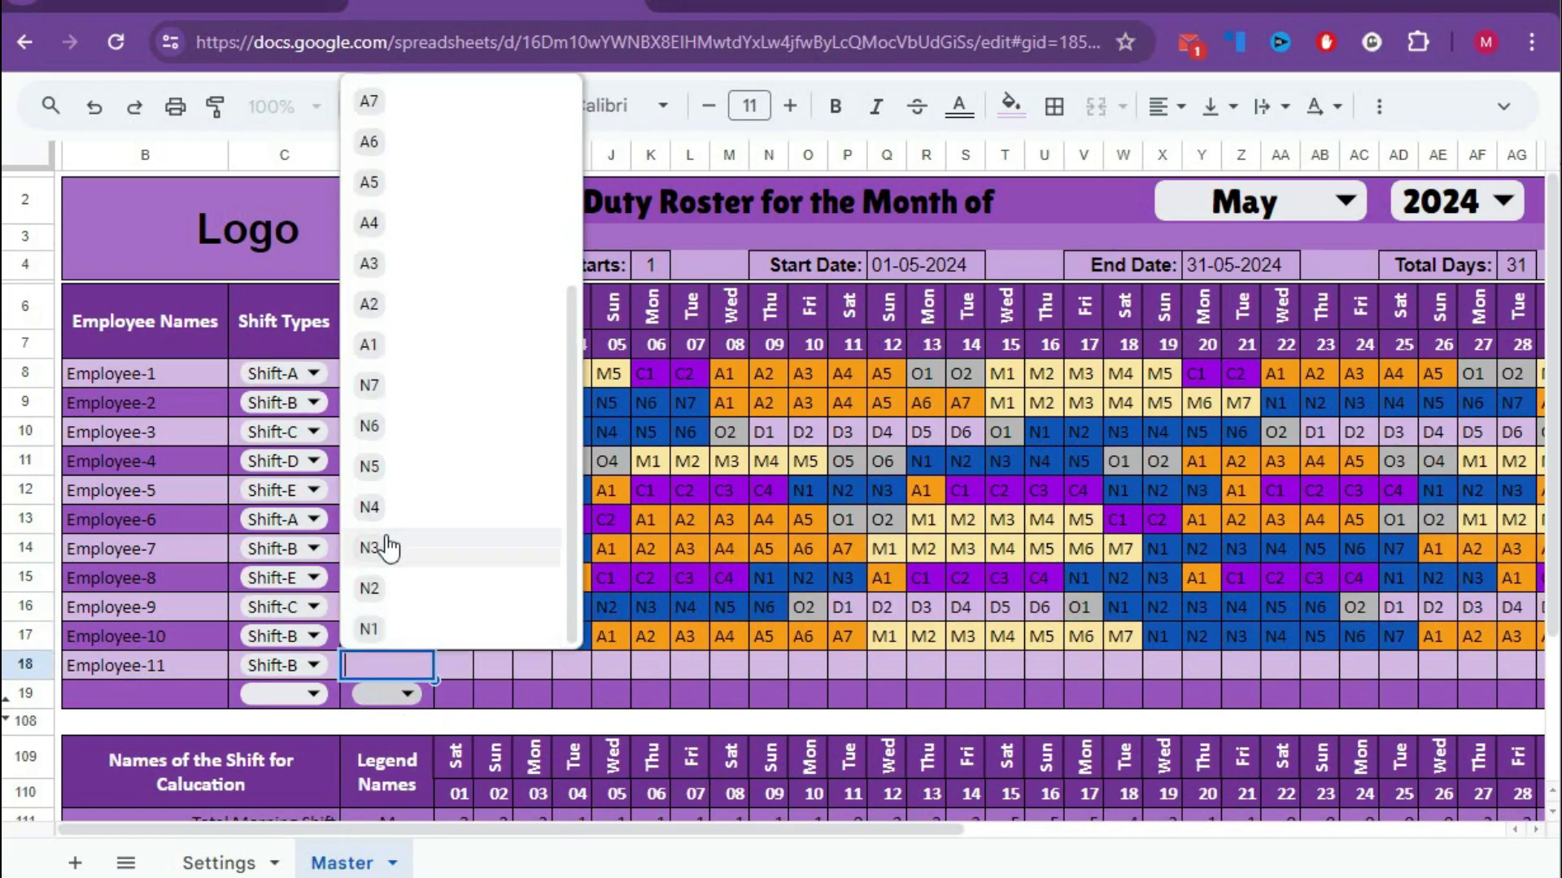
pyautogui.click(383, 505)
# Check the daily shift totals below the roster and change Employee-5's shift start to C2
pyautogui.scroll(-3, 483, 498)
pyautogui.moveTo(462, 623); pyautogui.dragTo(937, 725)
pyautogui.scroll(2, 564, 617)
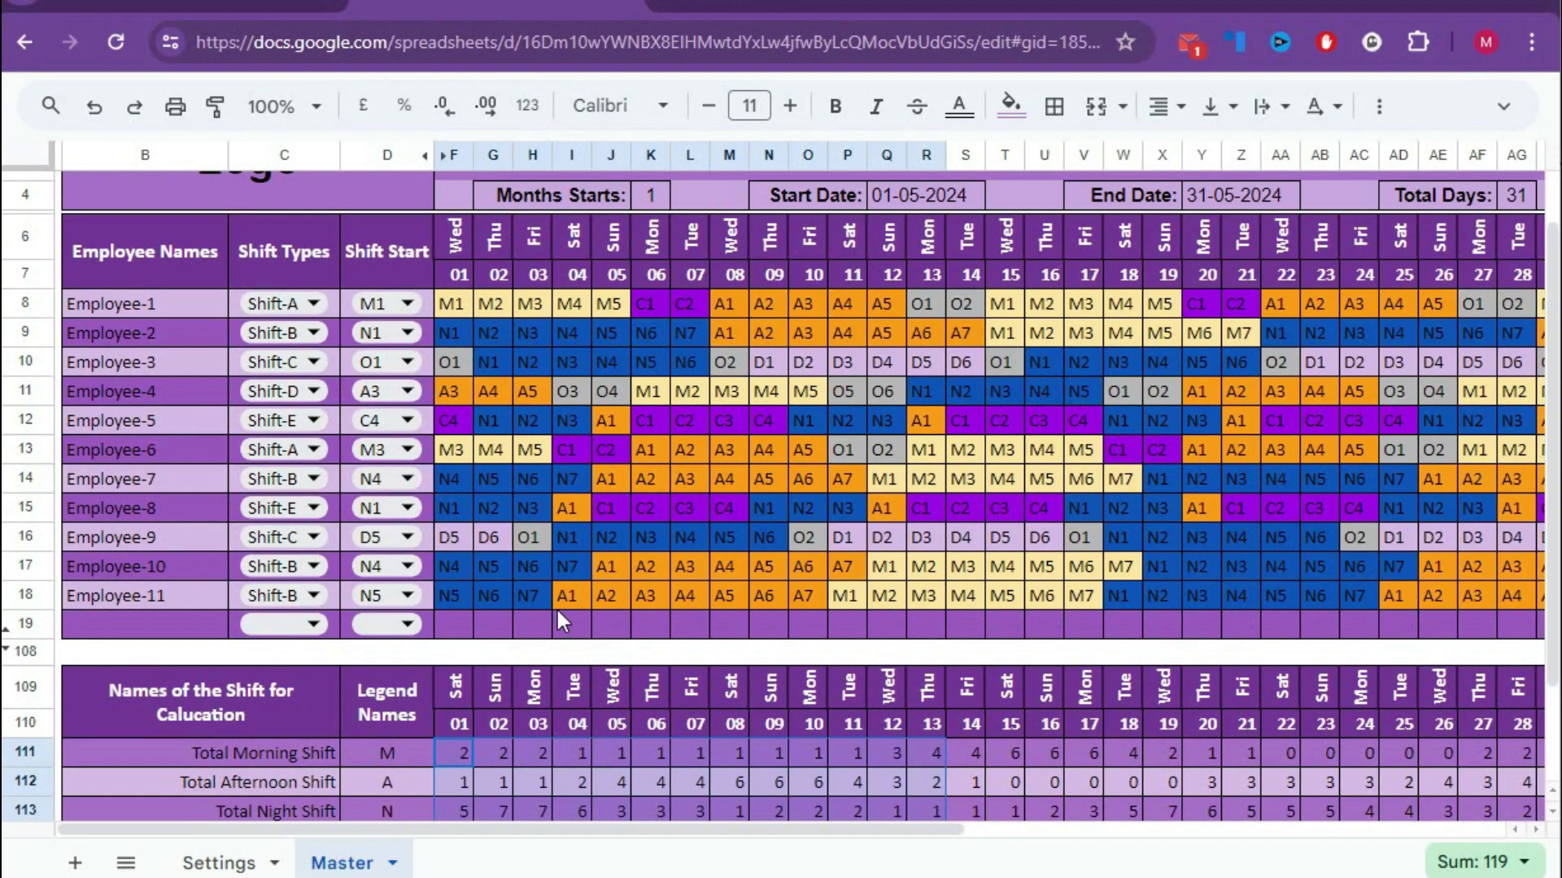
pyautogui.doubleClick(418, 421)
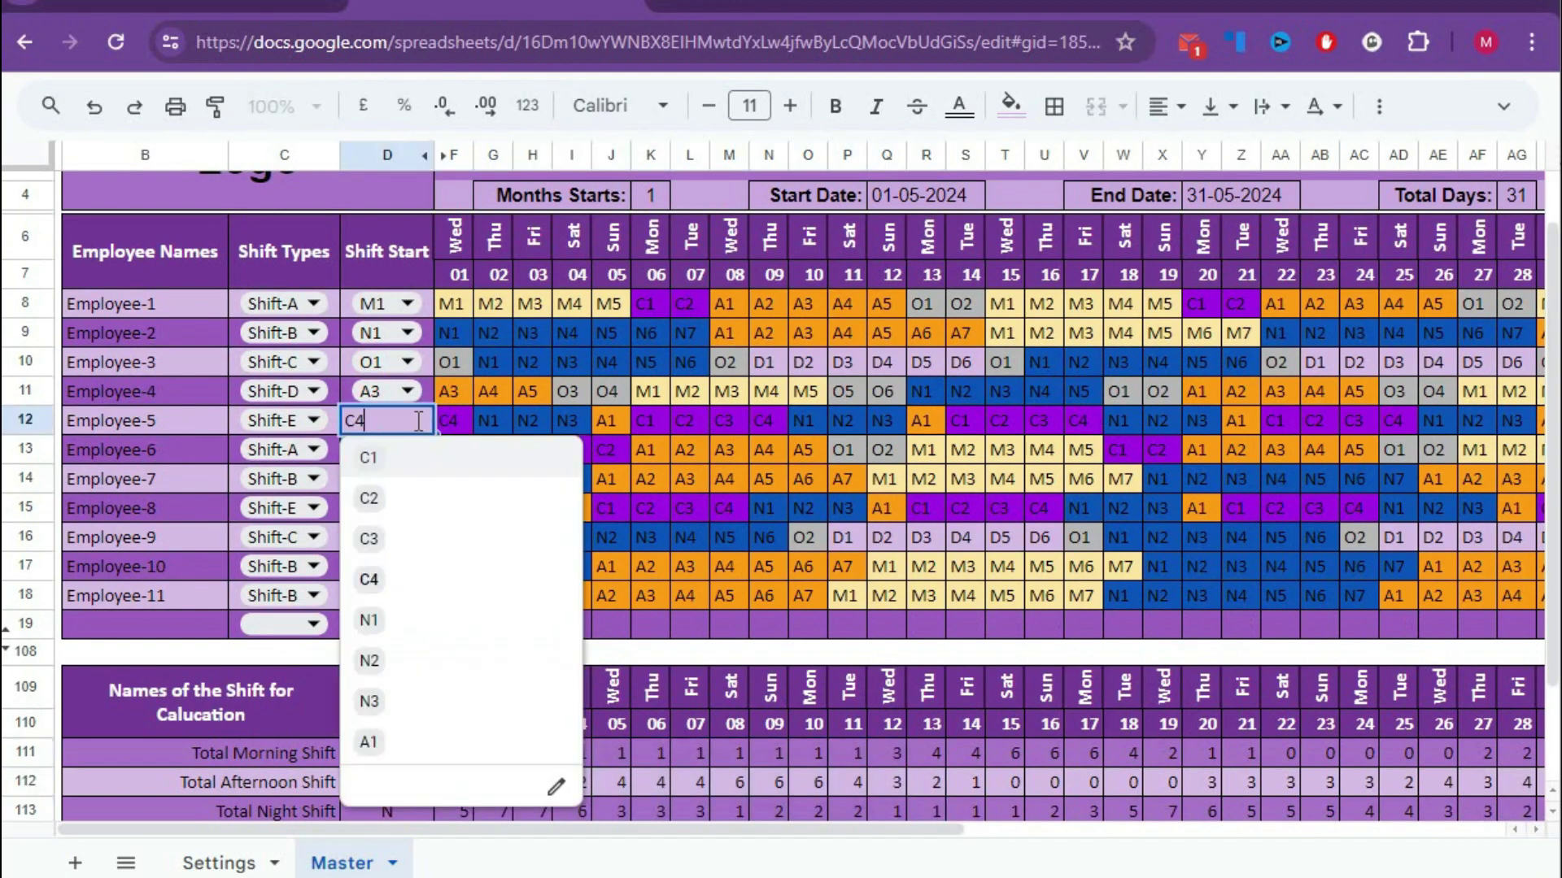
pyautogui.click(378, 504)
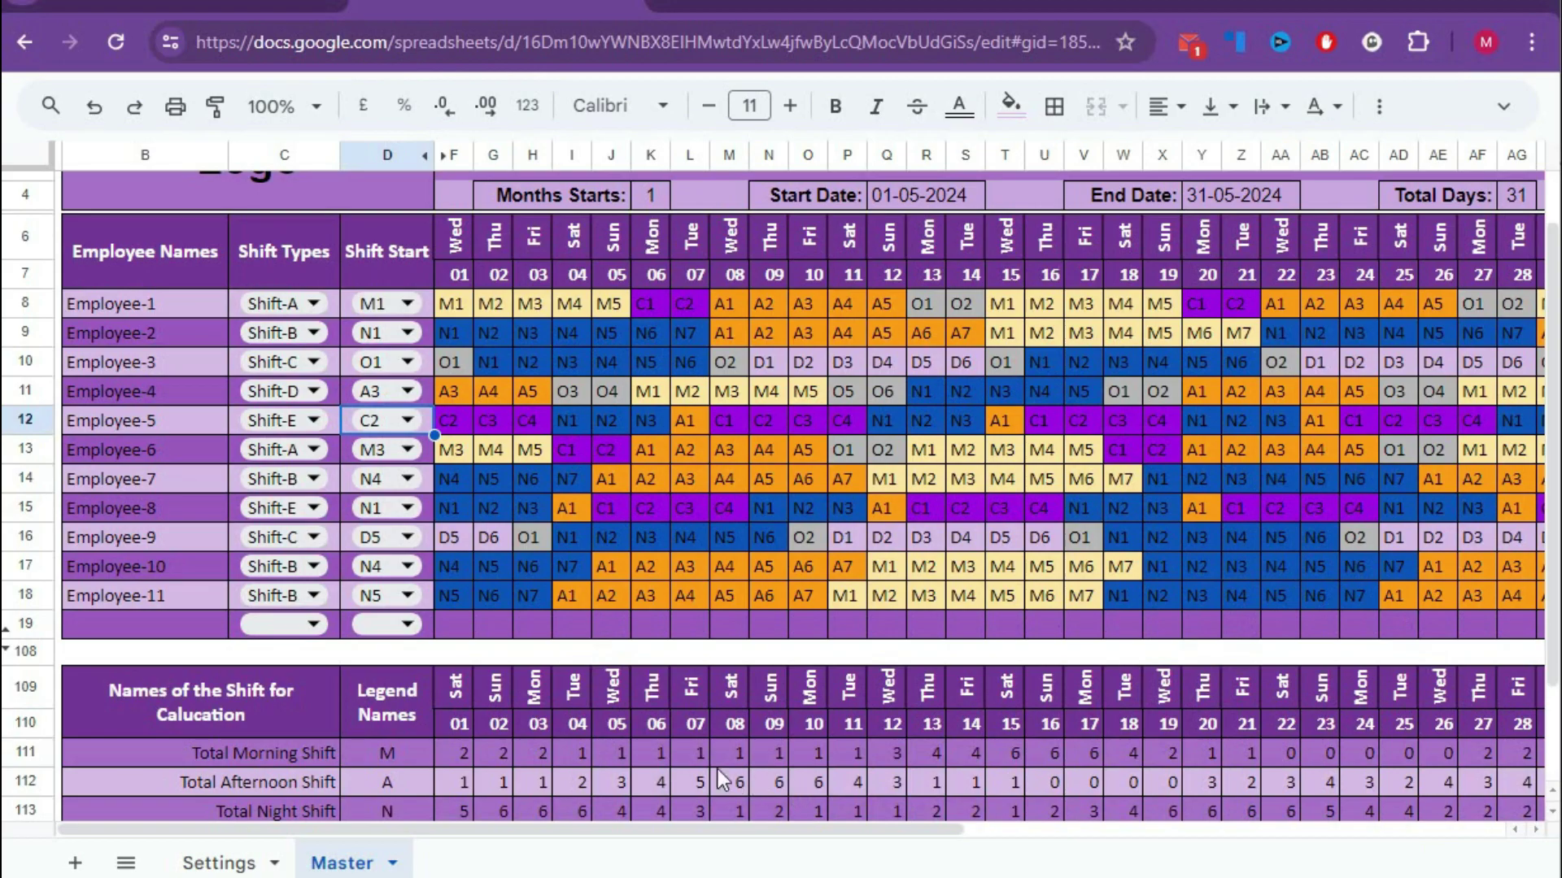
pyautogui.scroll(-2, 682, 752)
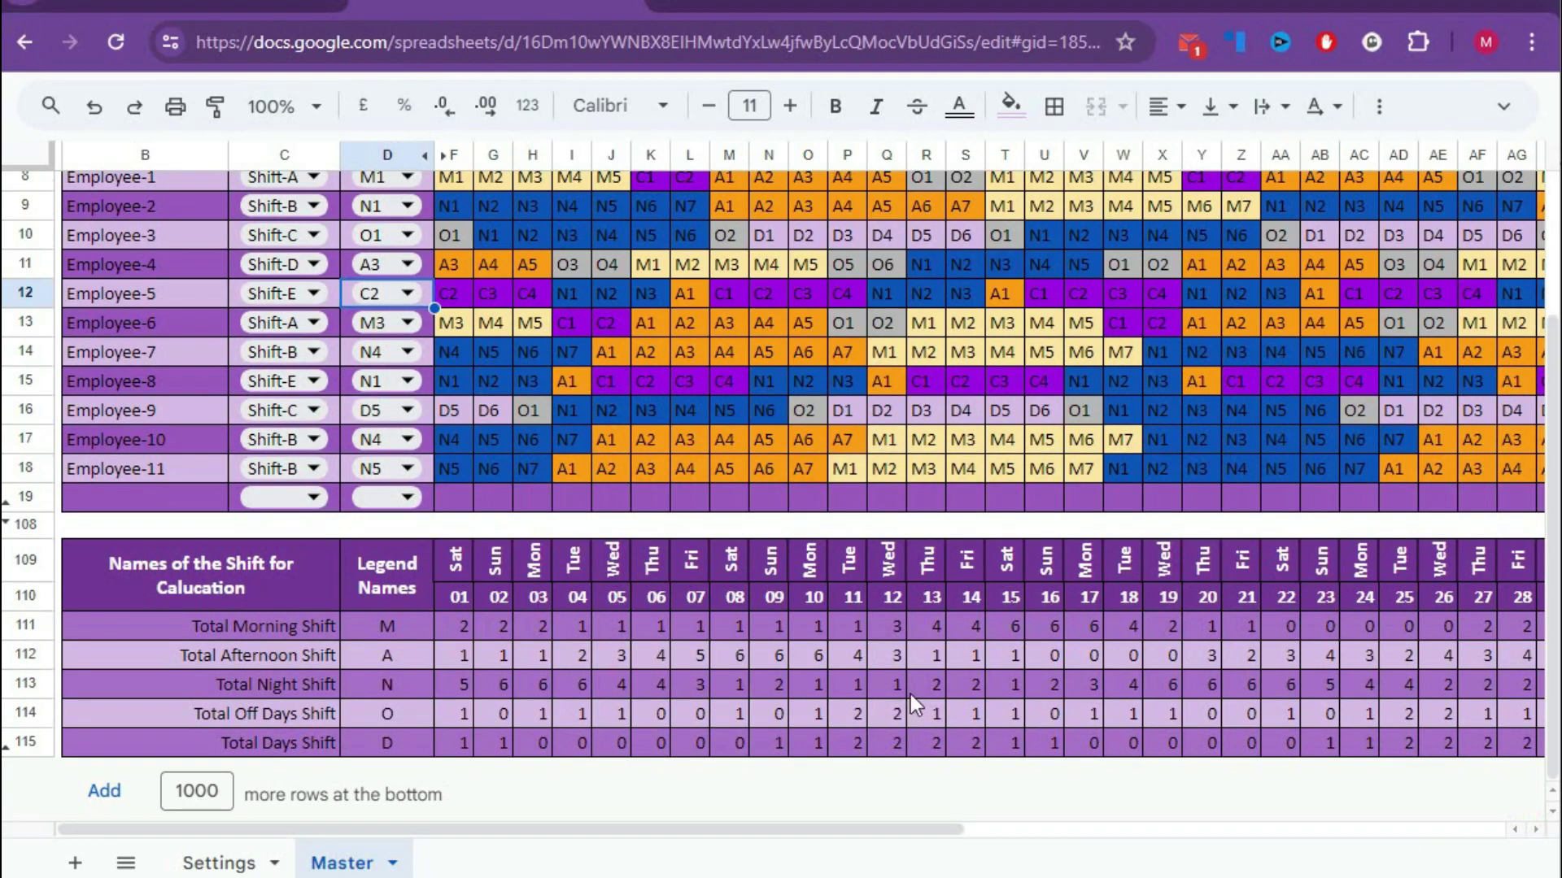
# Examine the first employee's Morning, Afternoon, Night, Off Days, Days and Call days figures in the Final Report for May 2024
pyautogui.hscroll(5, 703, 818)
pyautogui.scroll(2, 702, 818)
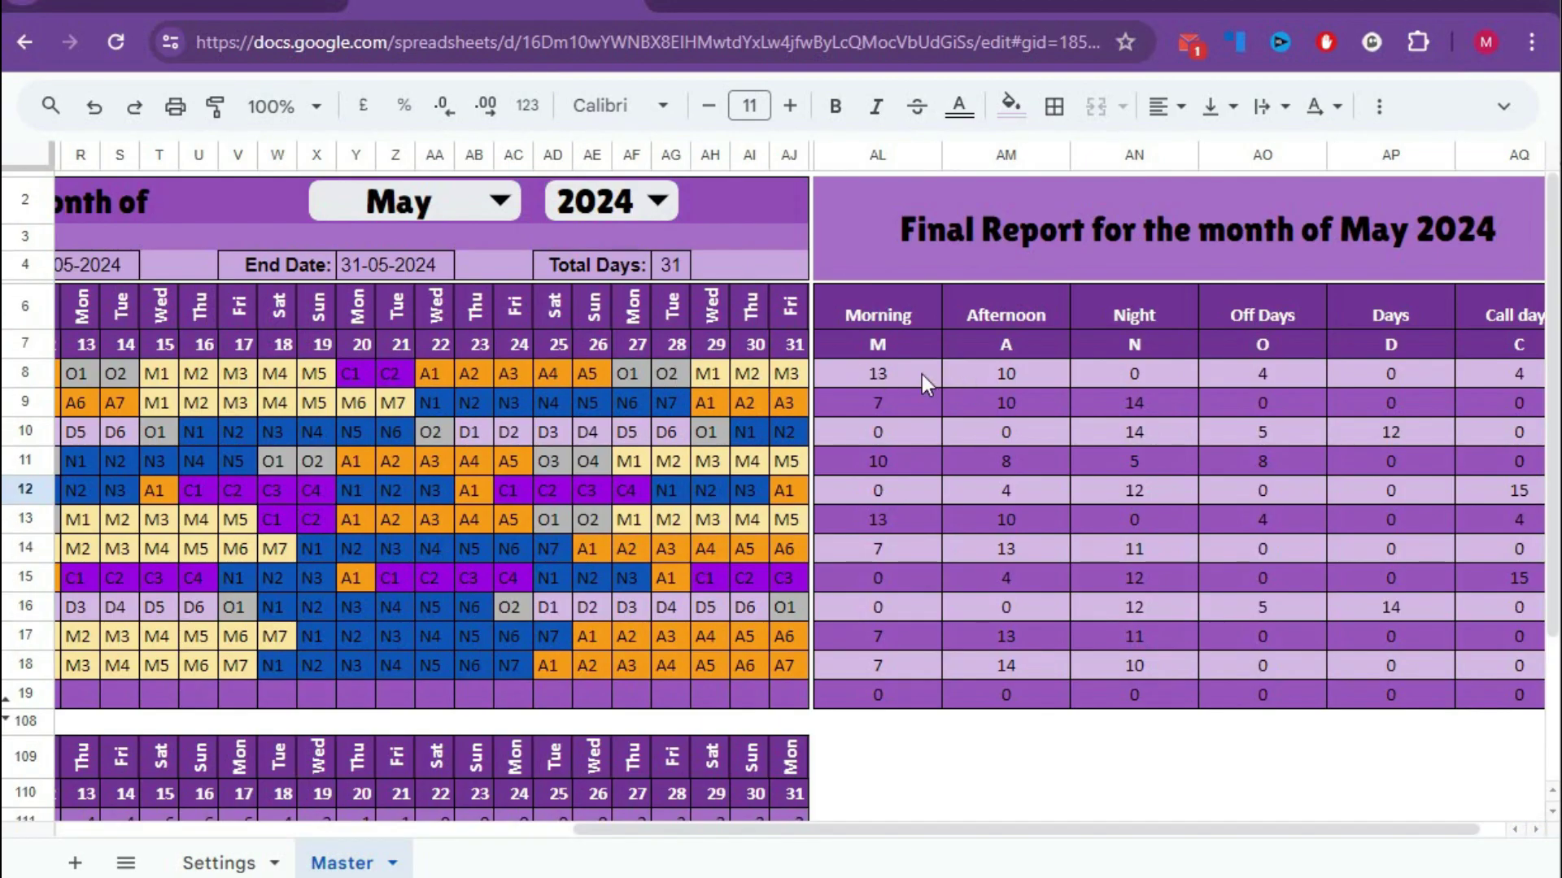
pyautogui.click(897, 376)
pyautogui.click(999, 373)
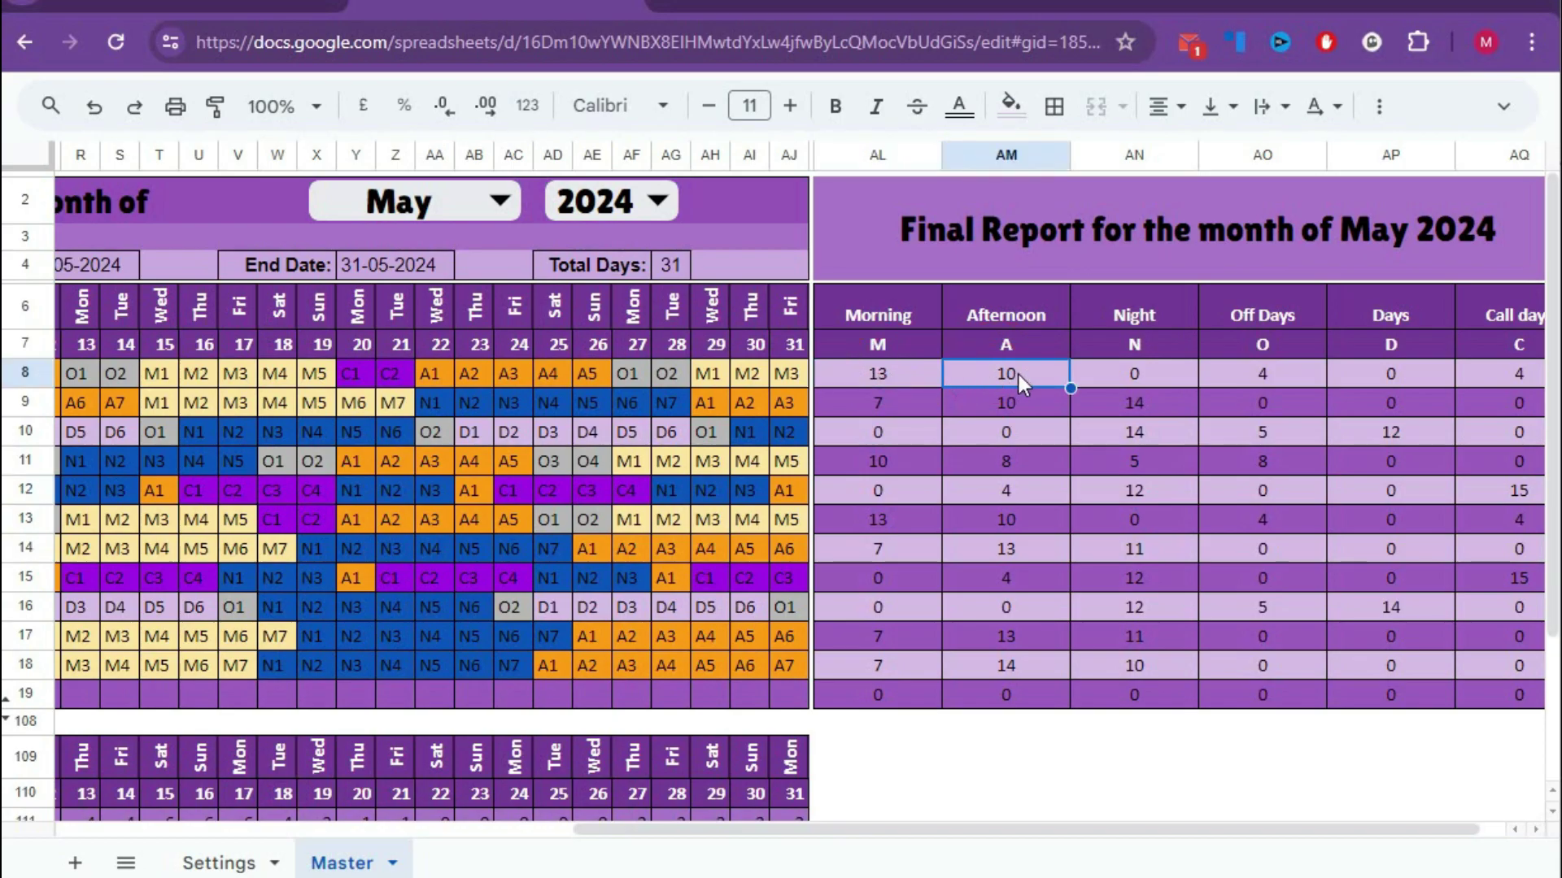
pyautogui.click(1132, 375)
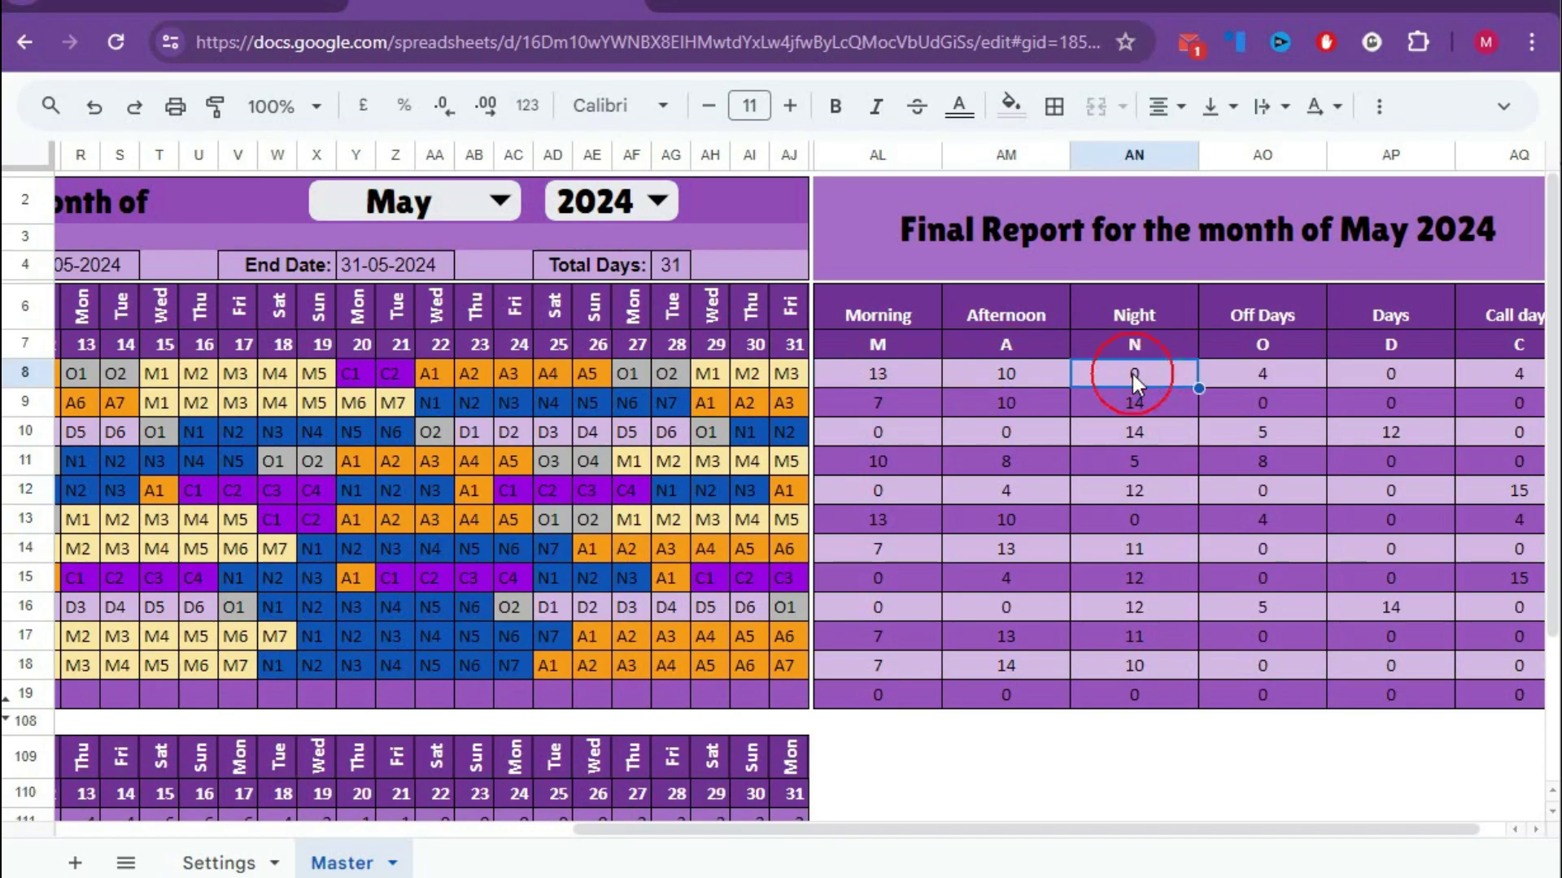
pyautogui.click(1237, 379)
pyautogui.click(1376, 376)
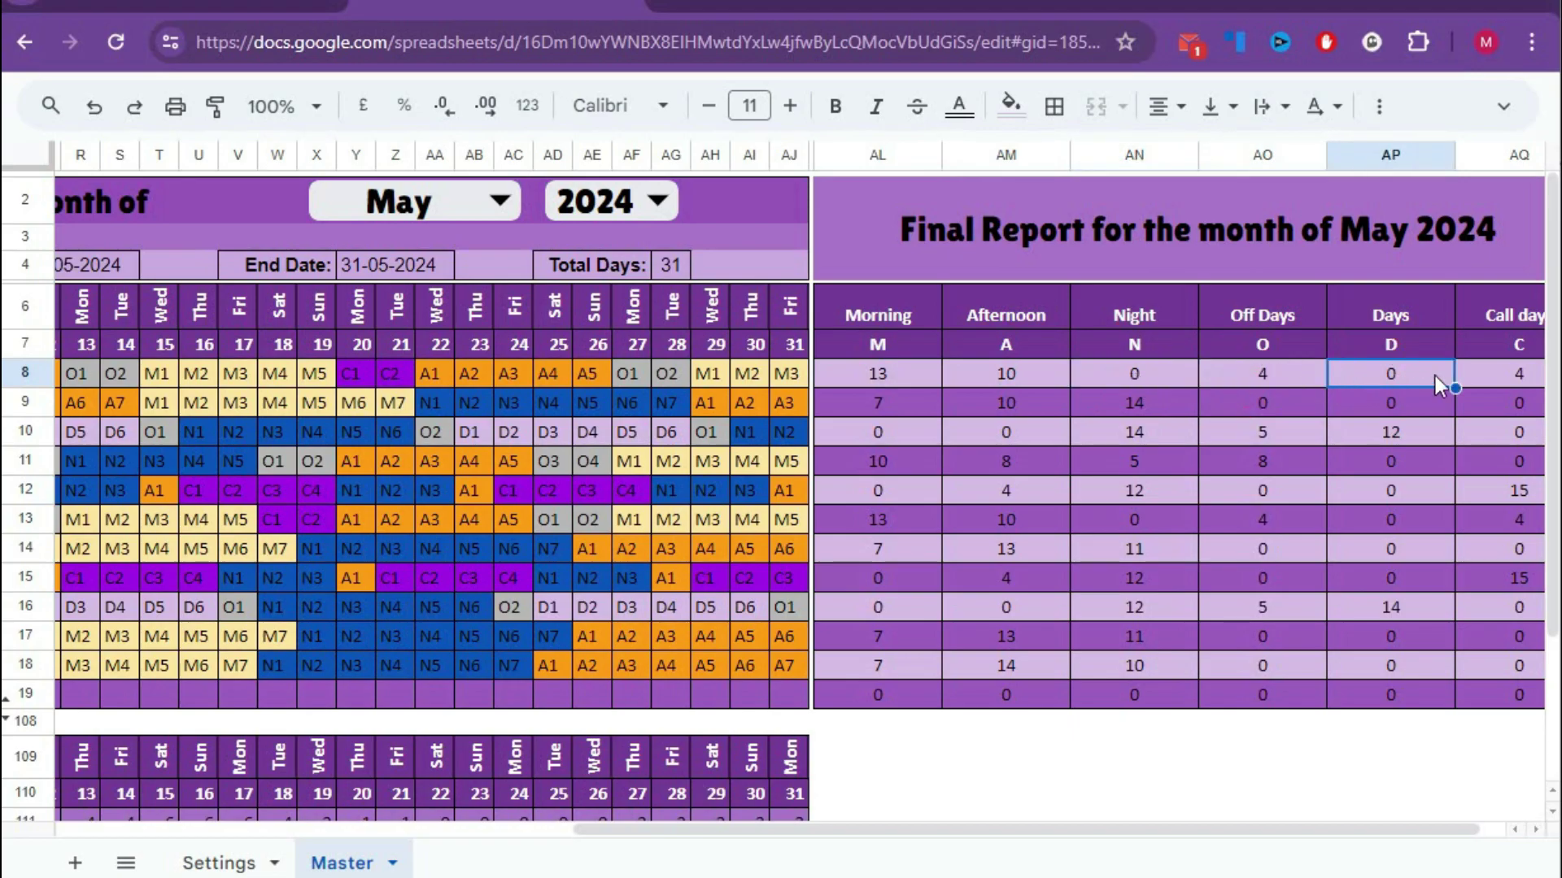
pyautogui.click(1495, 377)
pyautogui.hscroll(1, 1222, 843)
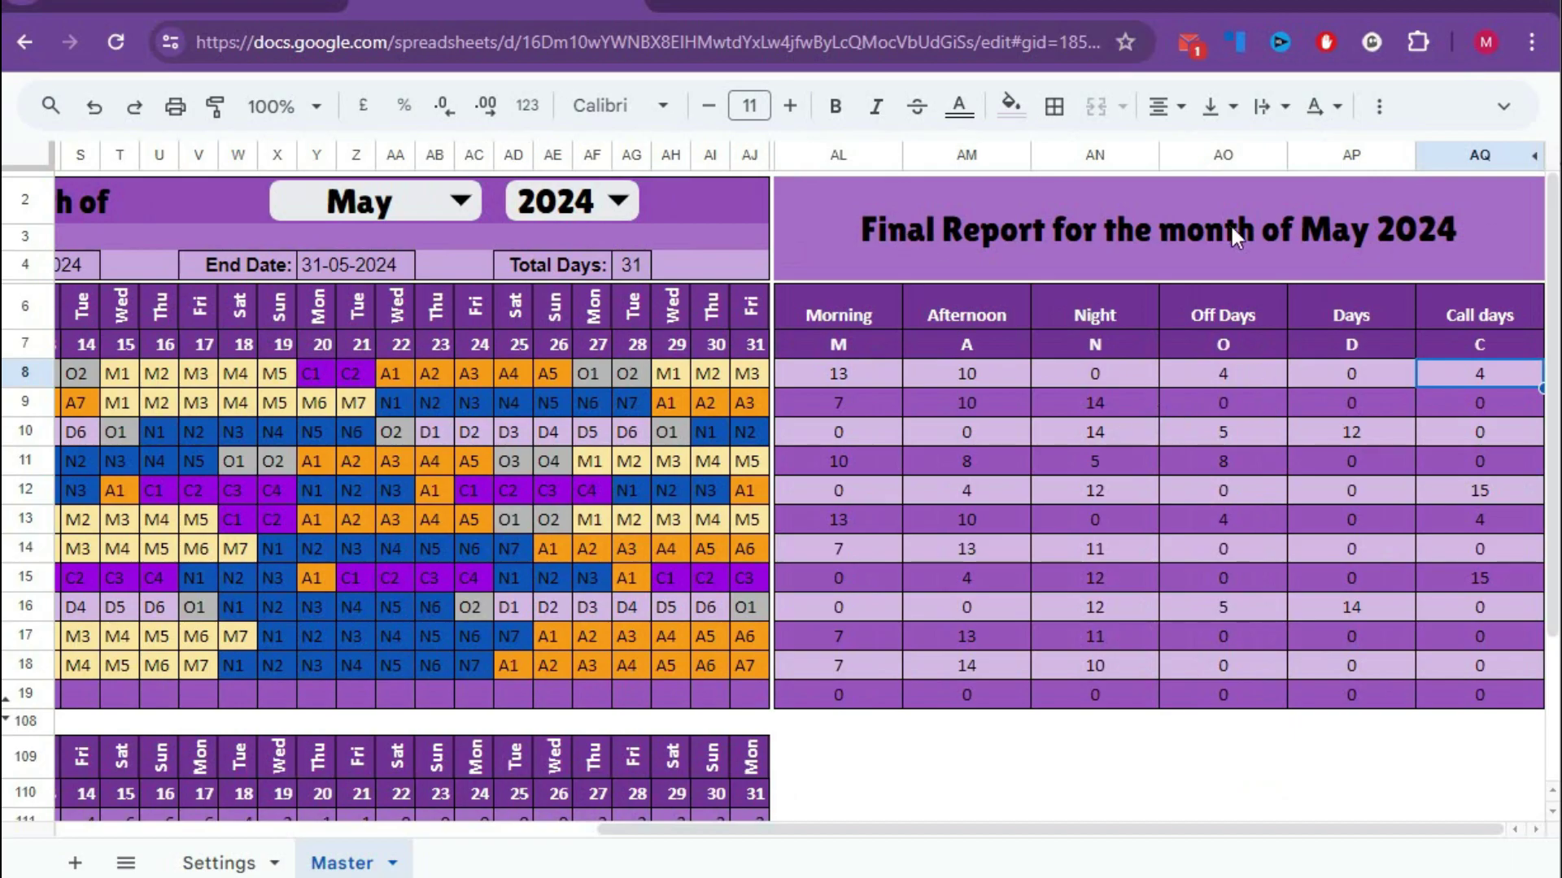
# Duplicate the completed Master roster sheet within the spreadsheet
pyautogui.moveTo(923, 830); pyautogui.dragTo(383, 868)
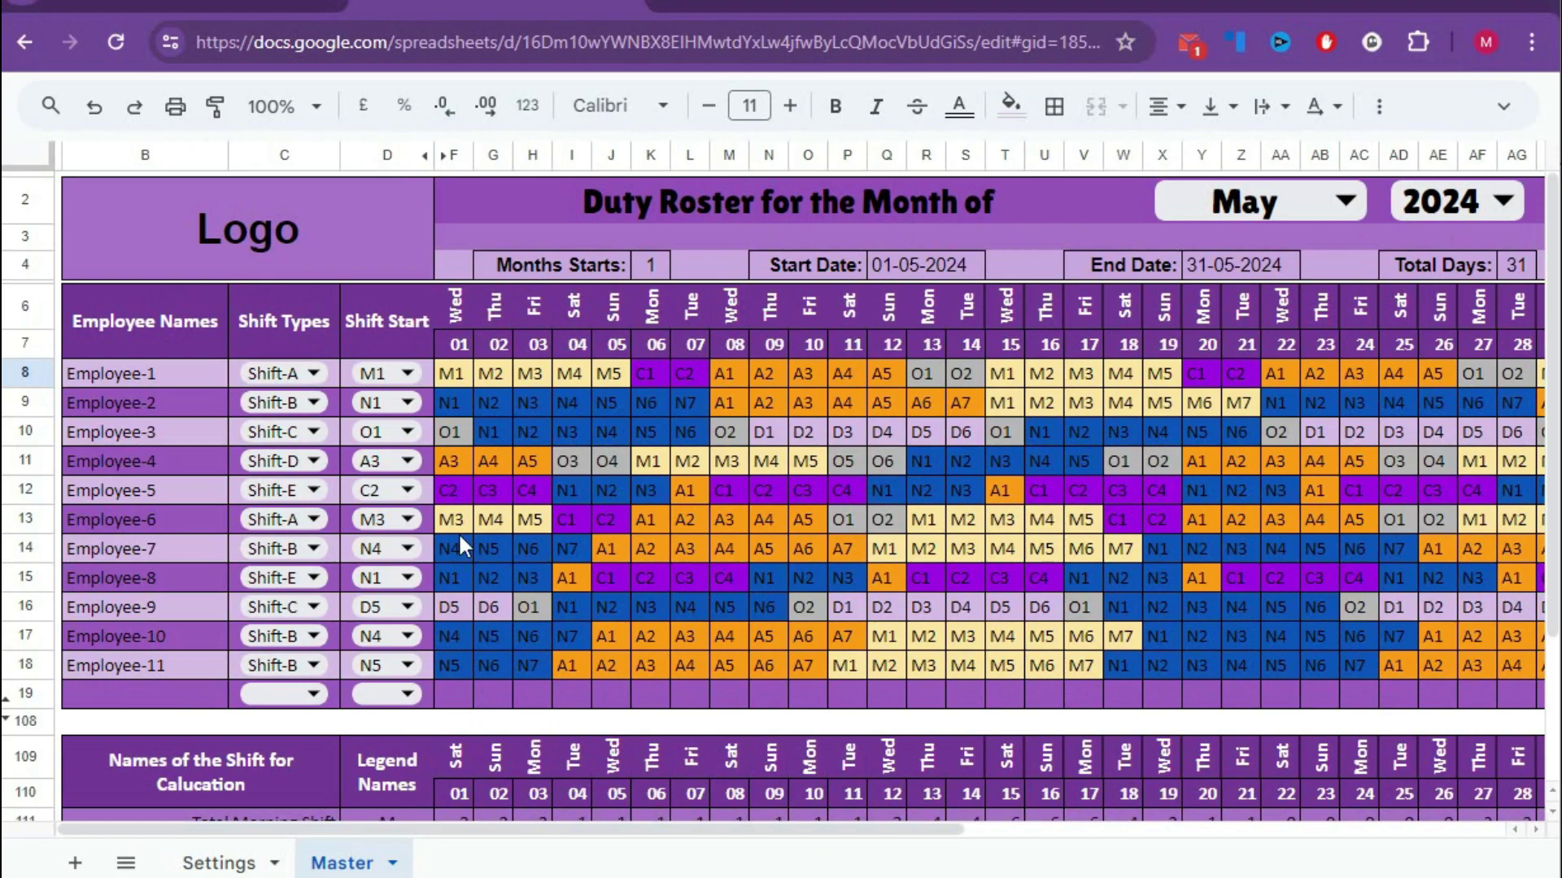
pyautogui.click(393, 863)
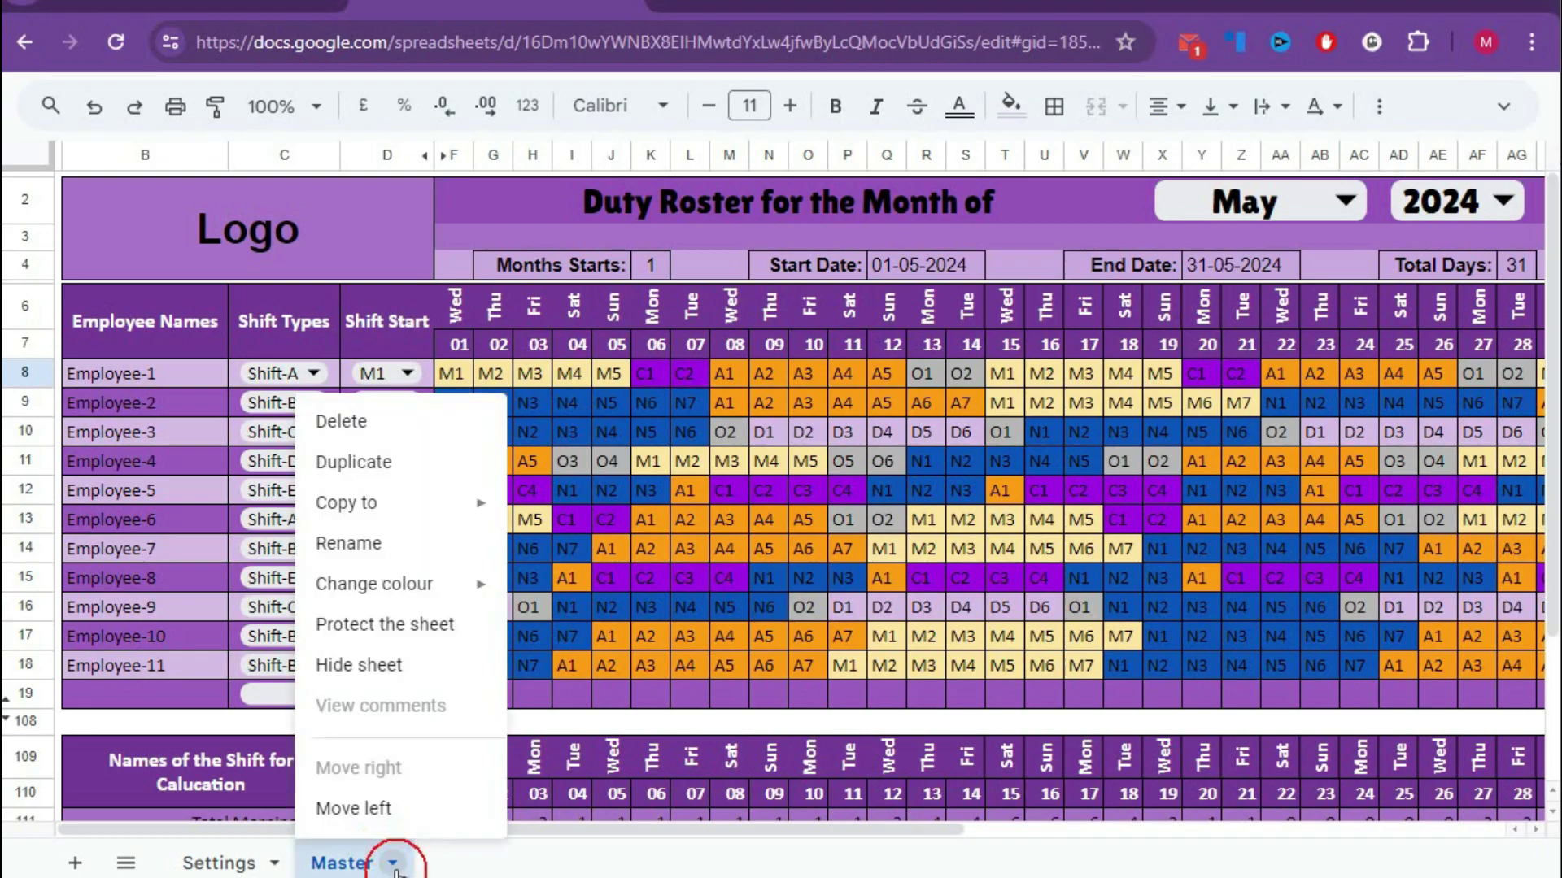
pyautogui.click(374, 461)
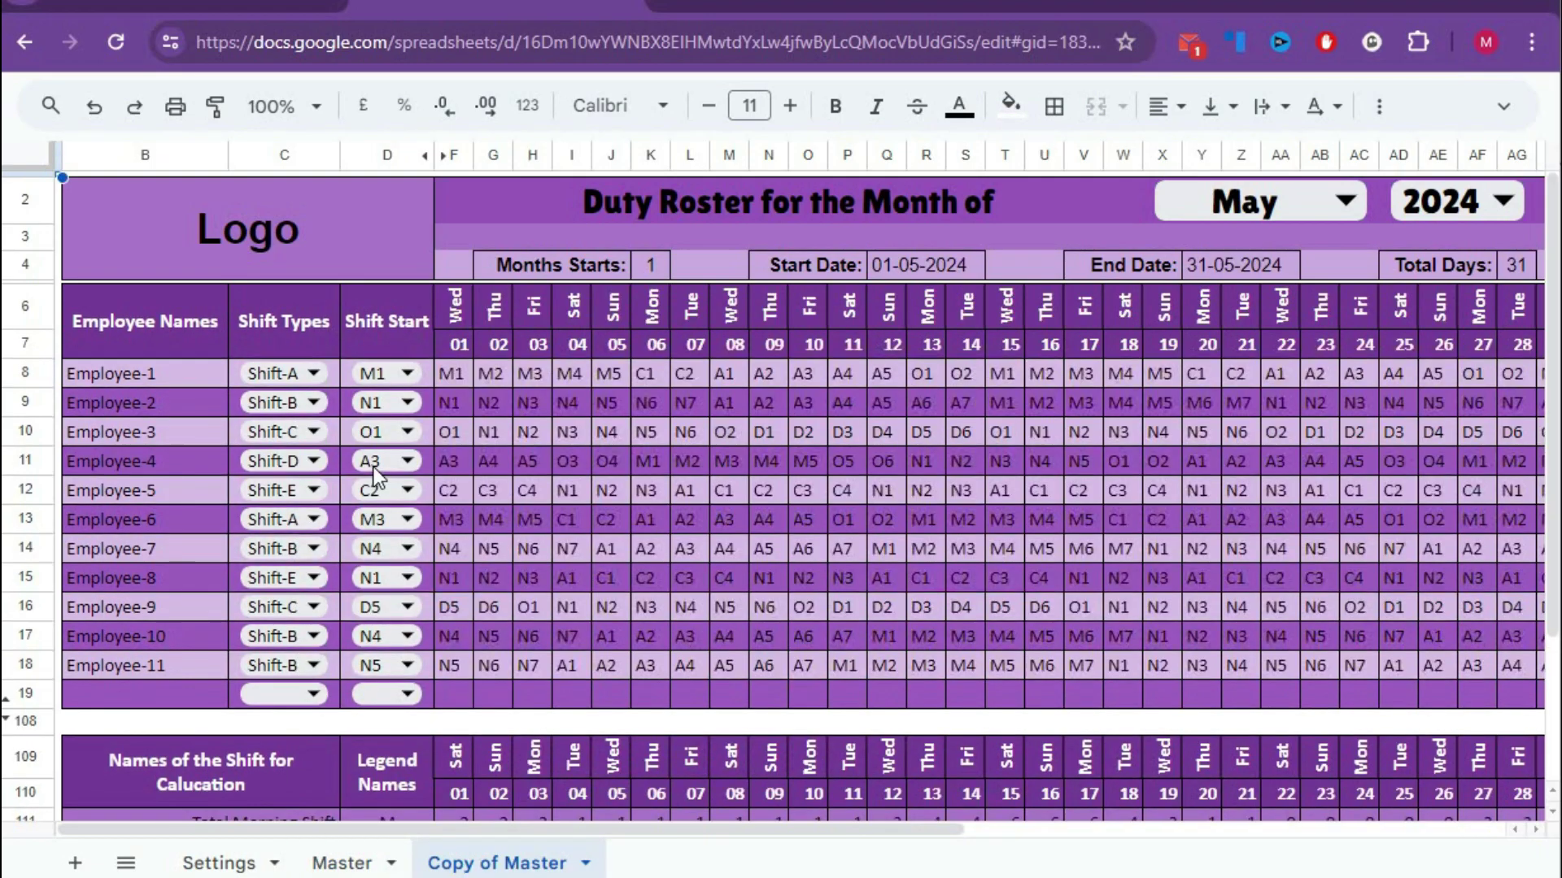
# Rename the copied roster sheet as May 2024
pyautogui.click(585, 864)
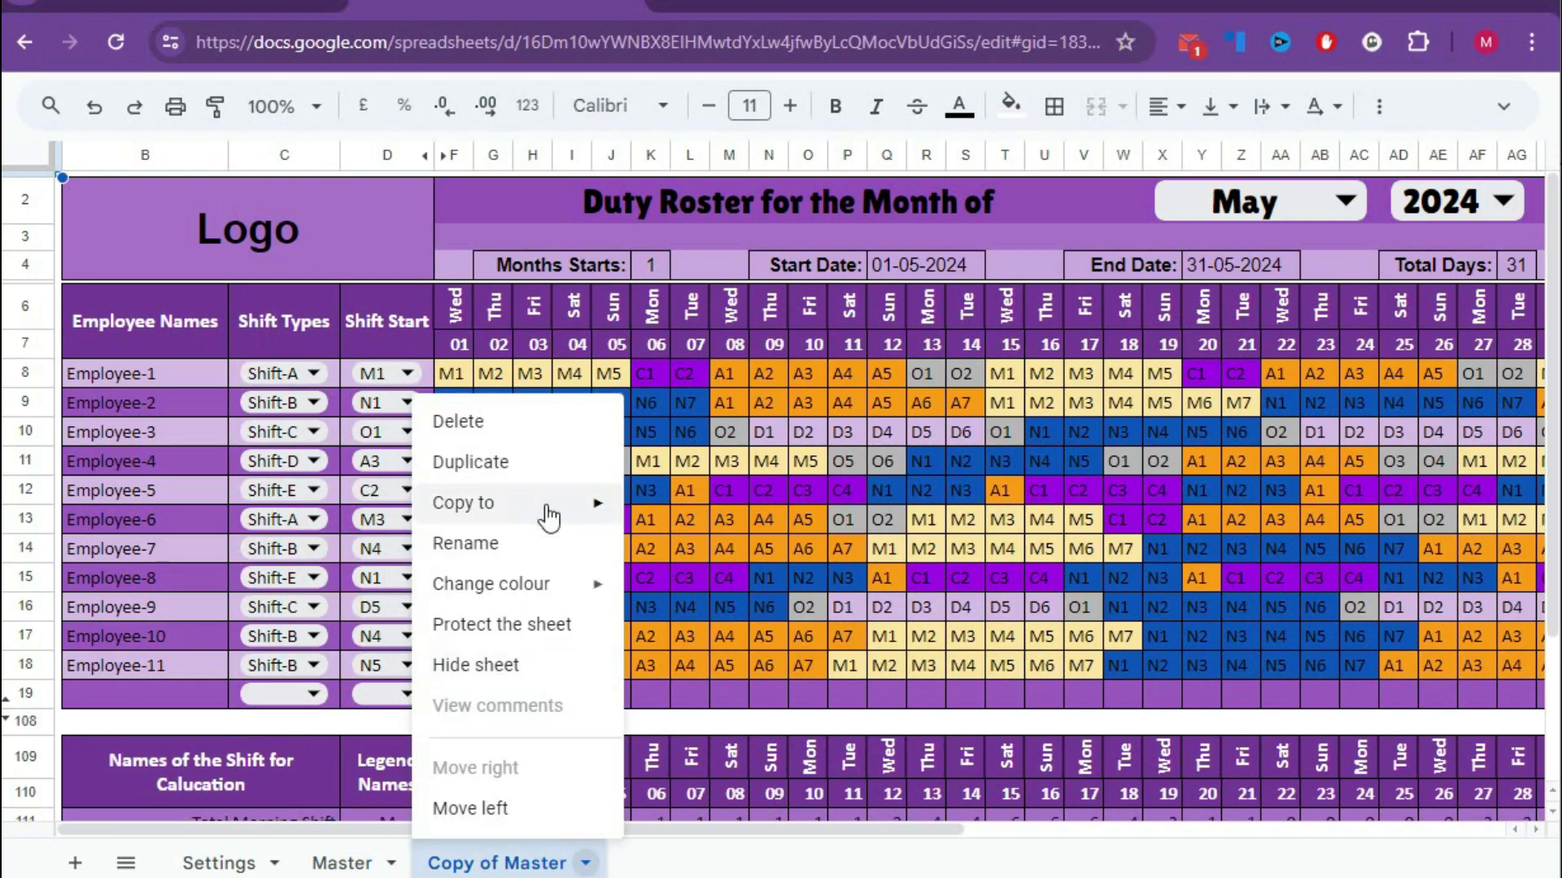
pyautogui.click(529, 543)
pyautogui.write('Ma')
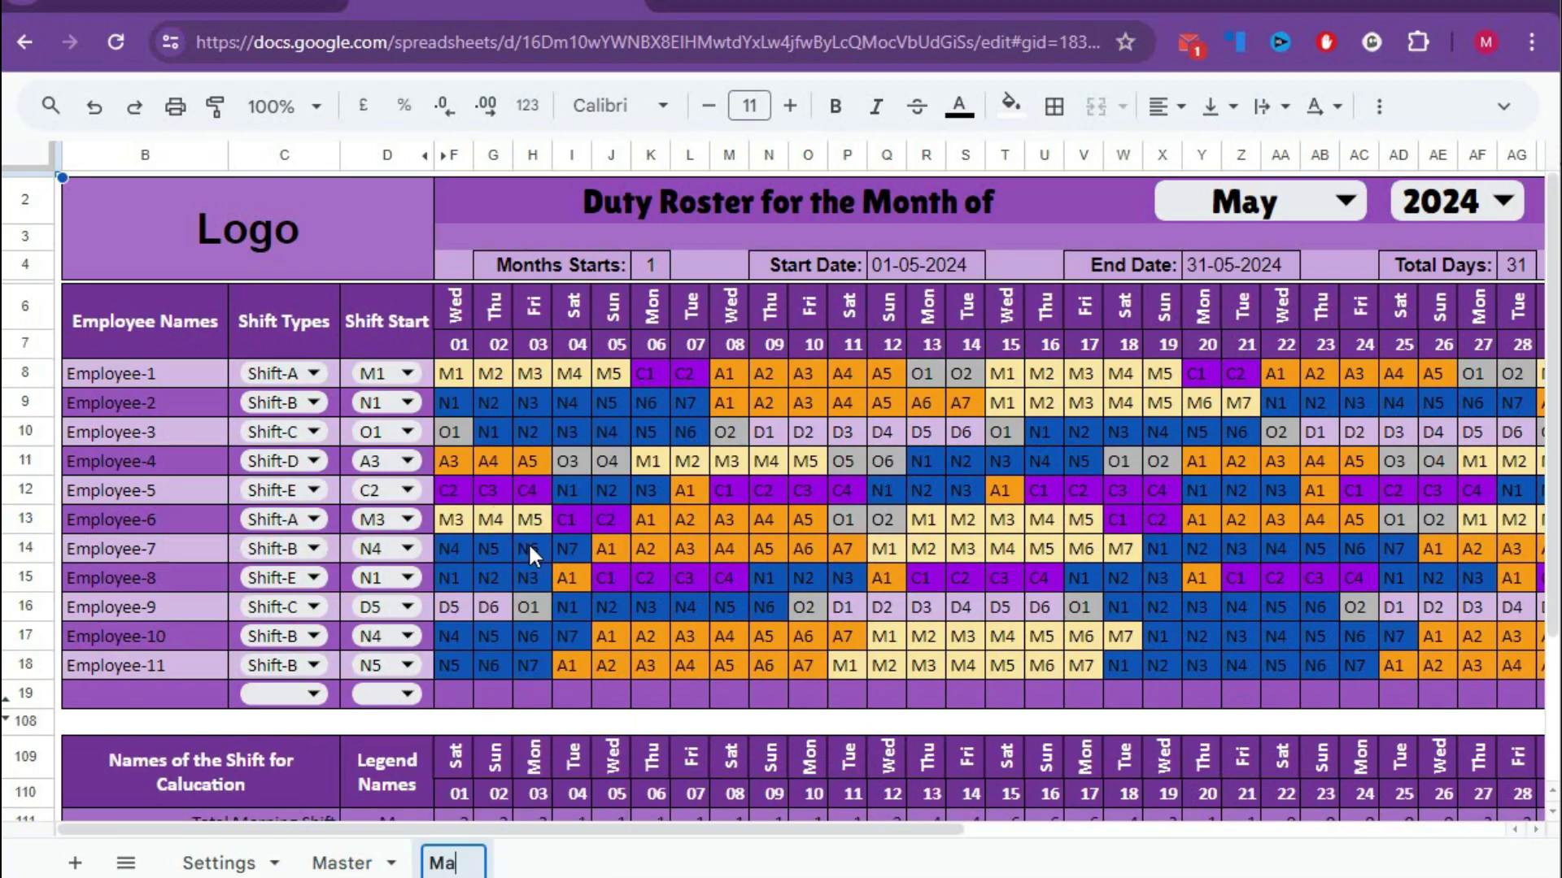
pyautogui.write('y 2024')
pyautogui.press('Return')
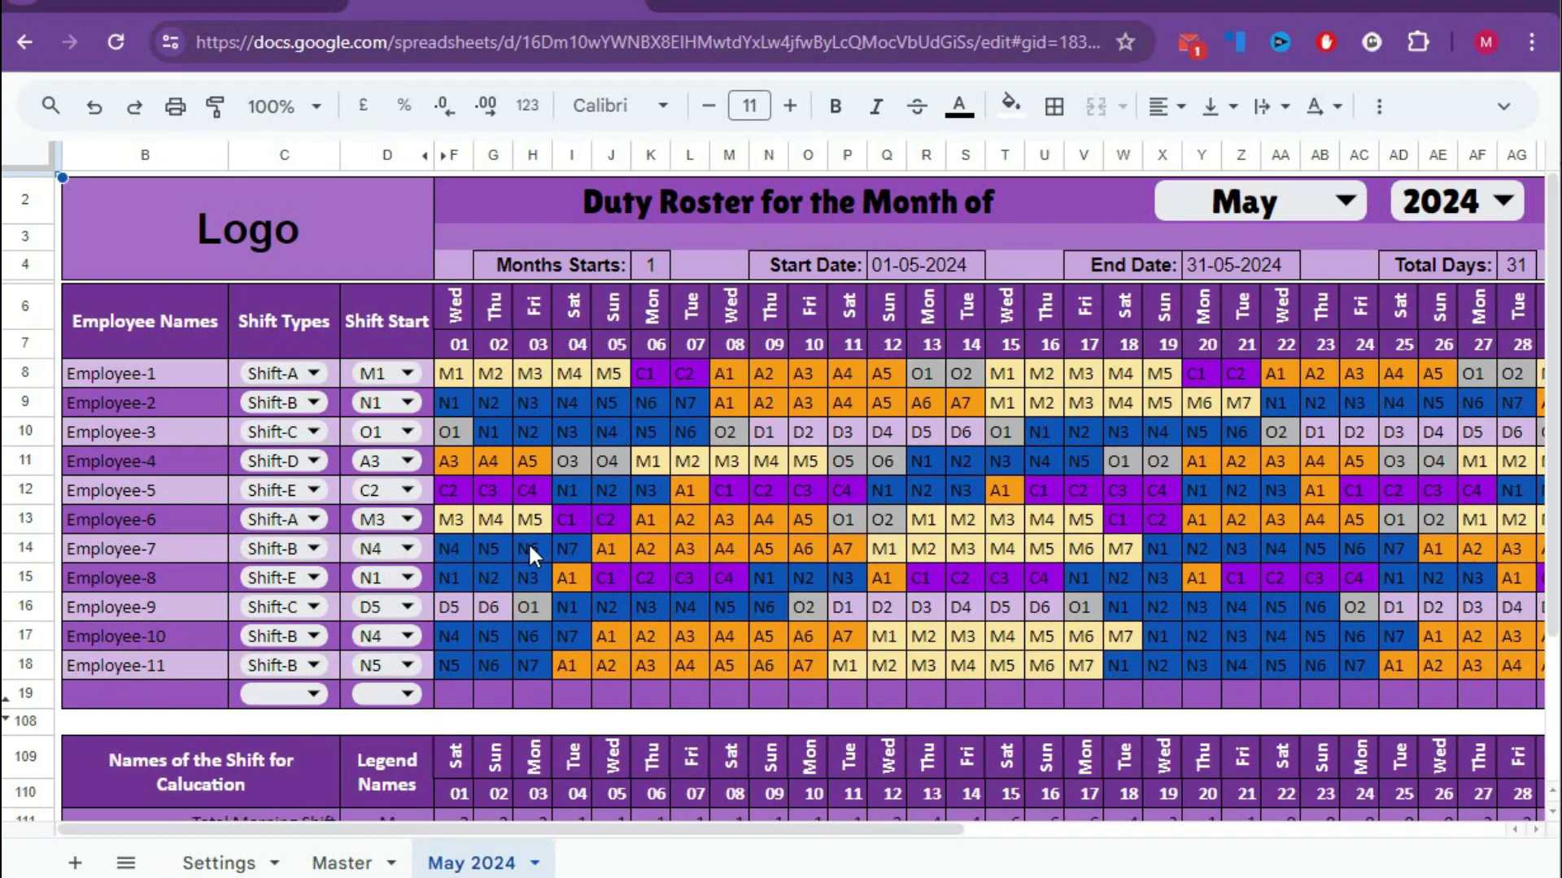